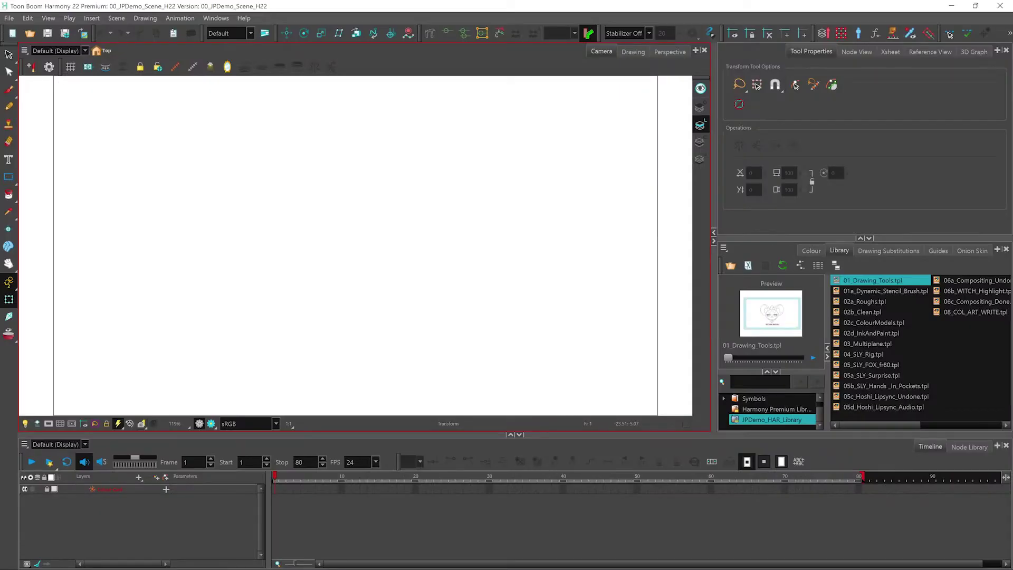
- Add the 01_Drawing_Tools template to the scene and select the BITMAP layer's frame 1 drawing
click(865, 285)
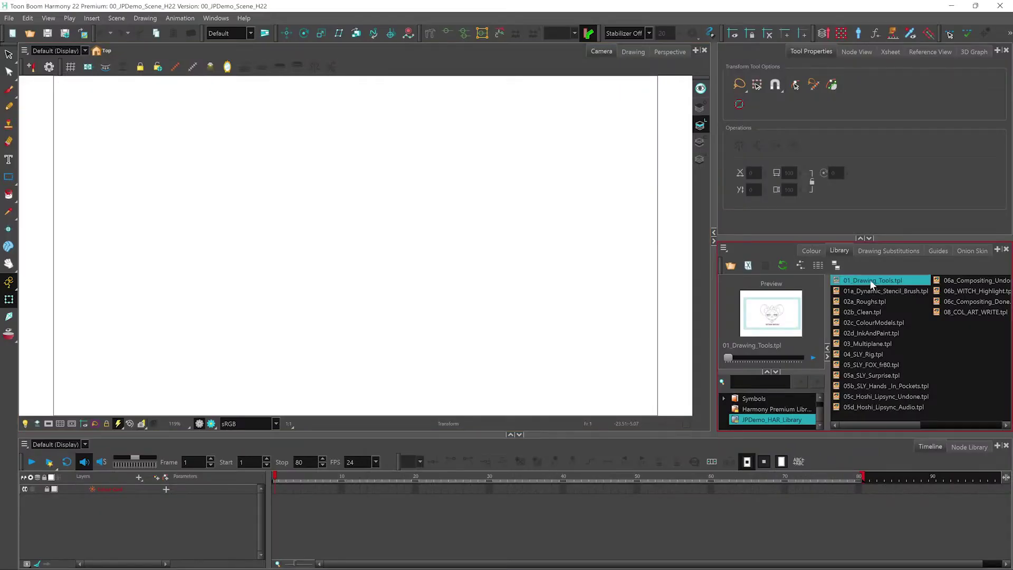
drag(382, 232, 383, 230)
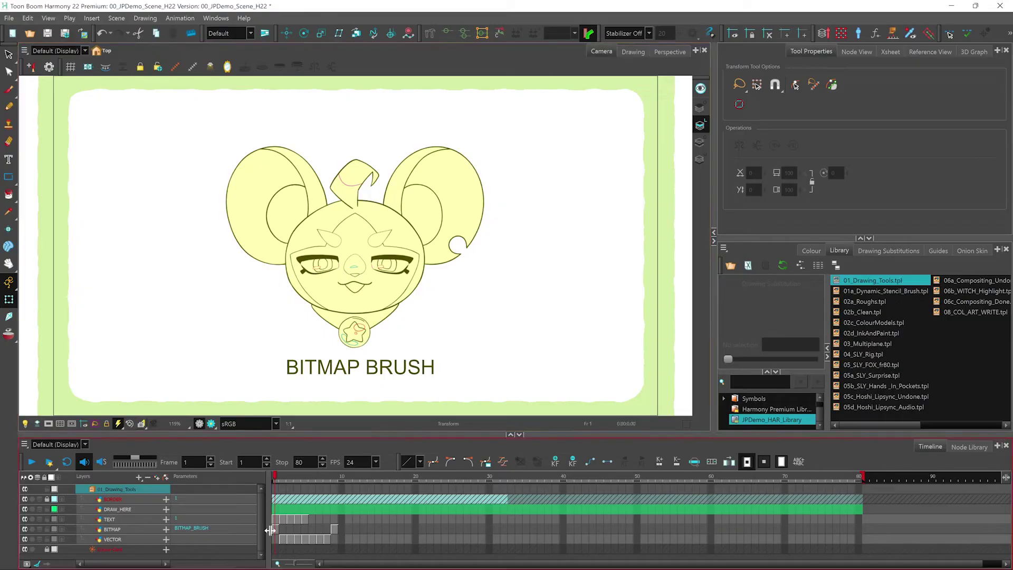
click(275, 529)
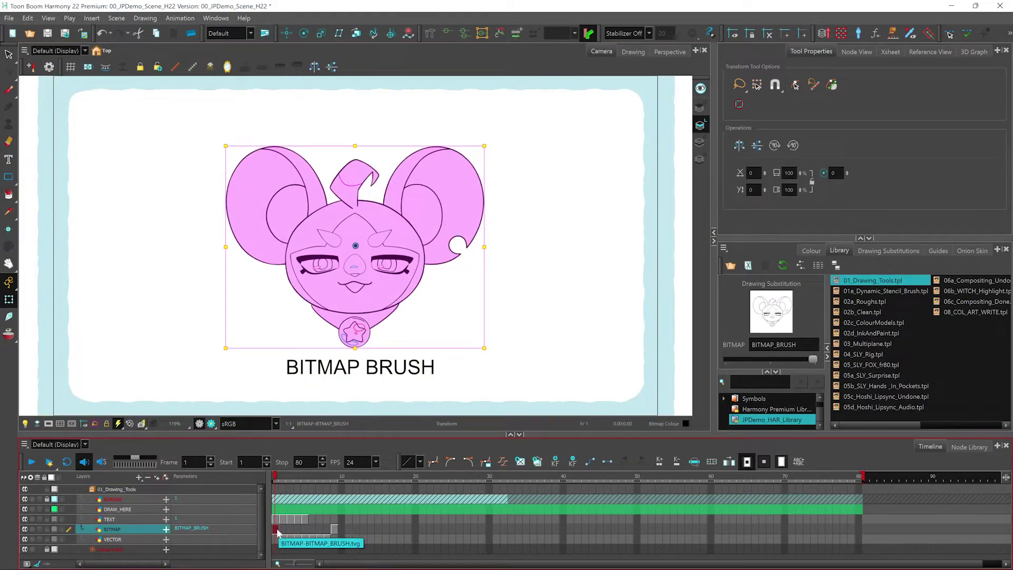
click(10, 91)
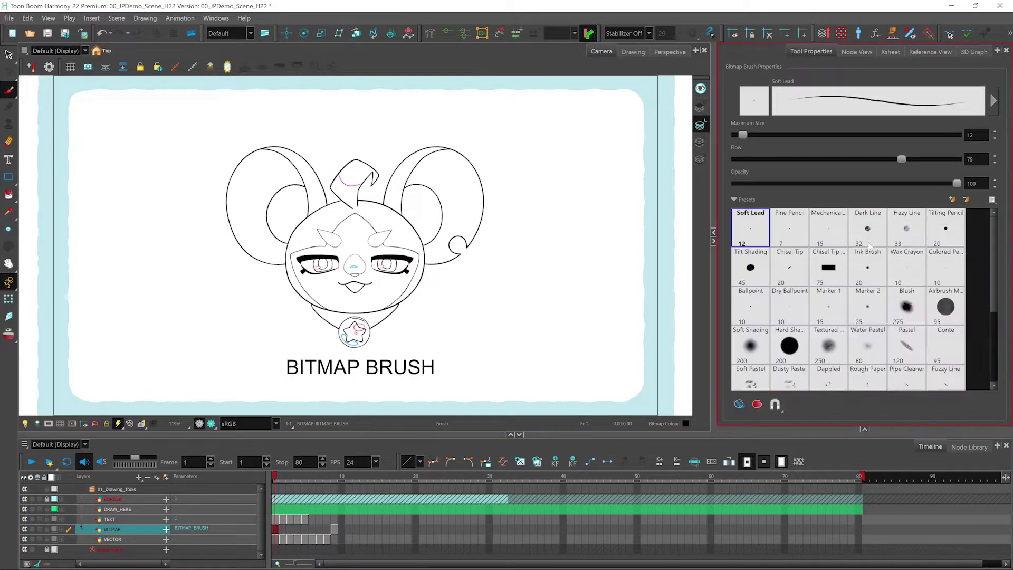
- Review the Soft Lead bitmap brush presets and its Tip, Dual Tip and Paper Texture settings
scroll(992, 287, down, 3)
scroll(992, 287, down, 5)
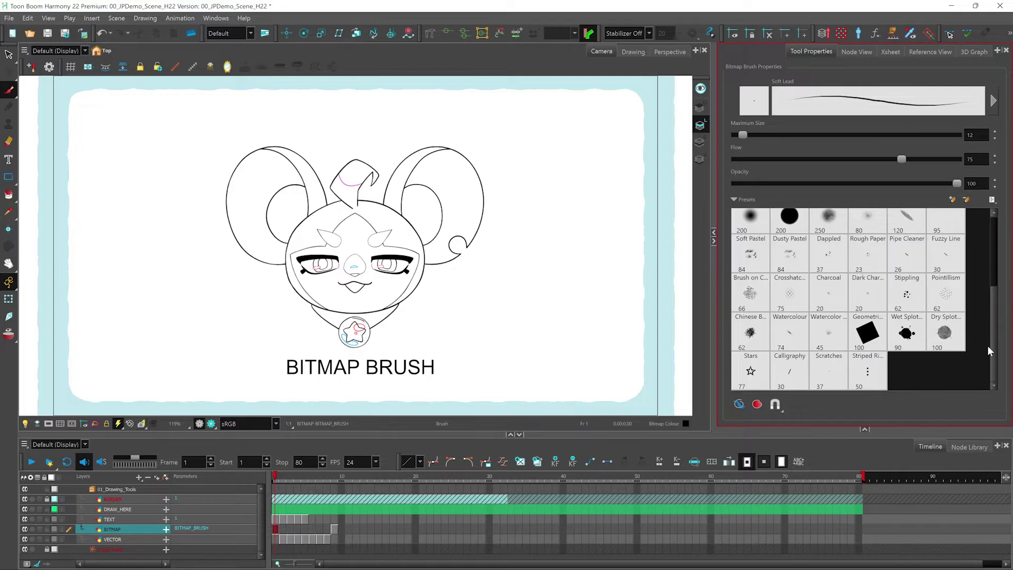
scroll(986, 345, up, 8)
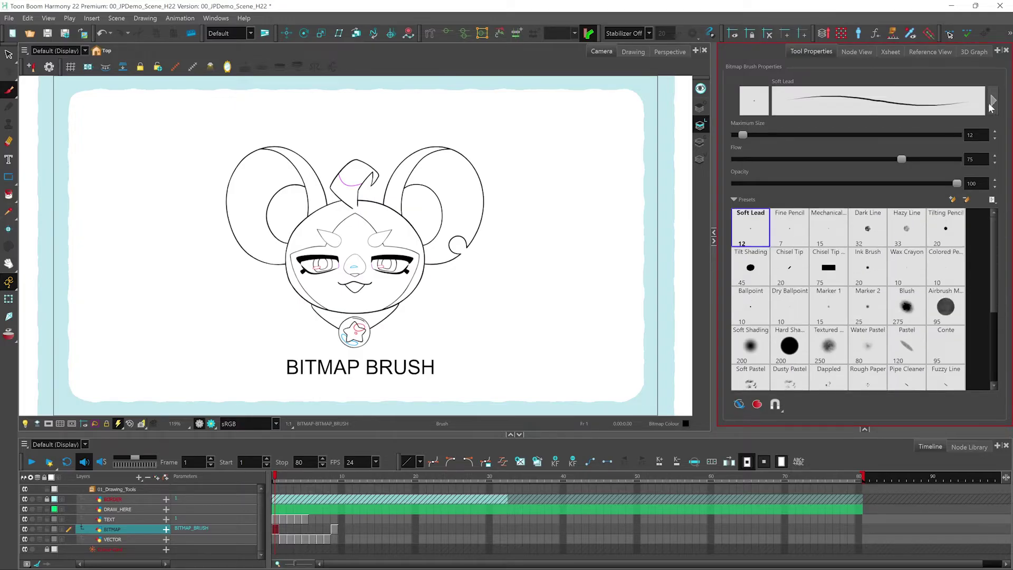
click(992, 103)
mouse_move(578, 296)
mouse_down()
mouse_move(566, 290)
mouse_move(535, 123)
mouse_up()
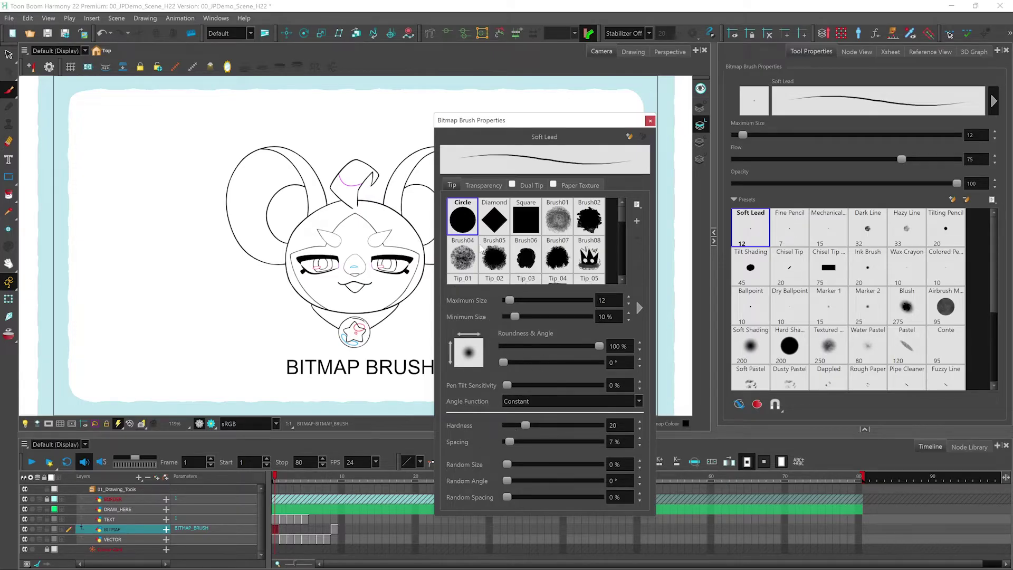
click(530, 183)
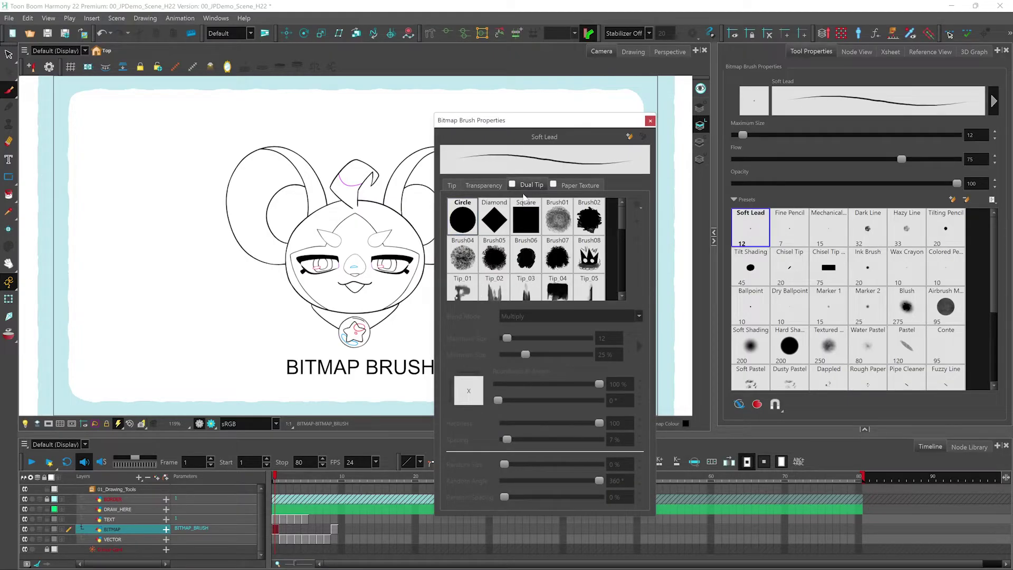
click(579, 184)
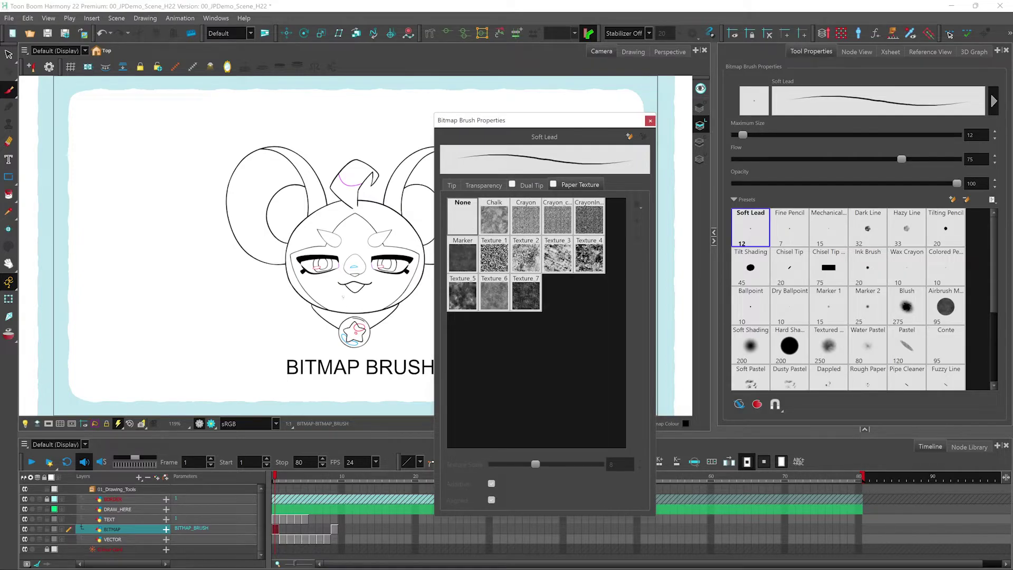
click(452, 185)
click(638, 312)
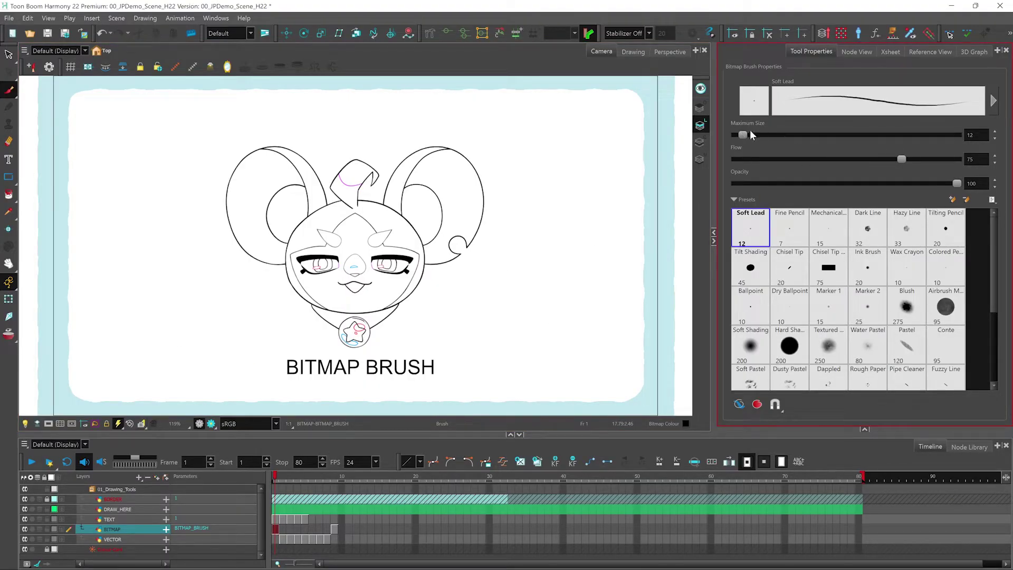
- Paint a test loop at brush size 62.8, then select all and try moving the drawing
drag(743, 135, 771, 135)
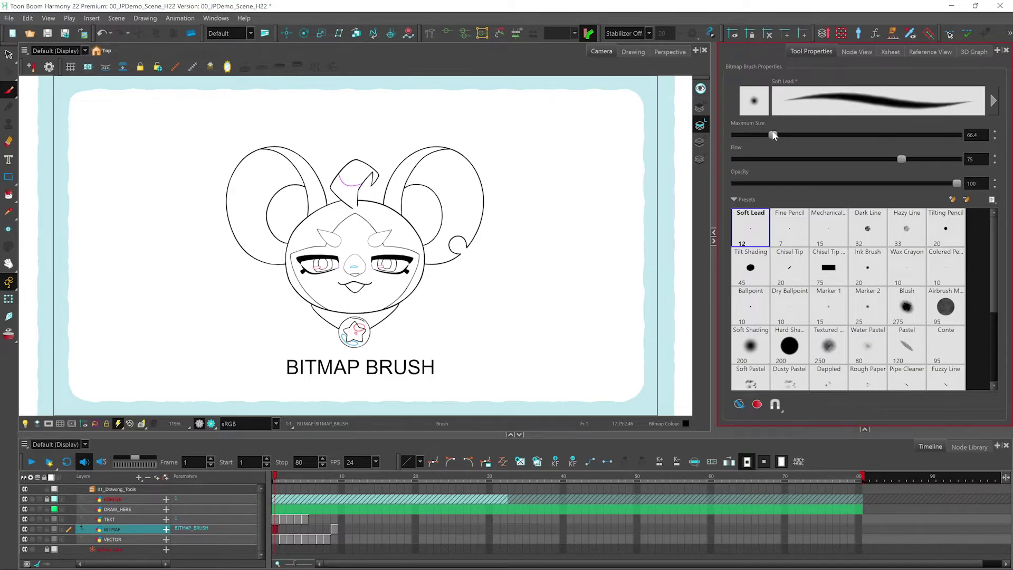
mouse_move(479, 305)
mouse_down()
mouse_move(517, 267)
mouse_move(525, 226)
mouse_move(573, 288)
mouse_move(585, 243)
mouse_move(571, 200)
mouse_up()
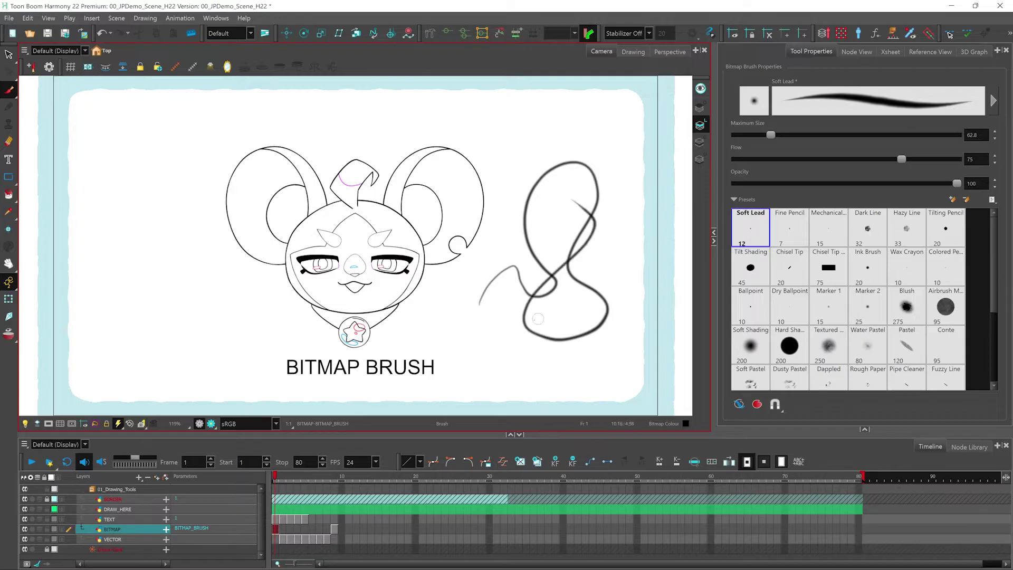
key(alt+s)
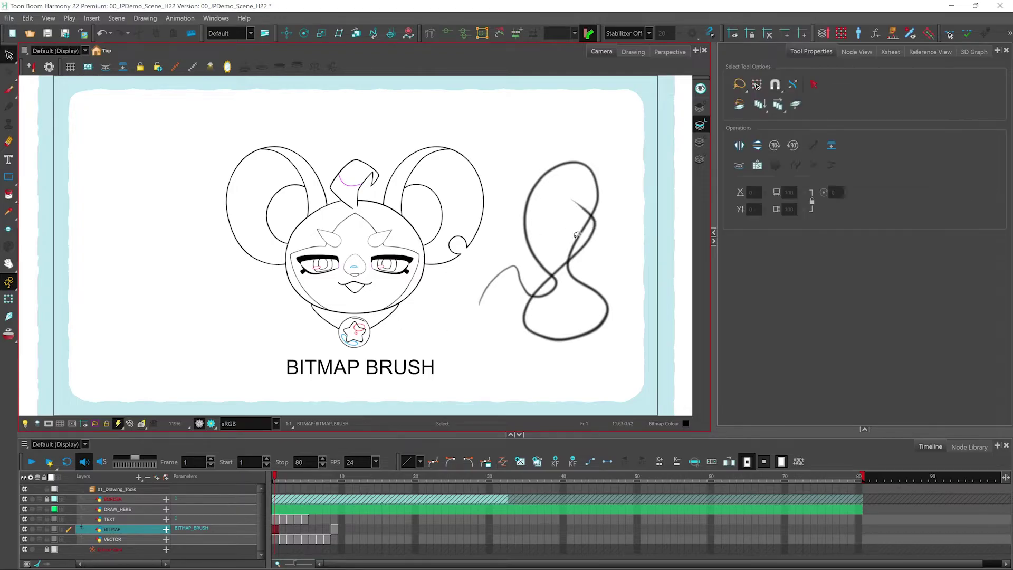
key(ctrl+a)
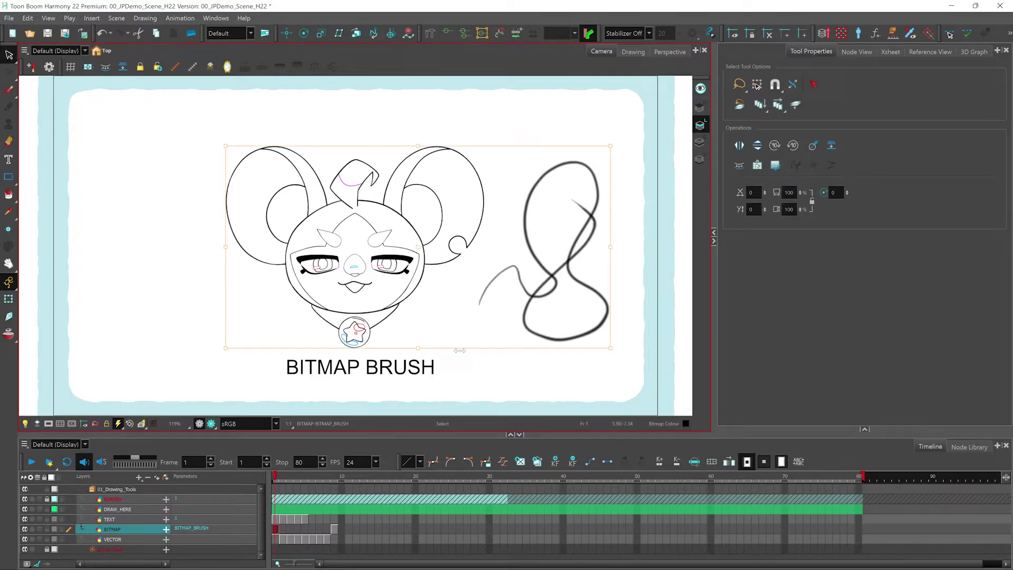
mouse_move(424, 259)
mouse_down()
mouse_move(408, 252)
mouse_move(421, 256)
mouse_up()
key(ctrl+z)
- Lasso the test loop with the Cutter tool and delete it
key(alt+t)
mouse_move(570, 126)
mouse_down()
mouse_move(525, 156)
mouse_move(446, 319)
mouse_move(548, 378)
mouse_move(632, 249)
mouse_move(553, 122)
mouse_up()
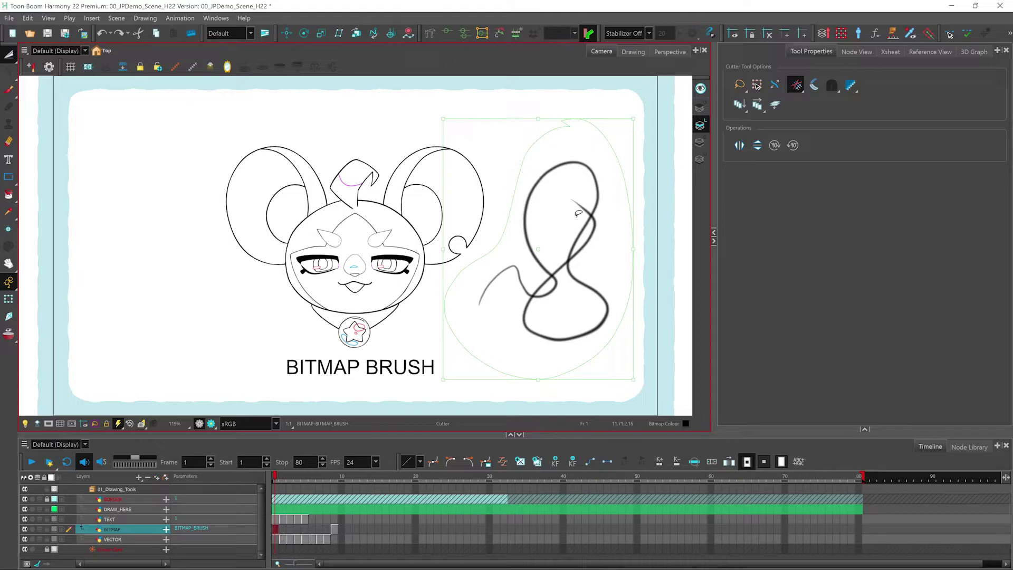
key(Delete)
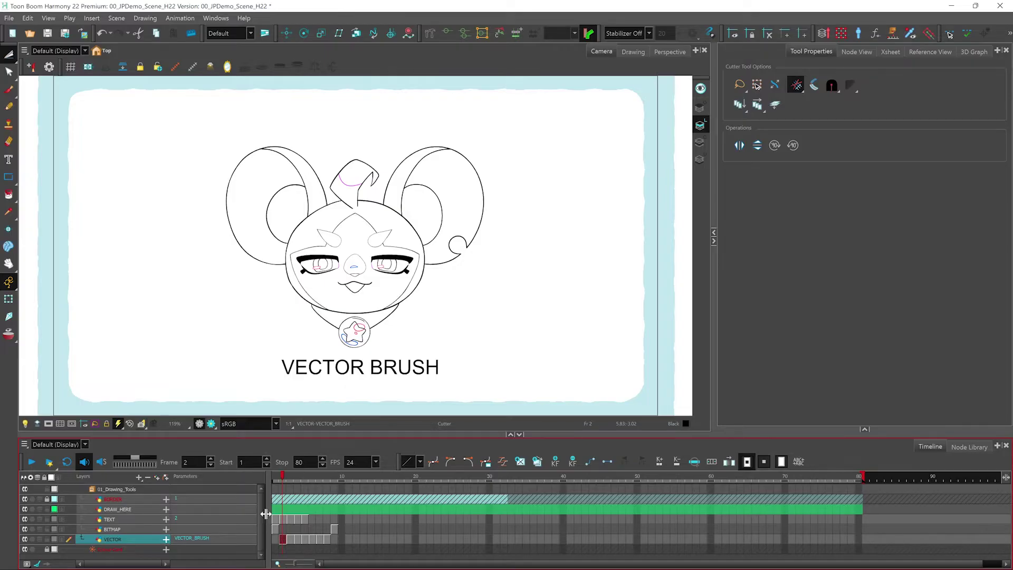
- Check the vector brush's Solid Brush 4 preset at size 25 in Vector Brush Properties
click(9, 89)
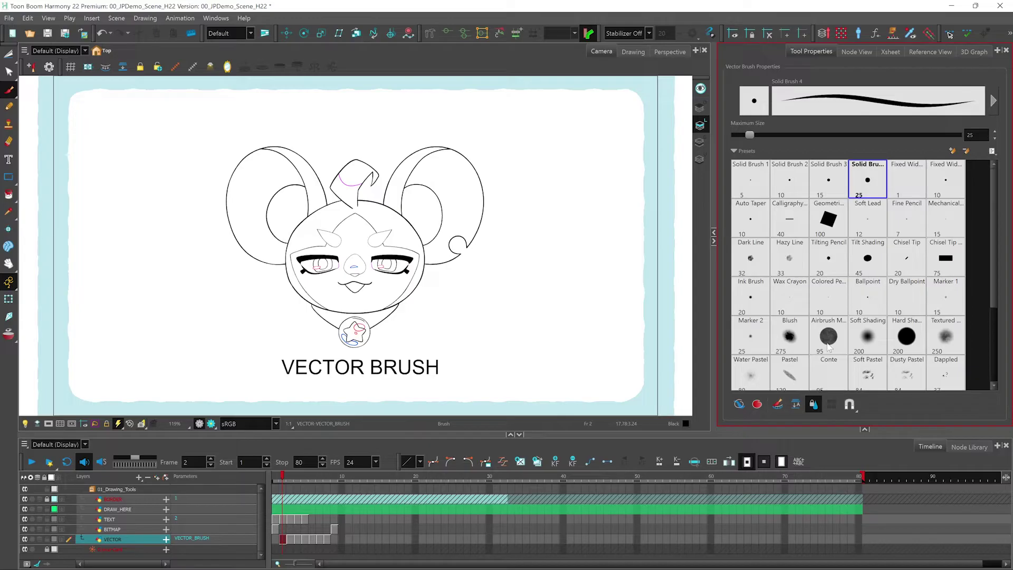
click(993, 100)
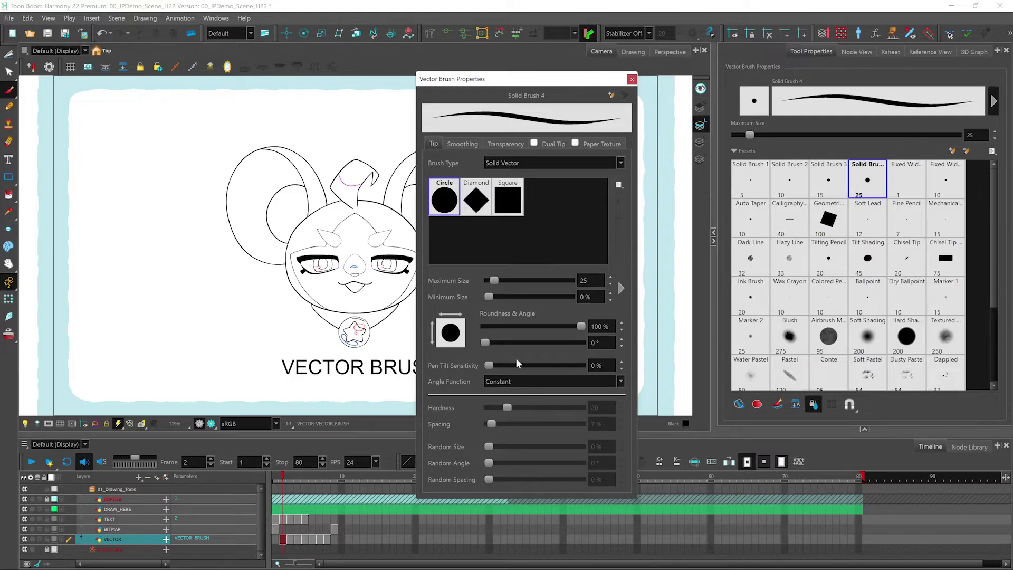
click(631, 80)
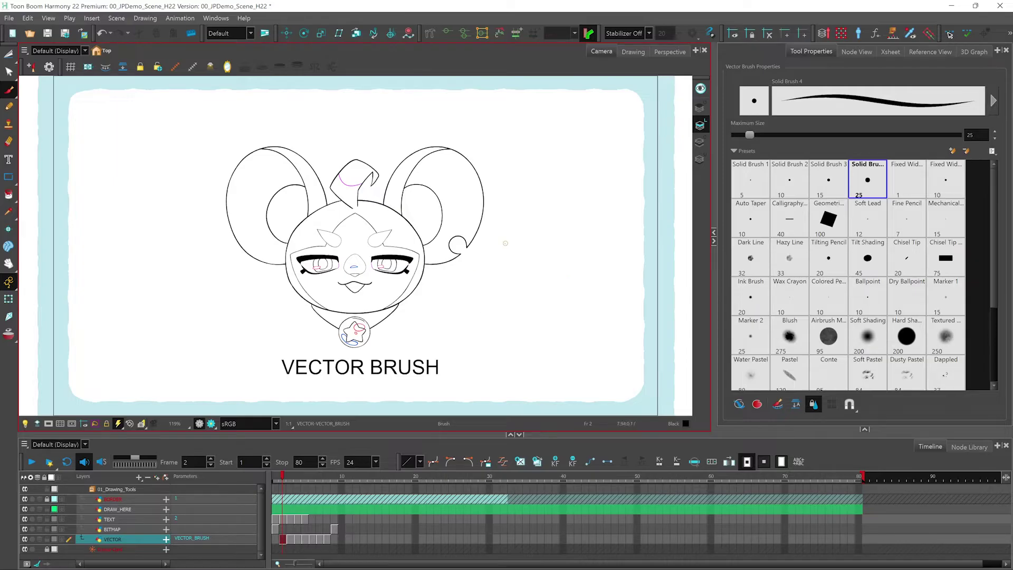
- Zoom in on the head and select the large left ear outline
scroll(359, 281, up, 8)
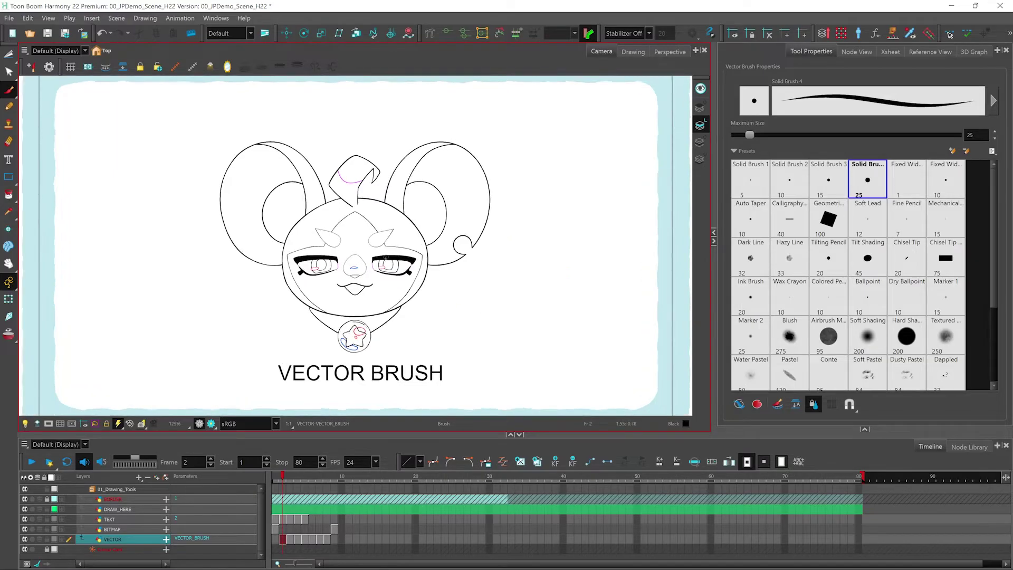
drag(290, 174, 357, 276)
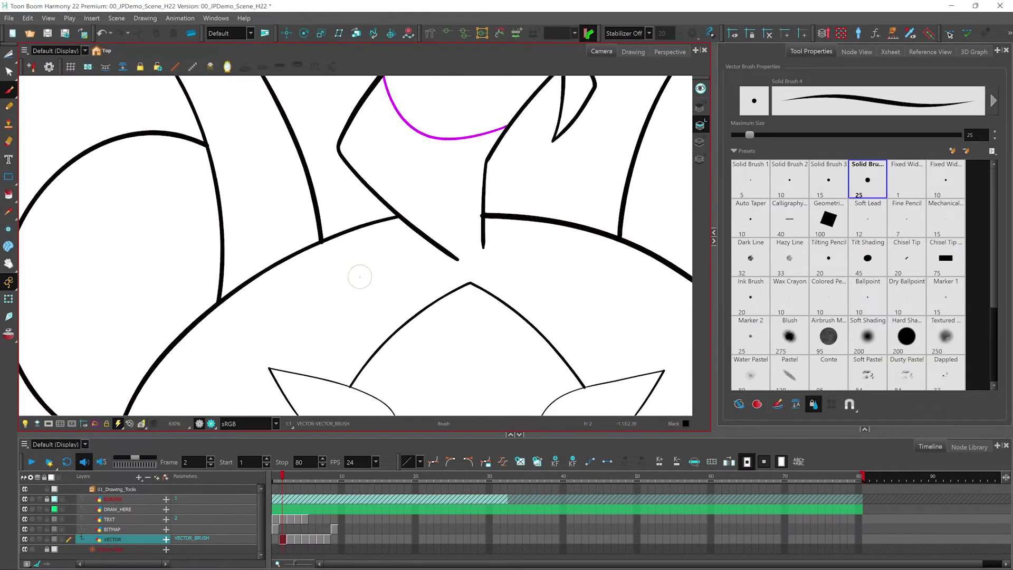
scroll(357, 275, up, 3)
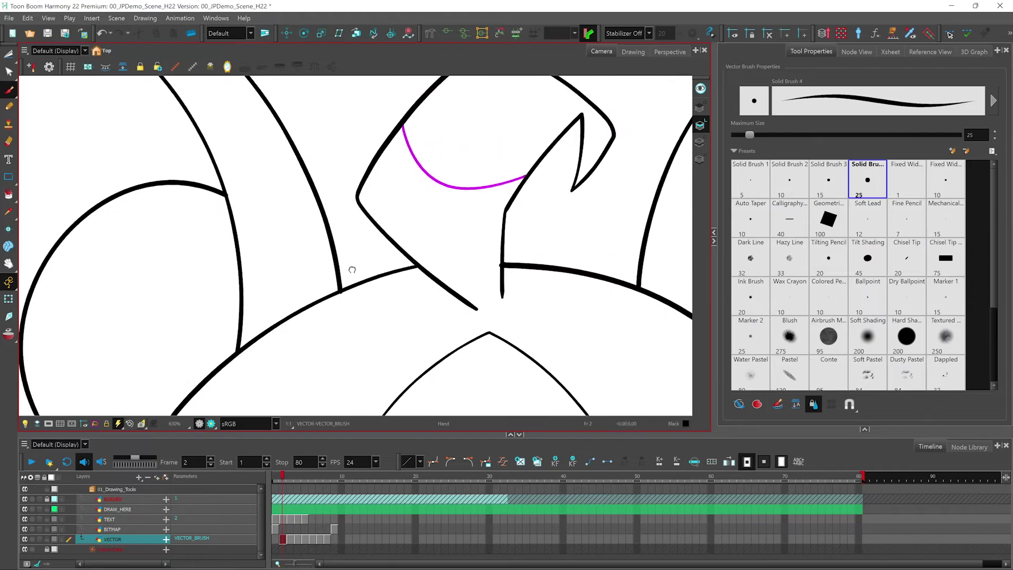
click(9, 55)
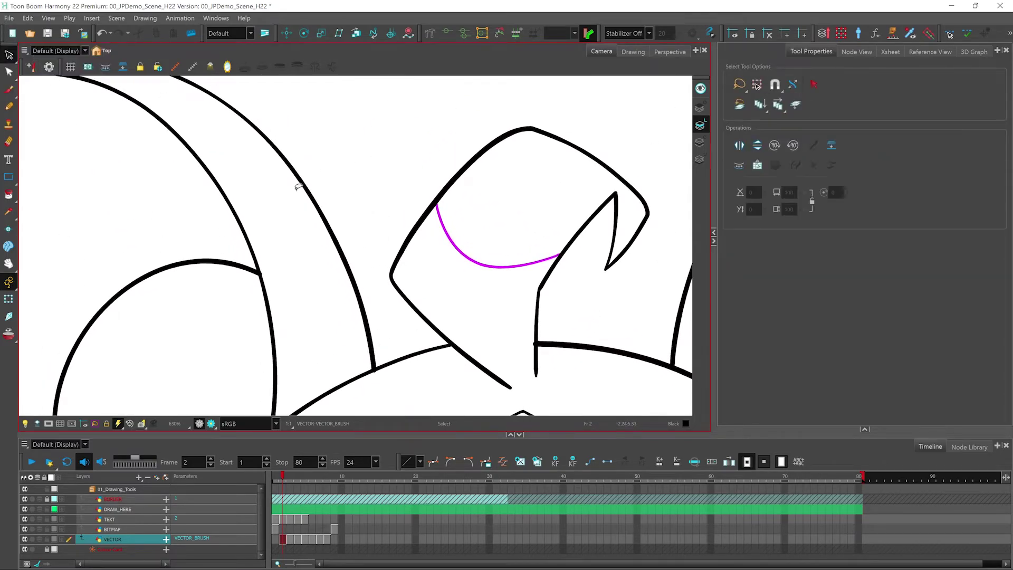
click(357, 287)
- Move, squash, stretch and rotate the left ear outline, then undo the edits
scroll(359, 288, down, 2)
scroll(359, 287, down, 2)
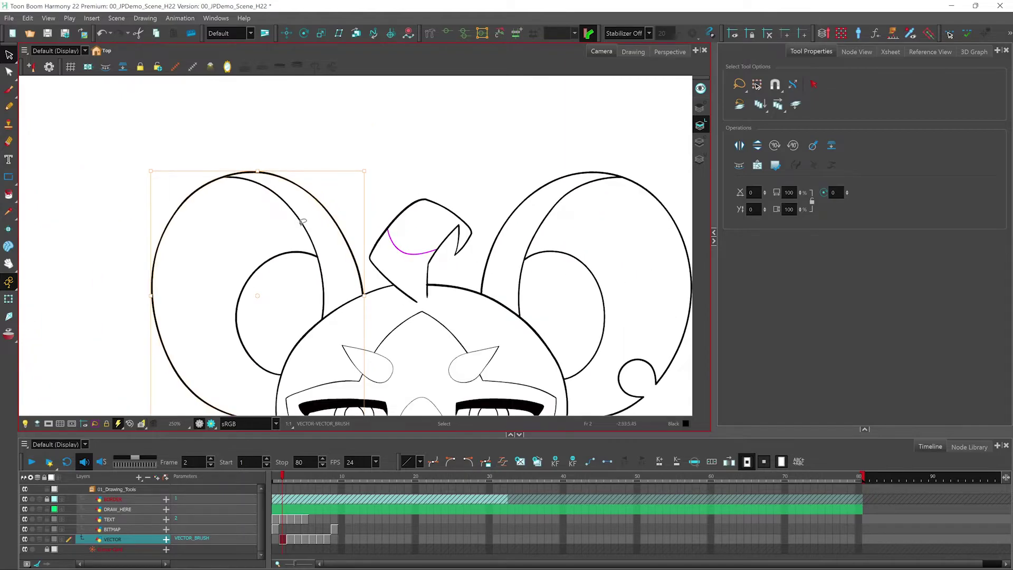
drag(266, 301, 255, 278)
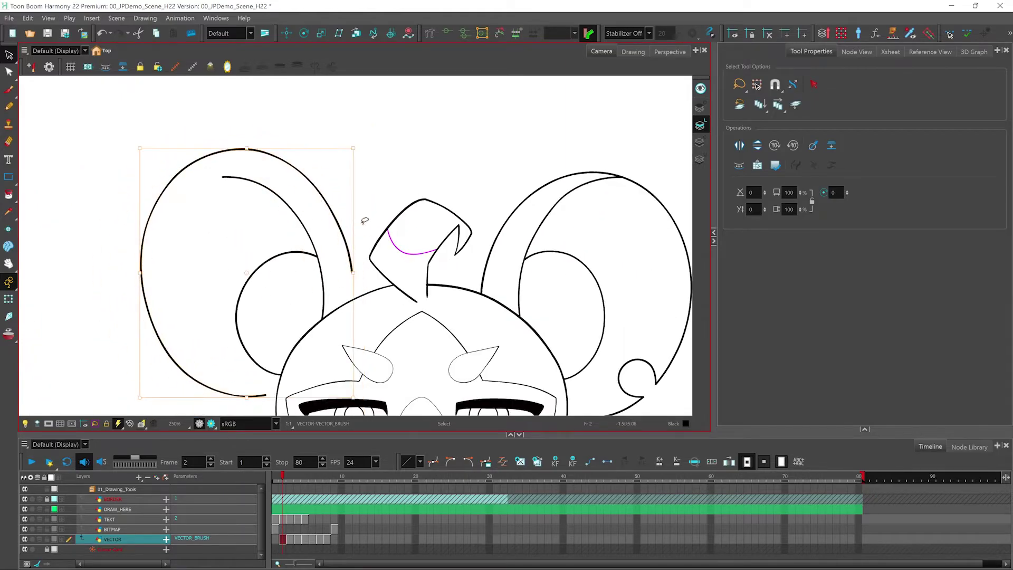
drag(247, 149, 247, 222)
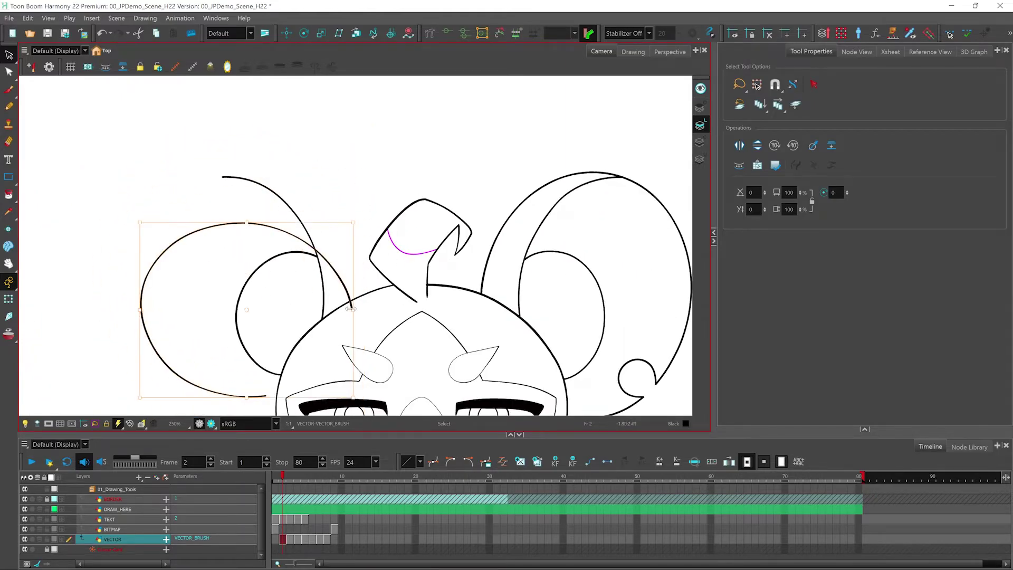
drag(353, 309, 461, 308)
drag(463, 219, 369, 108)
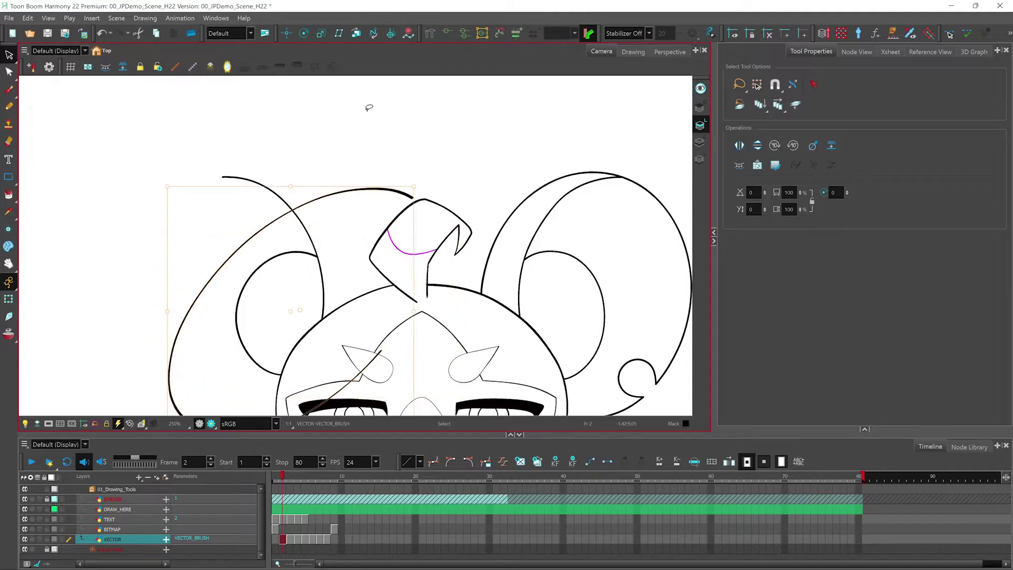
key(ctrl+z)
key(ctrl+z)
key(ctrl+z)
key(ctrl+z)
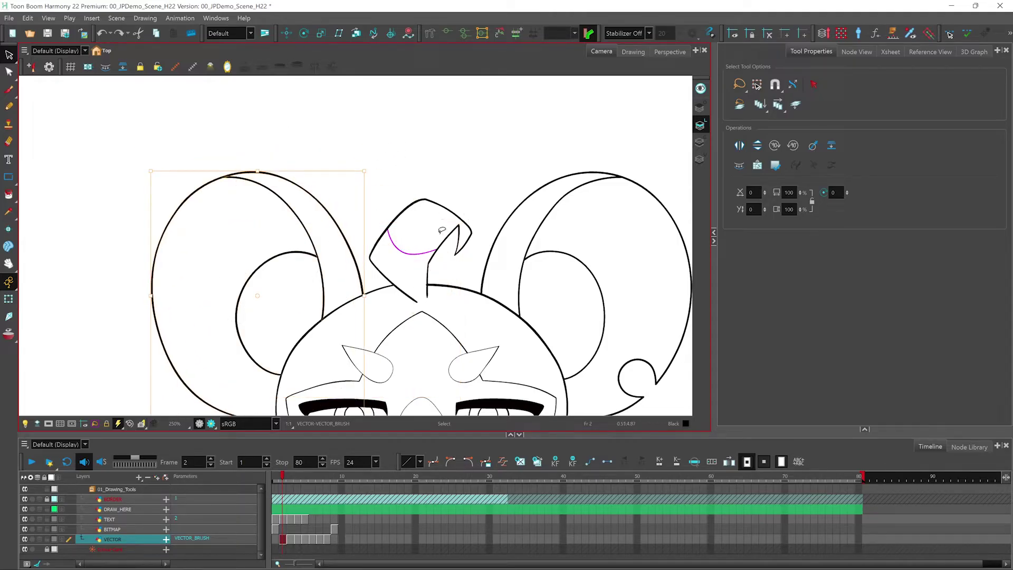
- Toggle undo and redo on the ear distortions, ending with the original ear shape
click(407, 205)
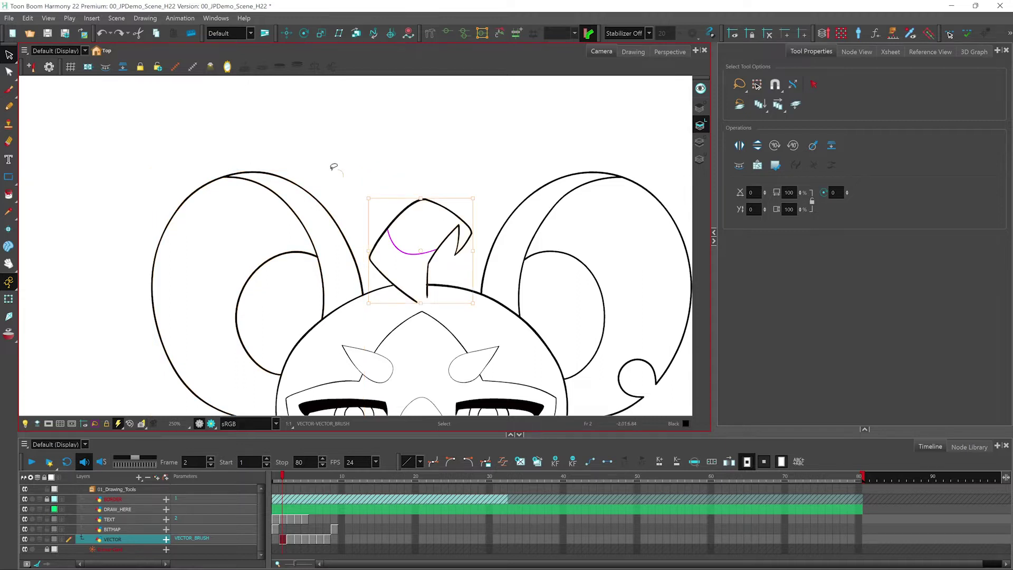
key(ctrl+z)
key(ctrl+z)
key(ctrl+shift+z)
key(ctrl+shift+z)
key(ctrl+shift+z)
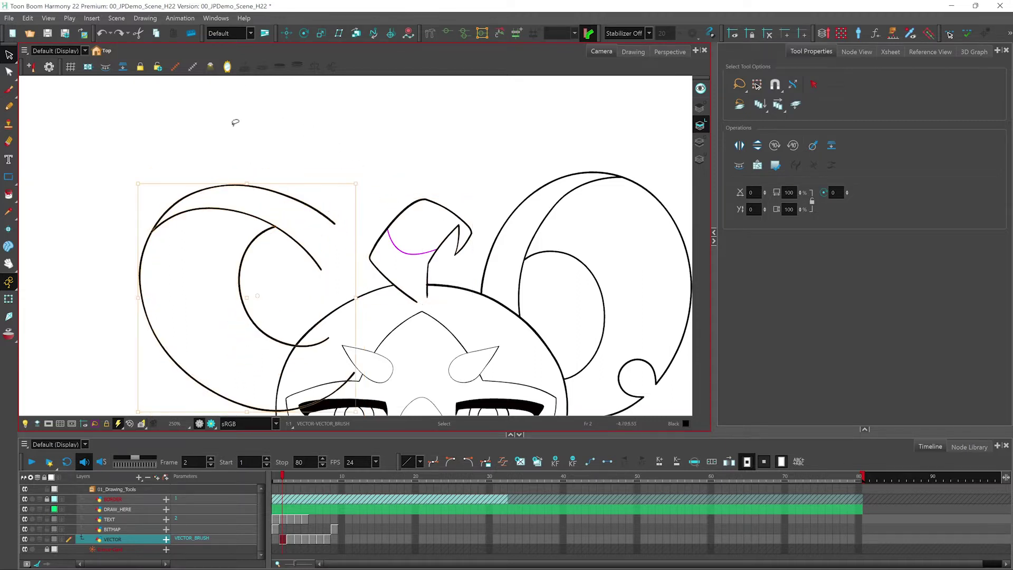
key(ctrl+z)
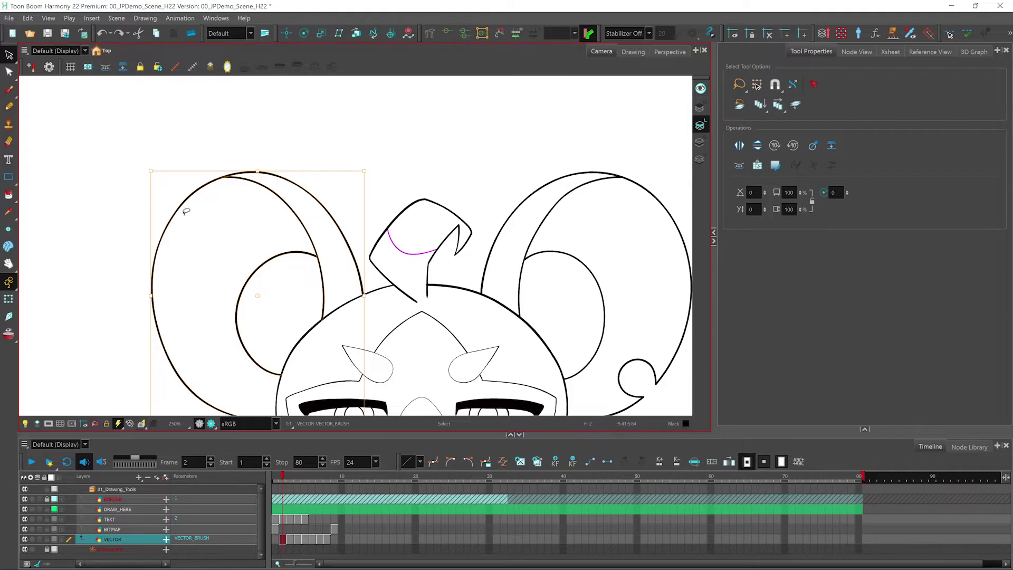
key(alt+q)
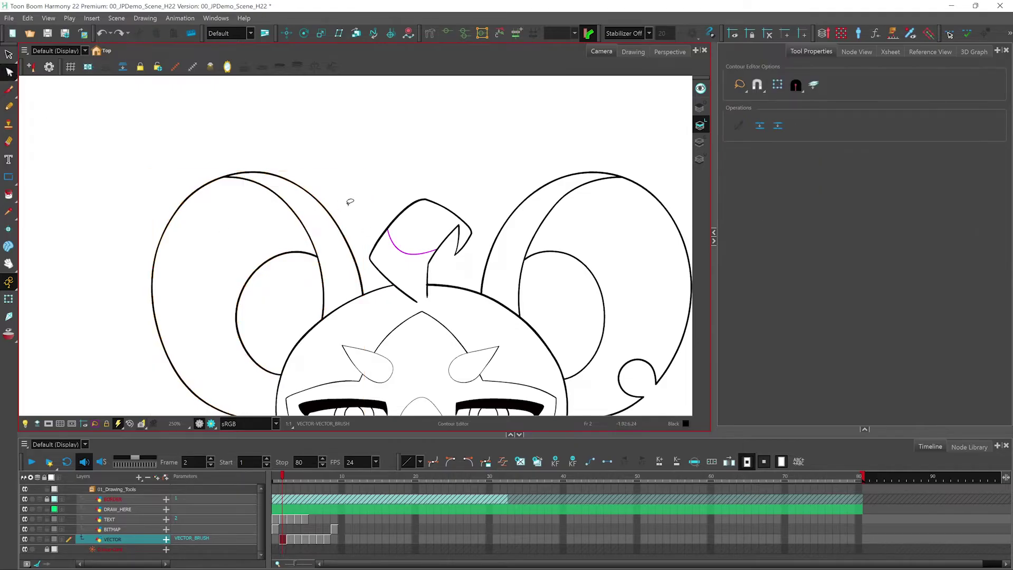
scroll(350, 202, up, 5)
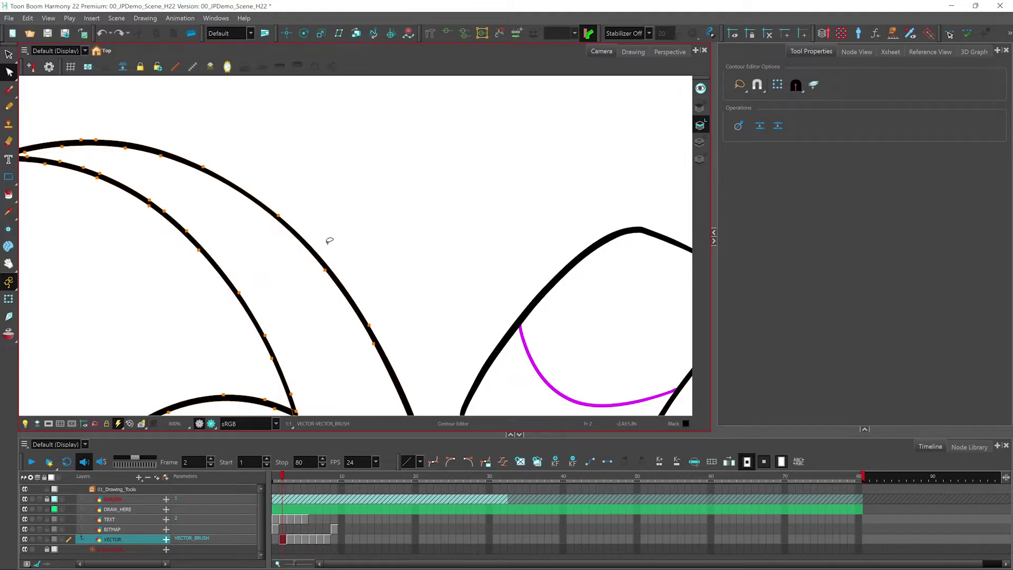
drag(325, 264, 357, 232)
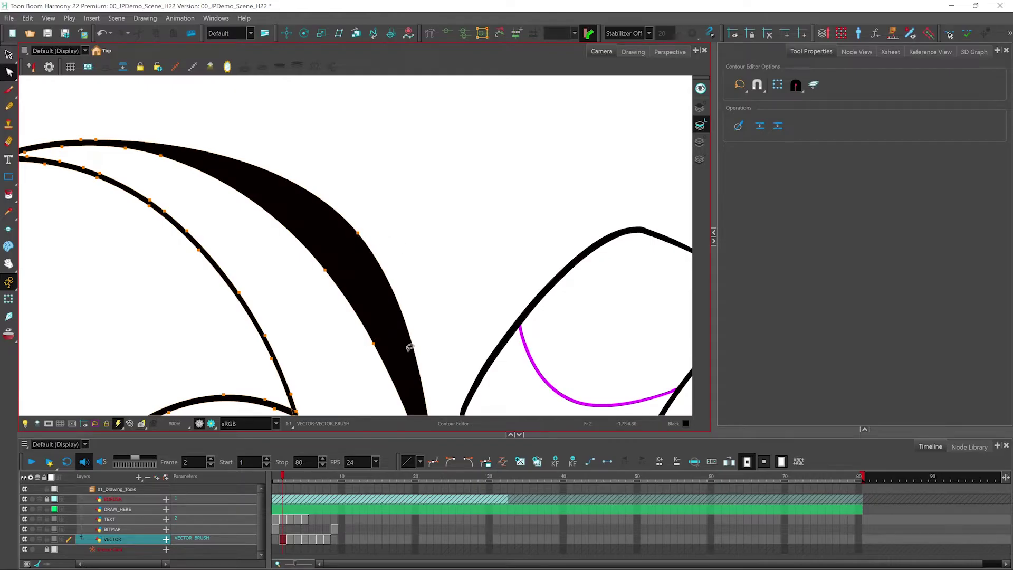
click(325, 269)
mouse_move(281, 214)
mouse_down()
mouse_move(255, 241)
mouse_move(270, 230)
mouse_up()
drag(353, 287, 334, 263)
key(2)
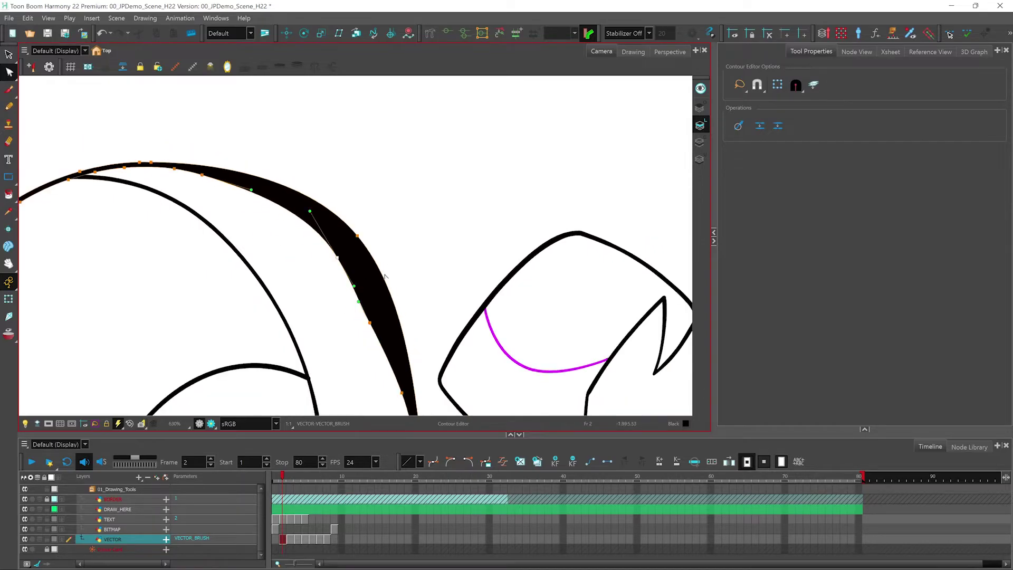
key(ctrl+z)
key(ctrl+z)
key(ctrl+z)
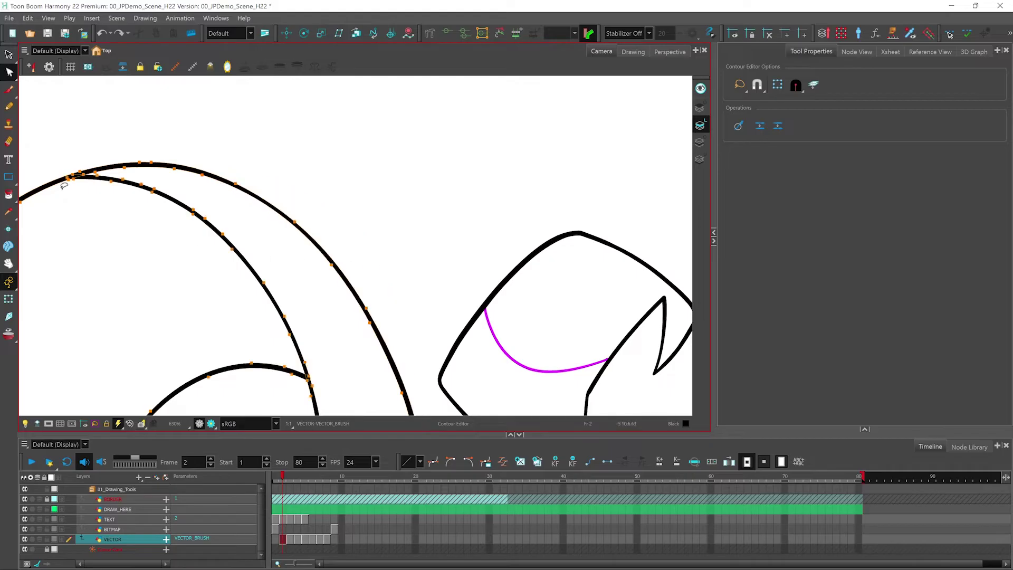
click(9, 72)
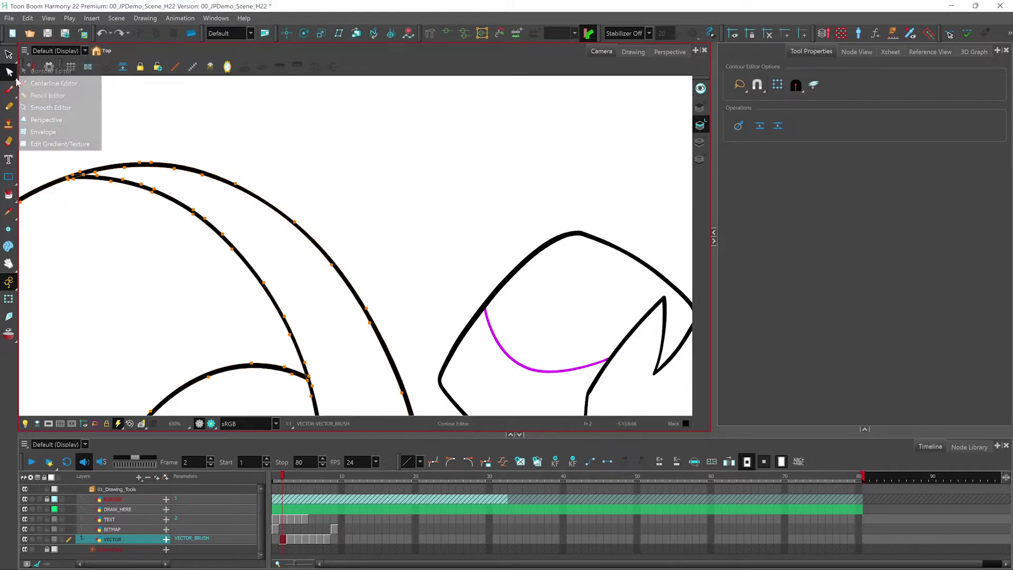
- With the Centerline Editor, select the horn stroke, try pulling it inward, then undo
click(73, 83)
key(2)
key(2)
drag(349, 289, 377, 257)
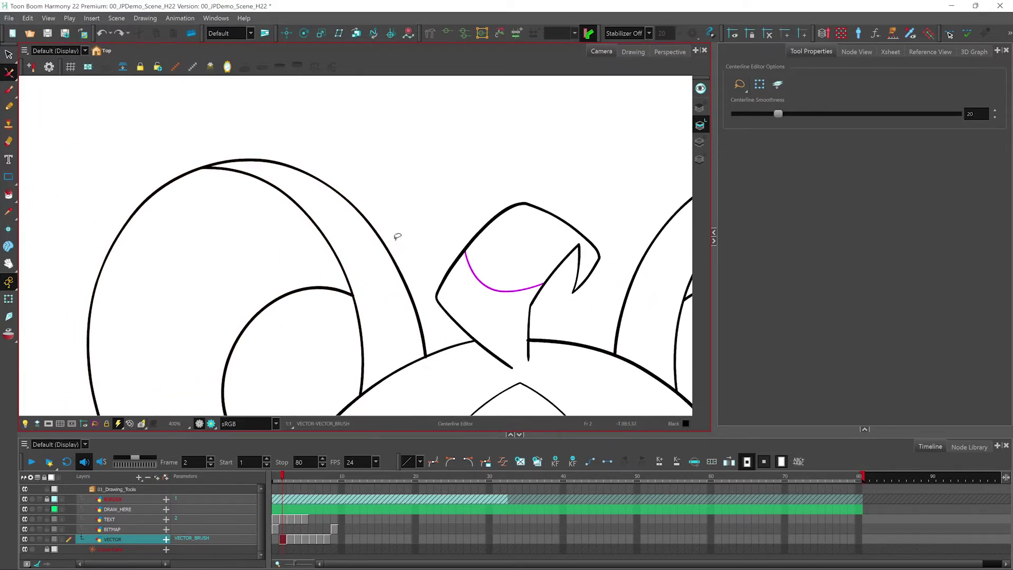
click(388, 251)
scroll(425, 326, up, 2)
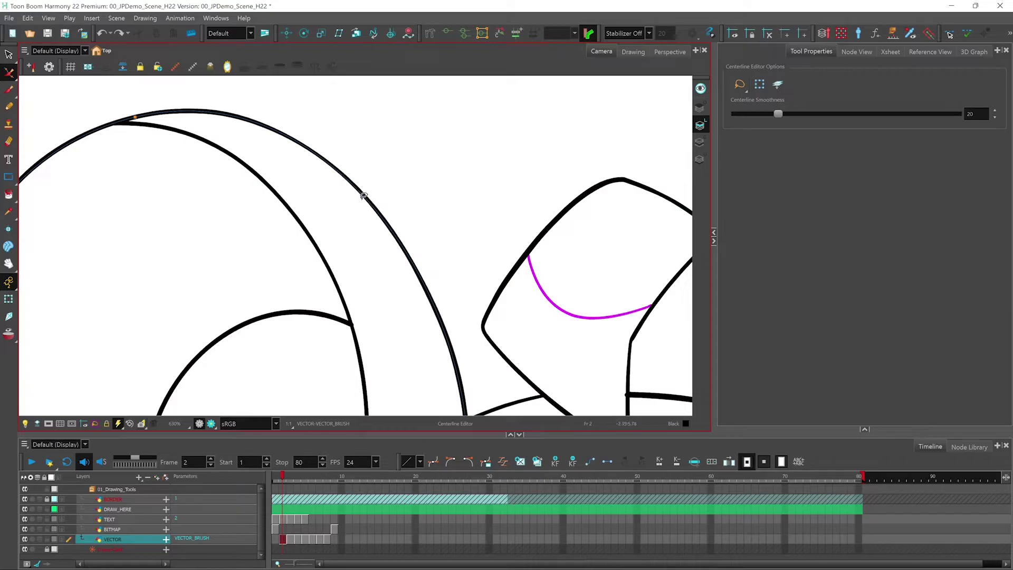
mouse_move(324, 161)
mouse_down()
mouse_move(319, 177)
mouse_move(346, 271)
mouse_move(429, 253)
mouse_up()
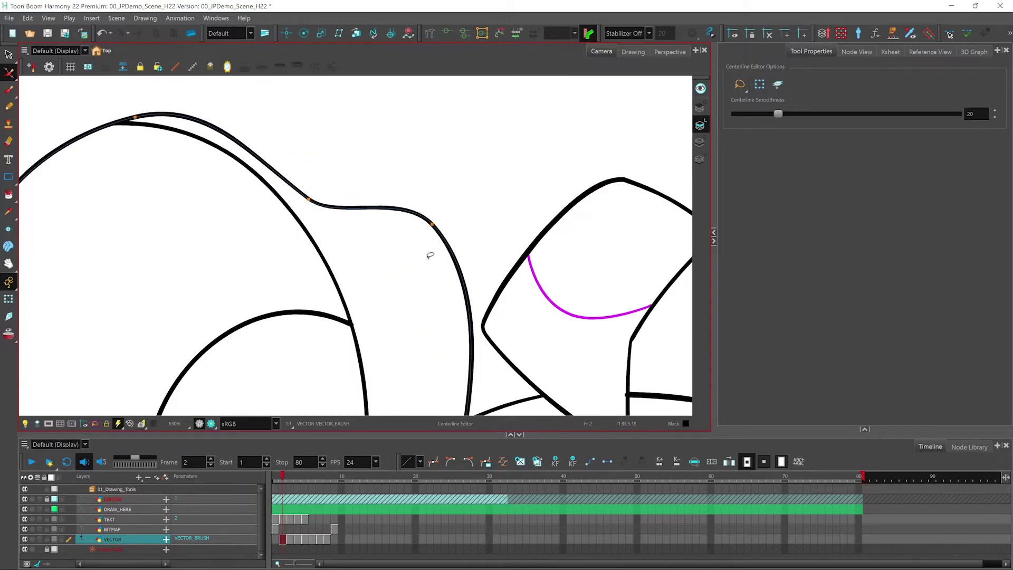
key(ctrl+z)
key(ctrl+z)
scroll(201, 206, down, 3)
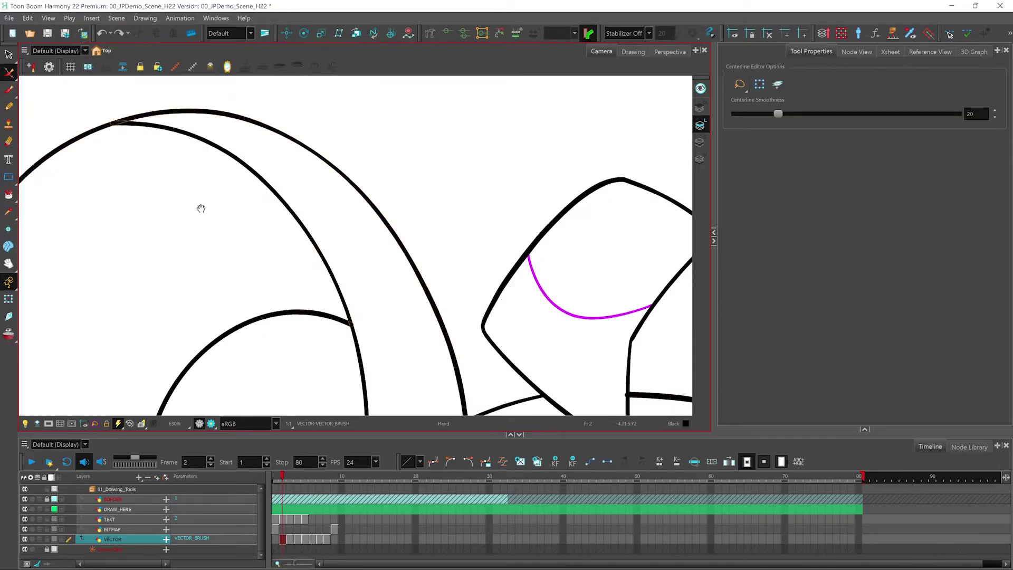
- Bend the horn's outer curve with tangent handles and set Centerline Smoothness to 49
drag(336, 175, 344, 216)
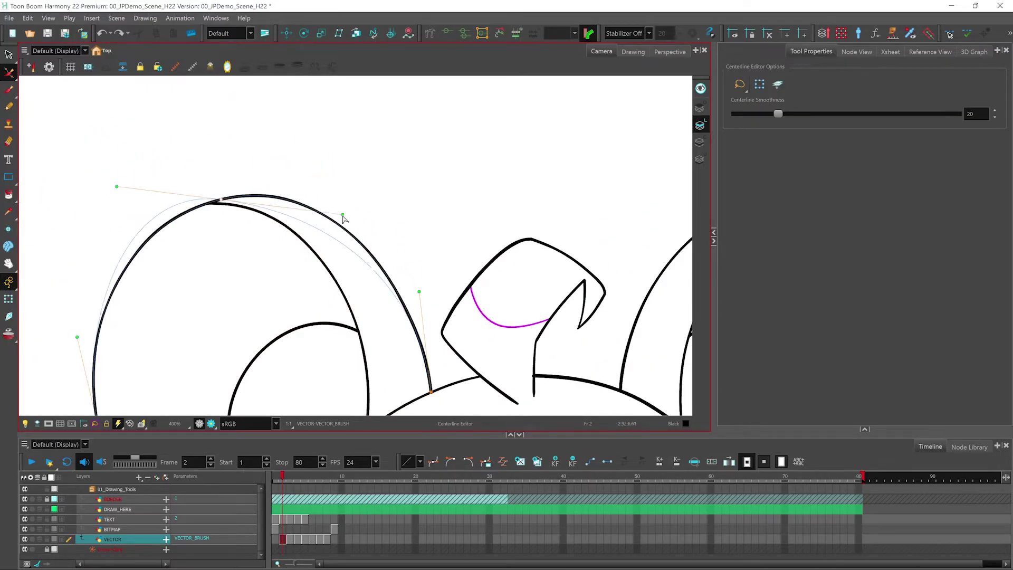
drag(118, 187, 120, 233)
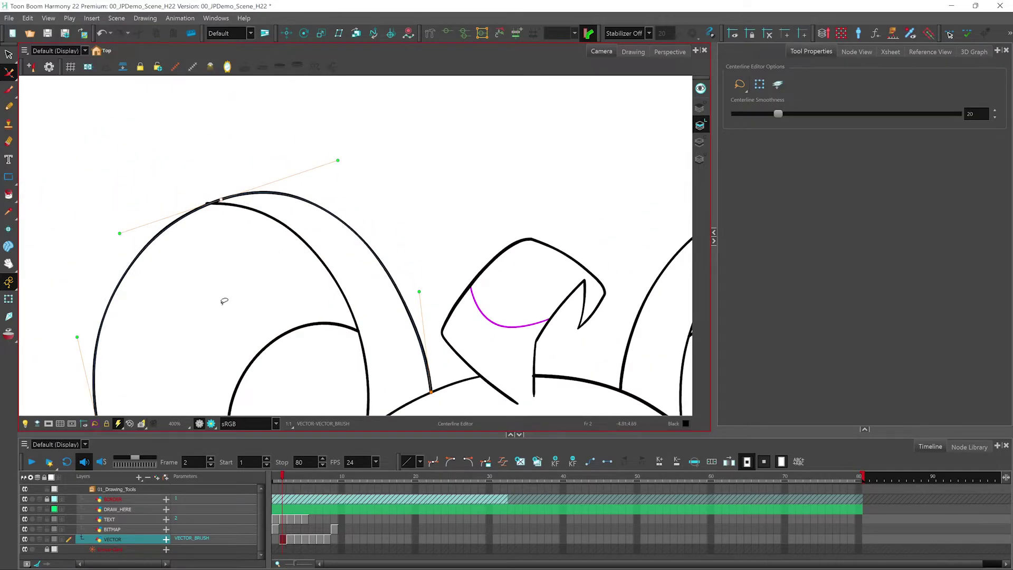
key(alt+s)
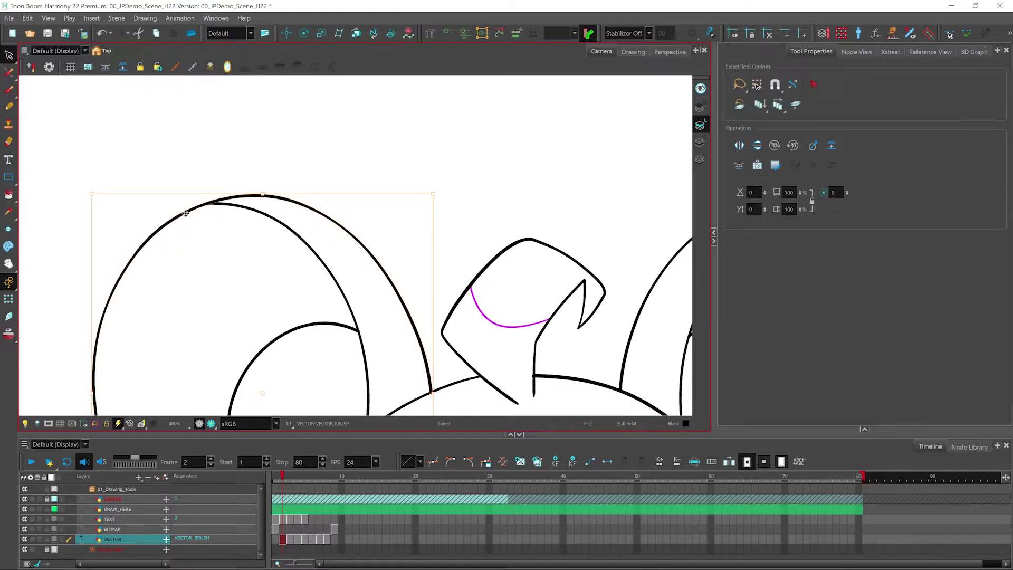
key(shift+q)
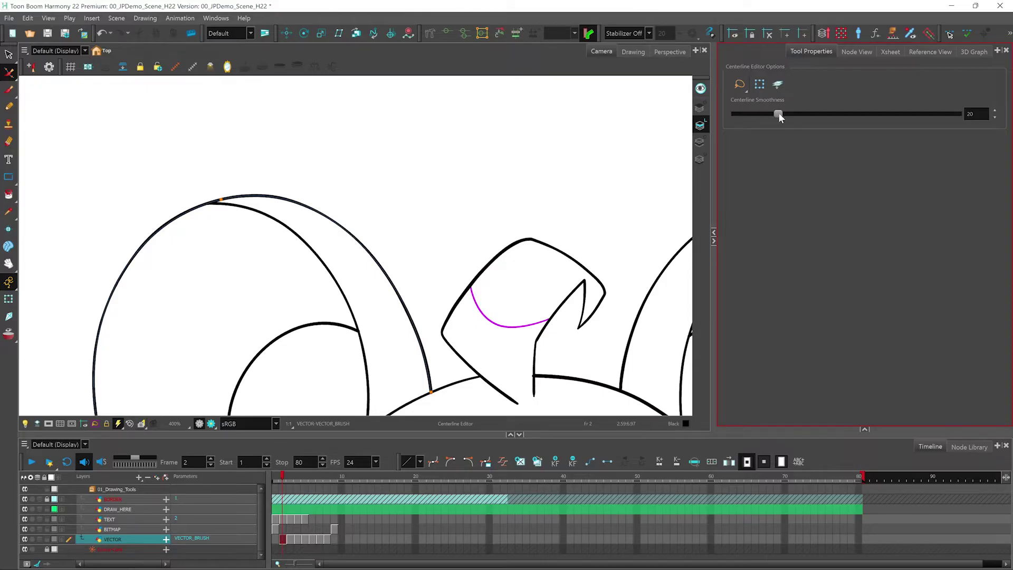
mouse_move(838, 112)
mouse_down()
mouse_move(863, 115)
mouse_move(805, 112)
mouse_up()
drag(746, 114, 843, 114)
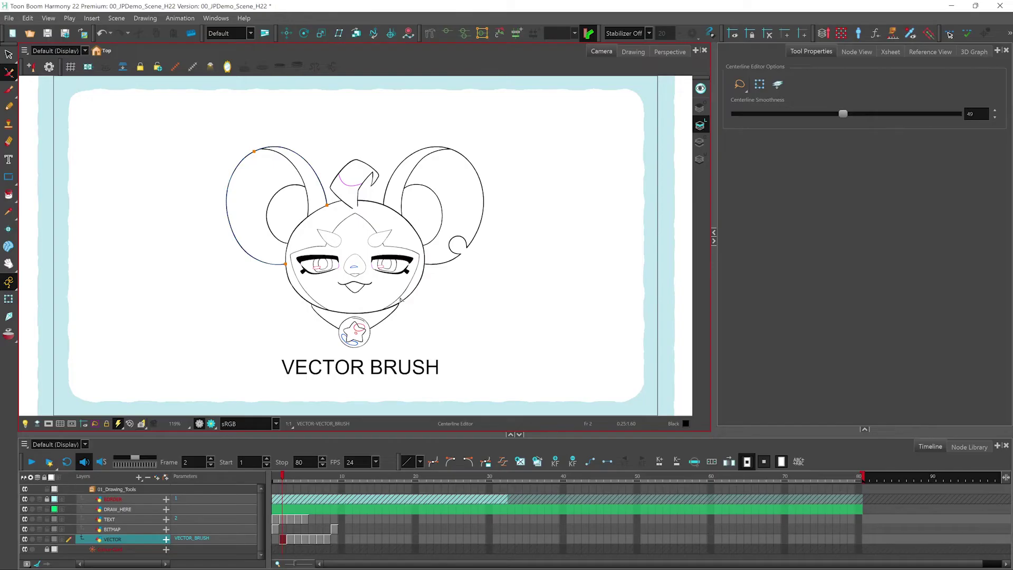
click(295, 527)
- On frame 3, push bulges into the textured stroke with the Contour Editor, then undo
click(290, 539)
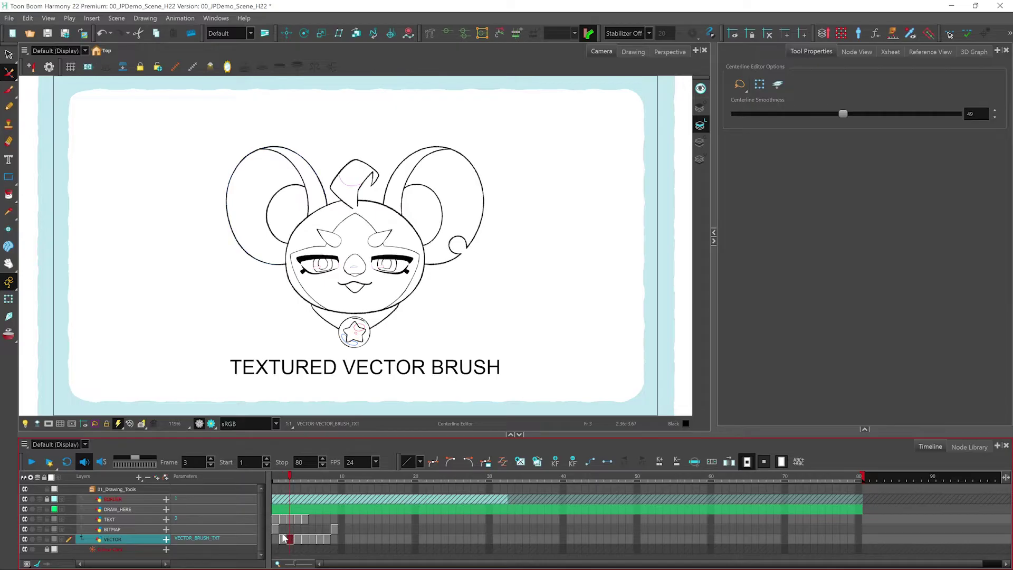
scroll(375, 275, up, 3)
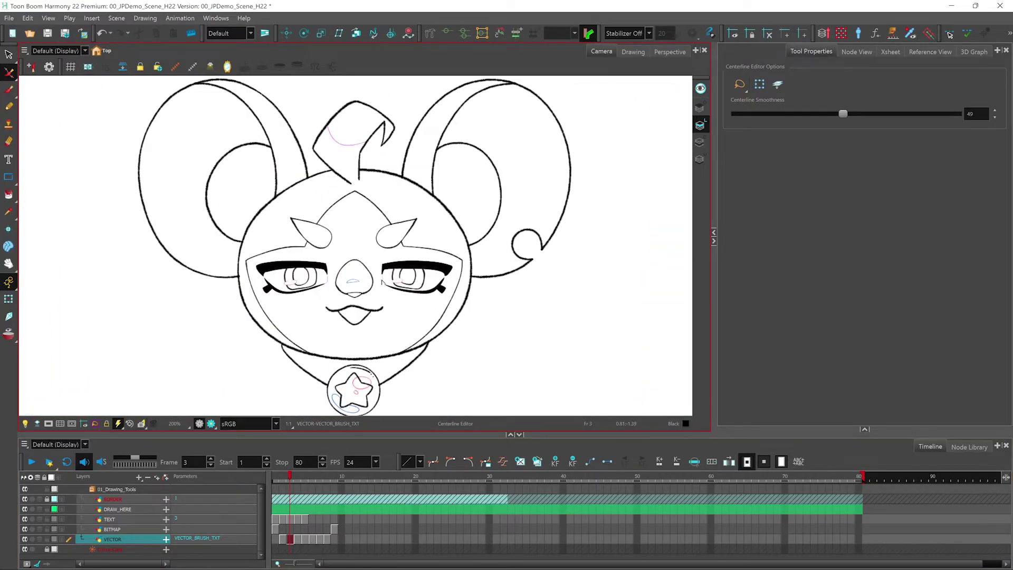
scroll(383, 282, up, 1)
scroll(436, 281, up, 1)
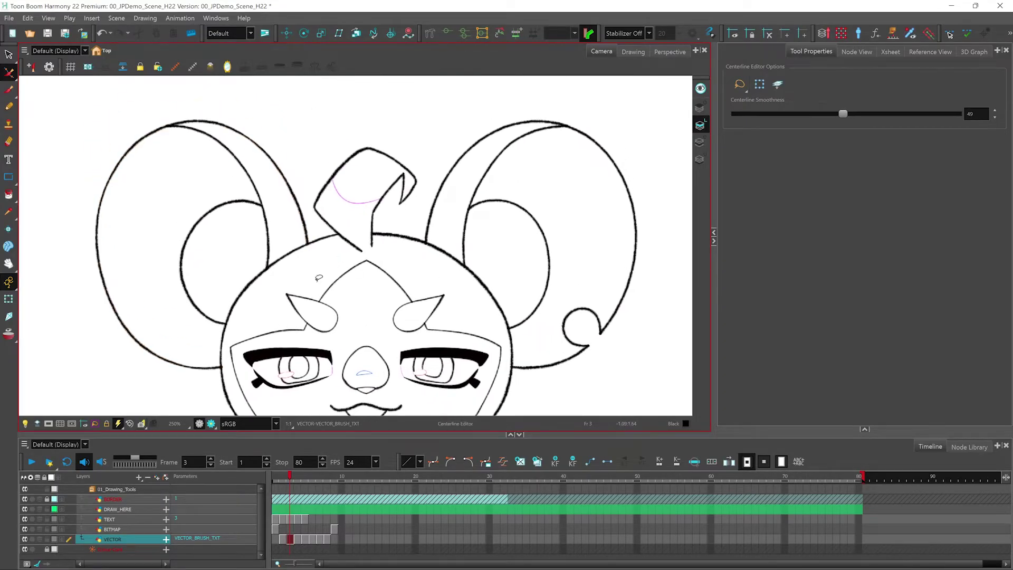
scroll(311, 271, up, 5)
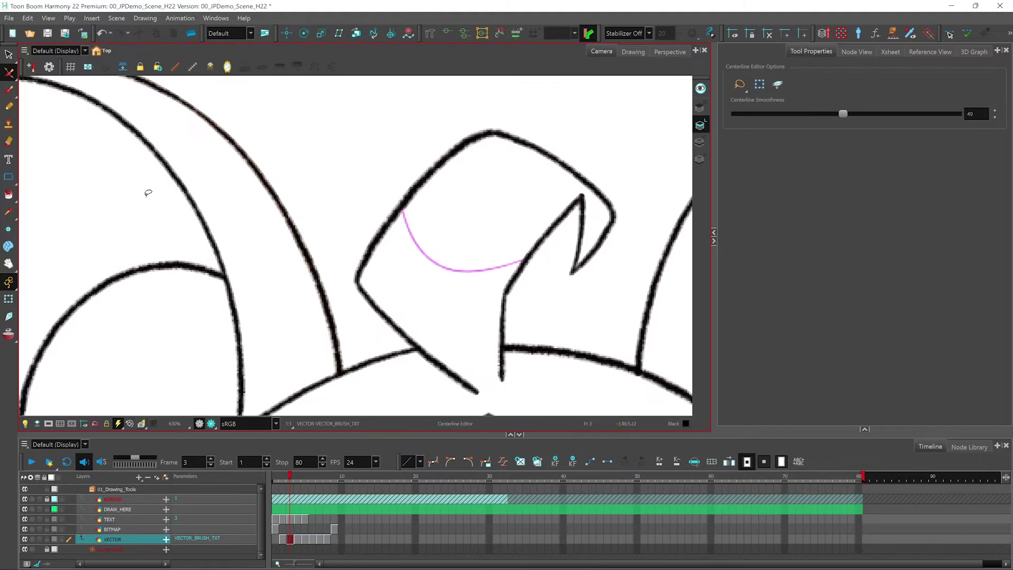
click(9, 72)
click(38, 74)
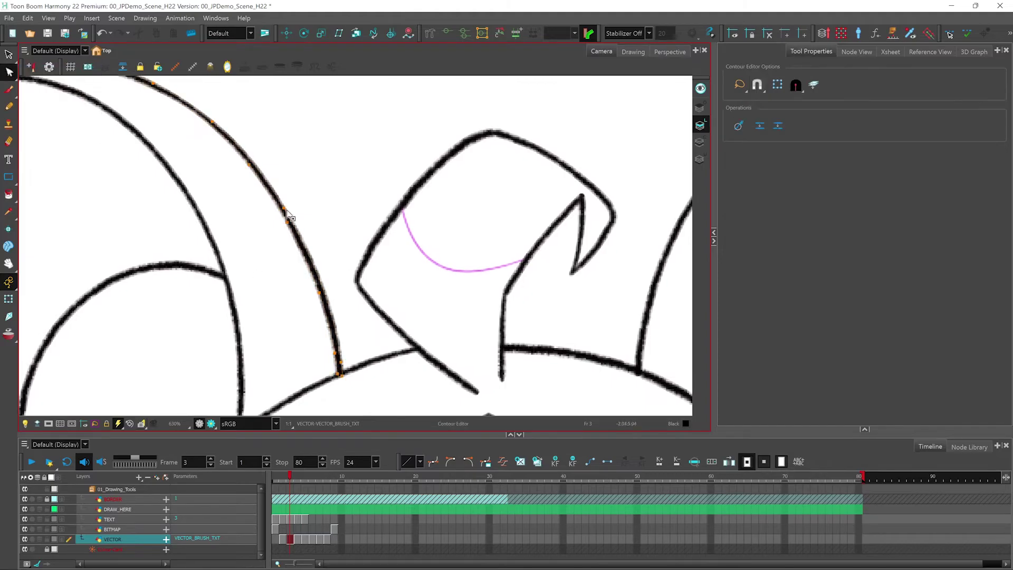
drag(287, 211, 313, 185)
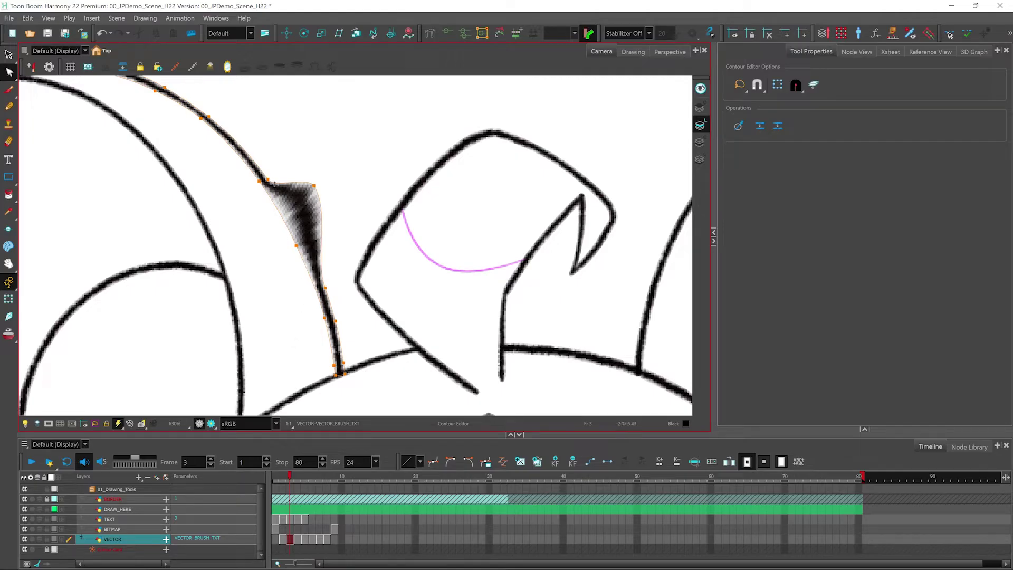
drag(273, 183, 289, 159)
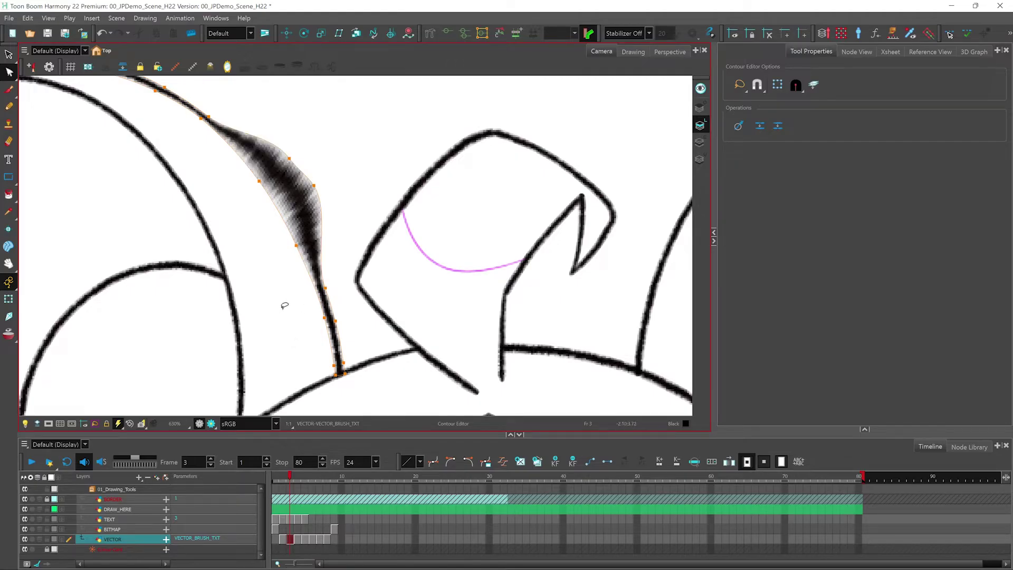
key(ctrl+z)
key(ctrl+z)
- Reshape the horn's outer curve by dragging a point's tangent with the Centerline Editor
drag(9, 72, 39, 97)
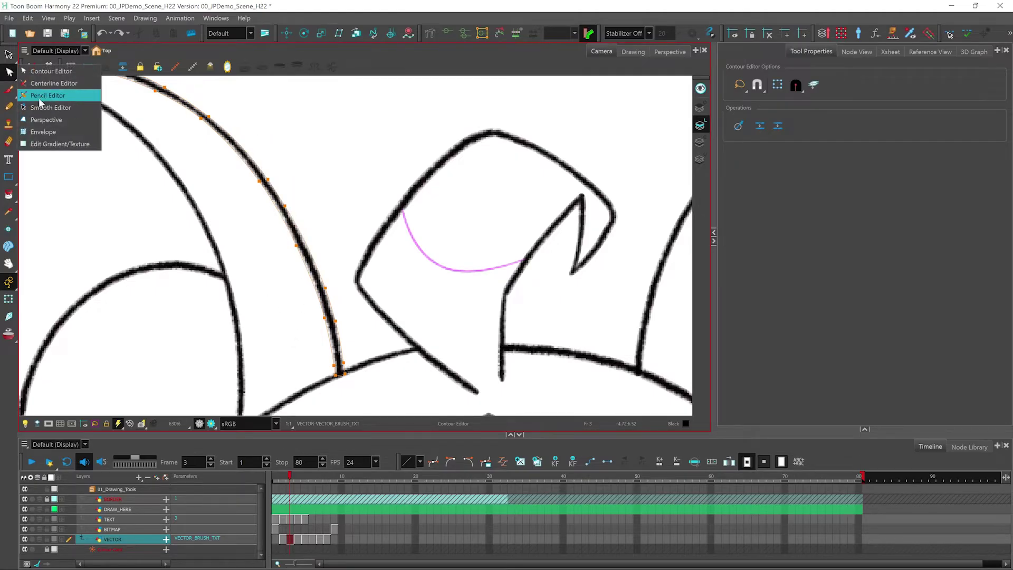
click(63, 84)
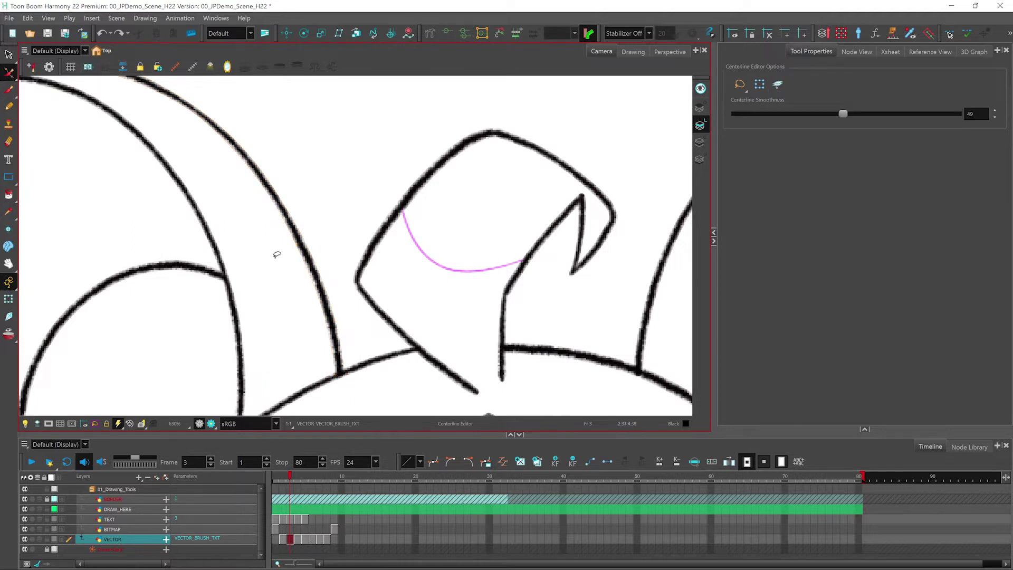
key(2)
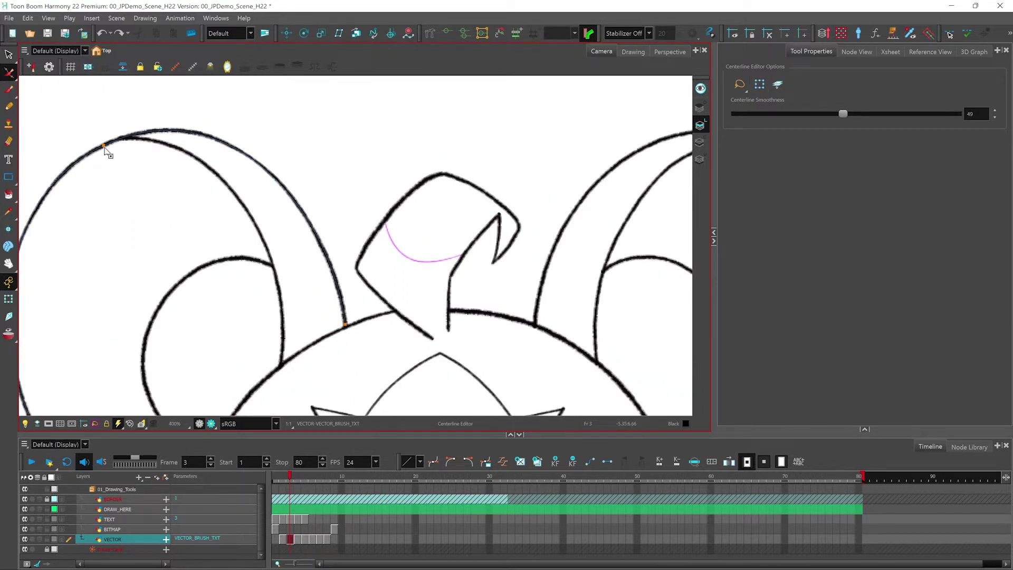
mouse_move(105, 147)
mouse_down()
mouse_move(226, 94)
mouse_move(248, 134)
mouse_up()
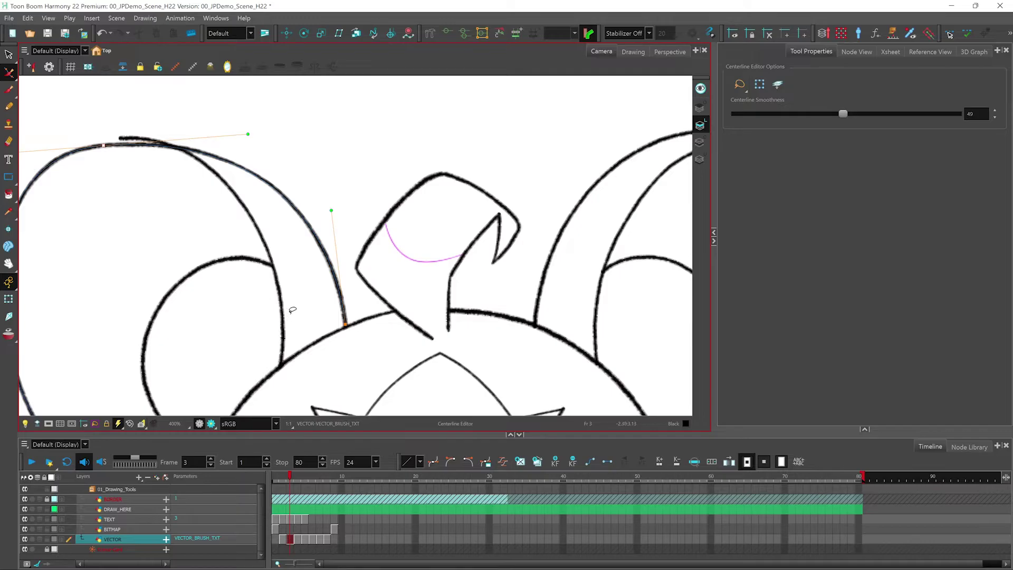
key(2)
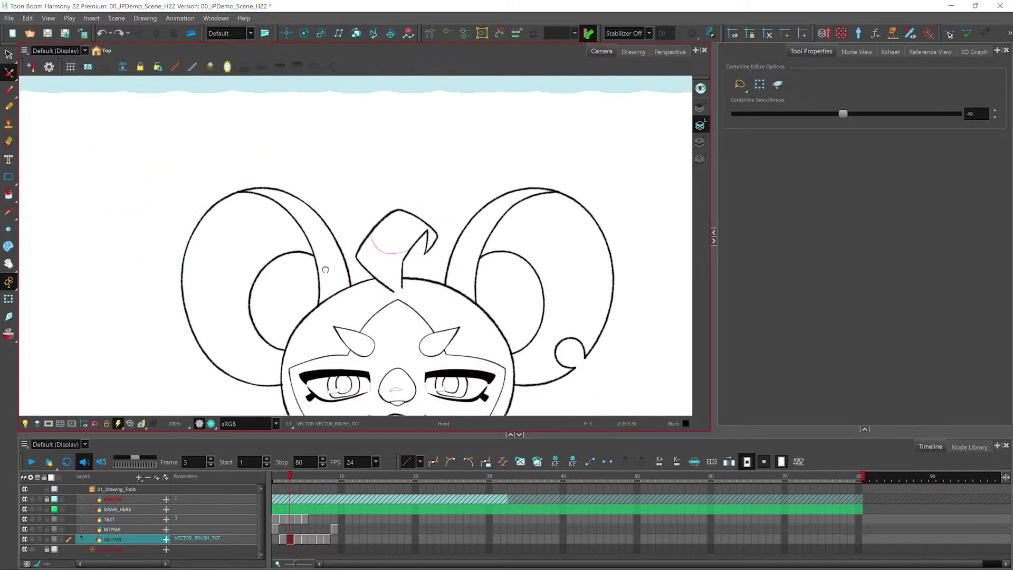
scroll(314, 238, down, 3)
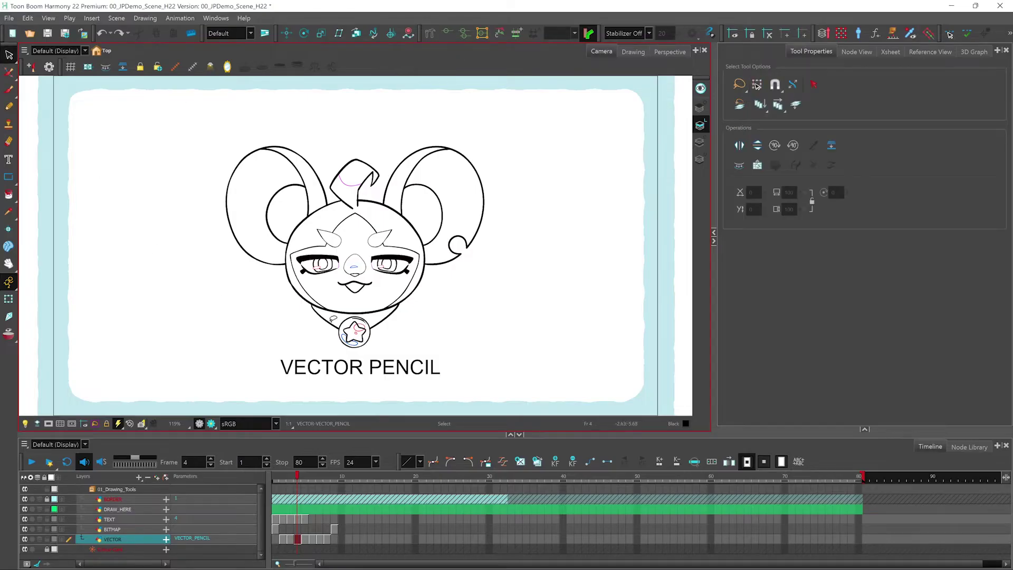
- Try stretching the left ear stroke, undo it, then select the ear's outer stroke
scroll(314, 178, up, 3)
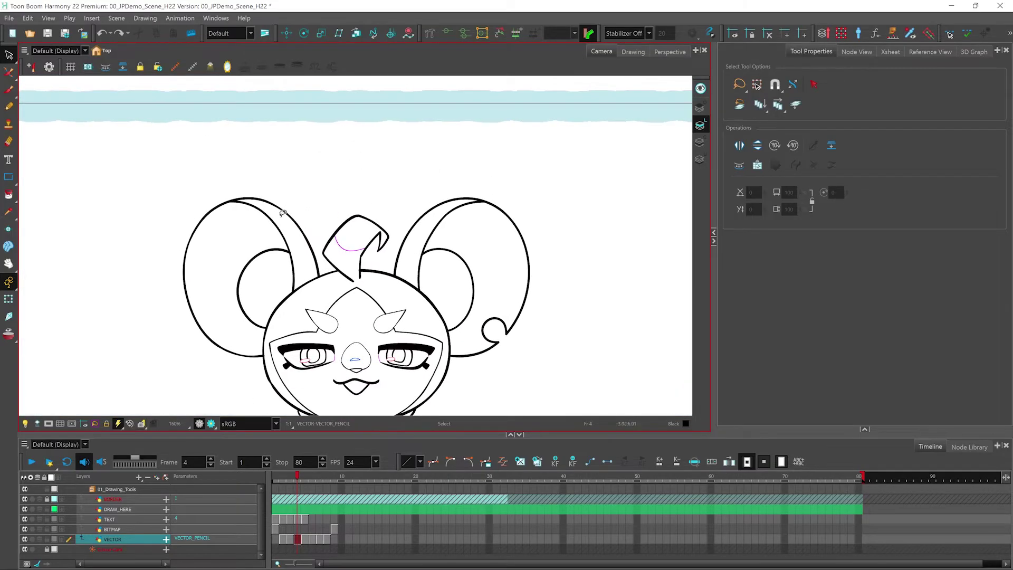
click(302, 329)
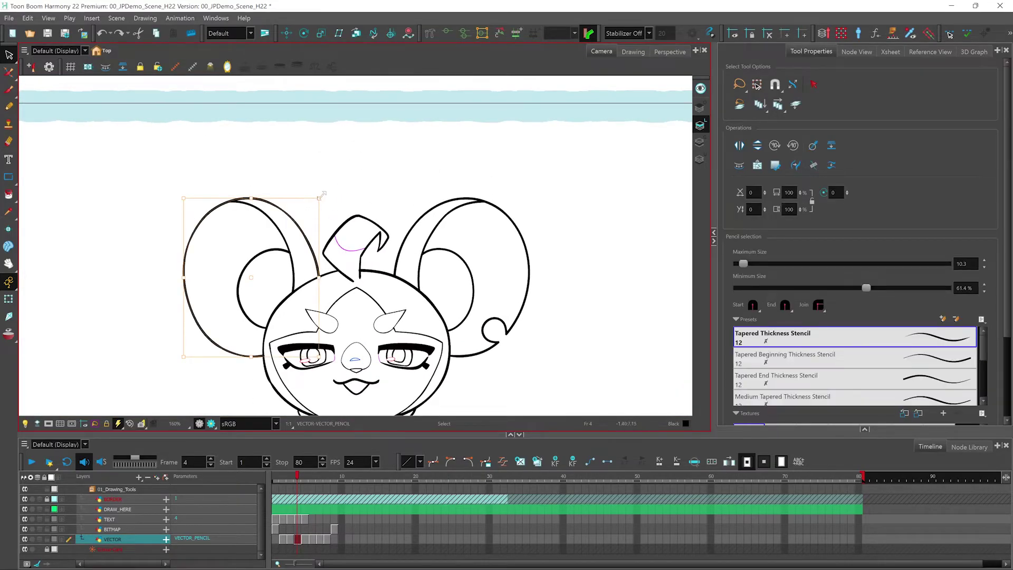
drag(322, 196, 355, 171)
key(ctrl+z)
key(ctrl+shift+z)
key(ctrl+z)
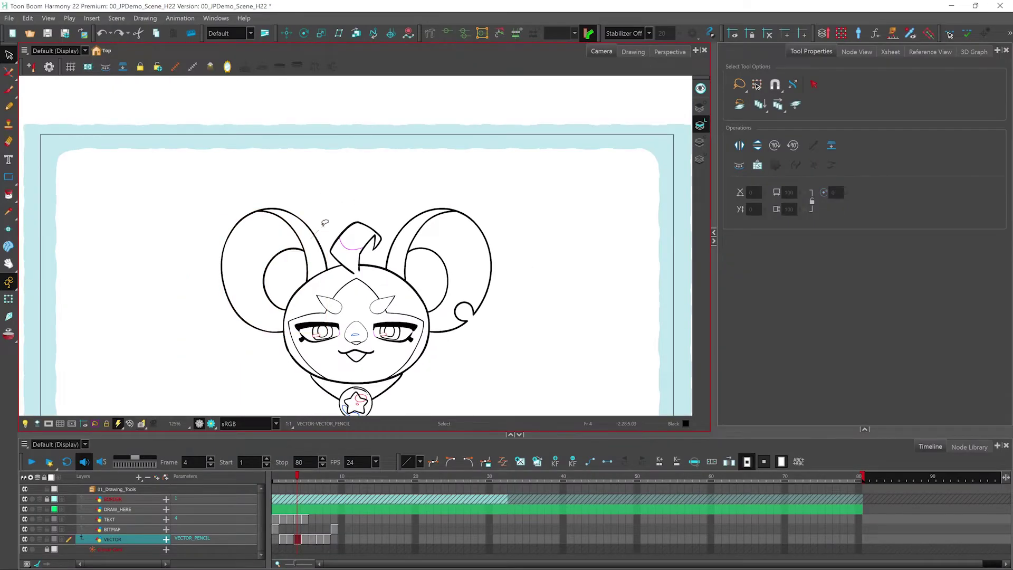
click(322, 225)
scroll(942, 279, down, 3)
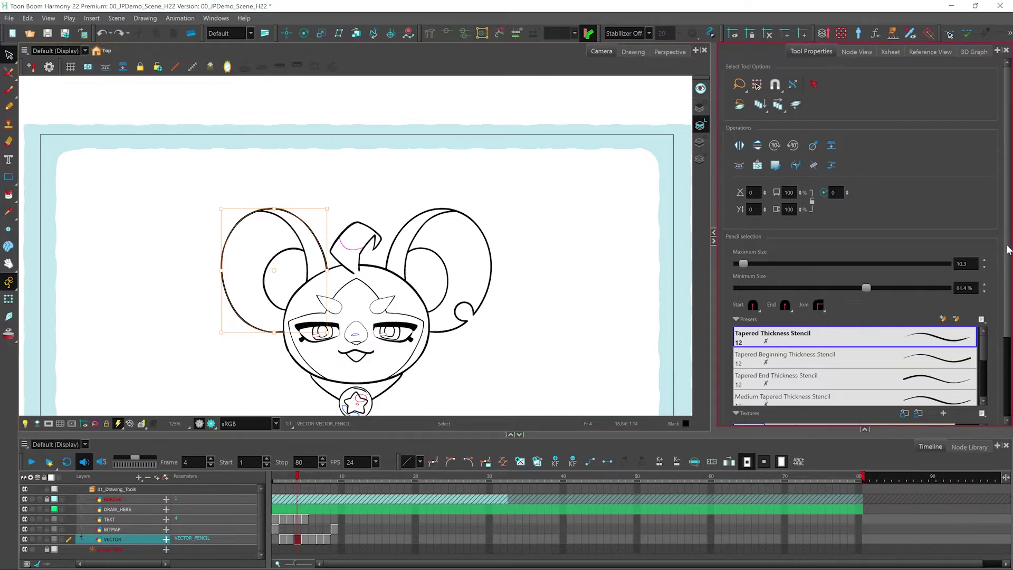
click(934, 353)
scroll(934, 332, down, 1)
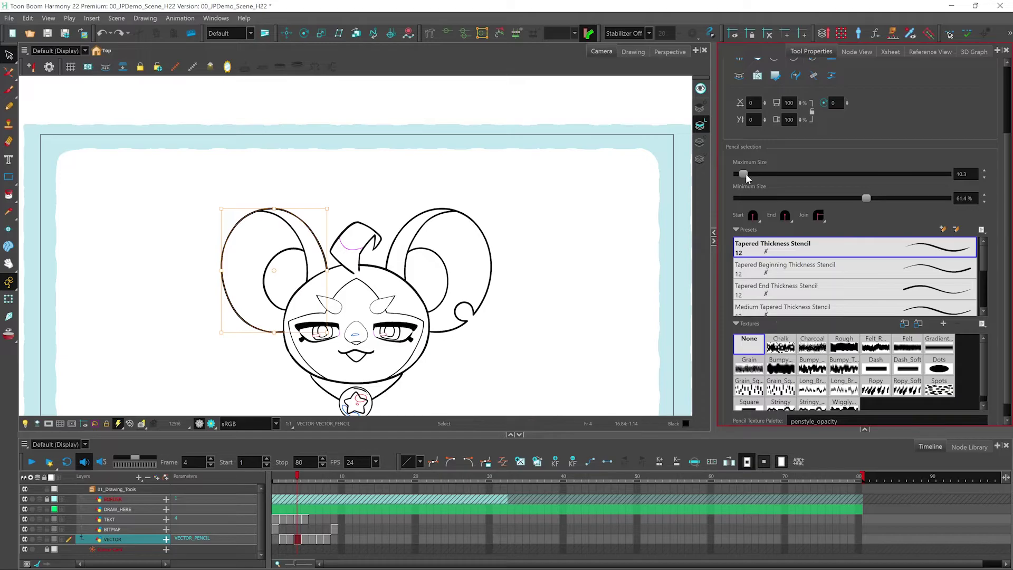
drag(743, 174, 806, 174)
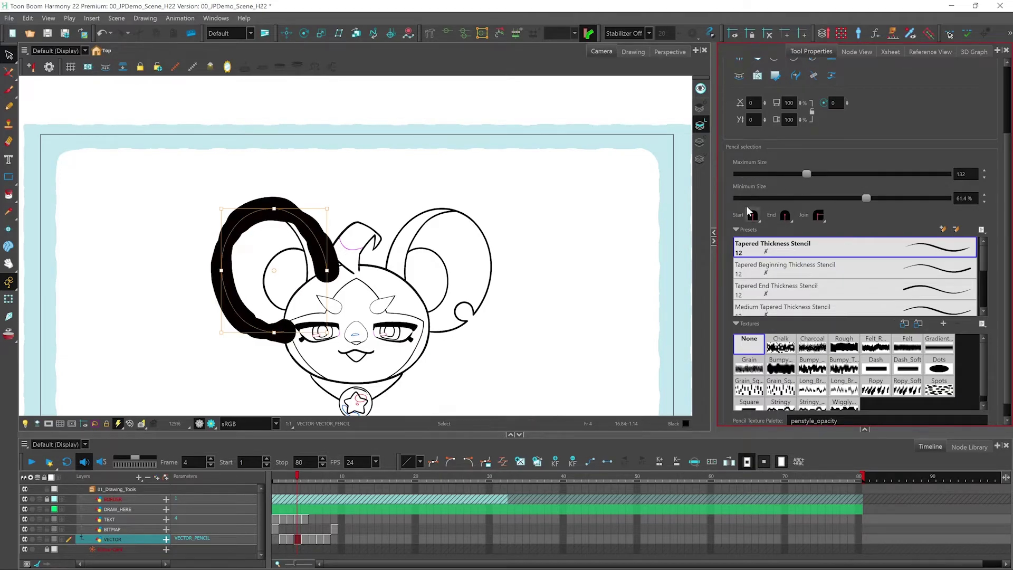
key(ctrl+z)
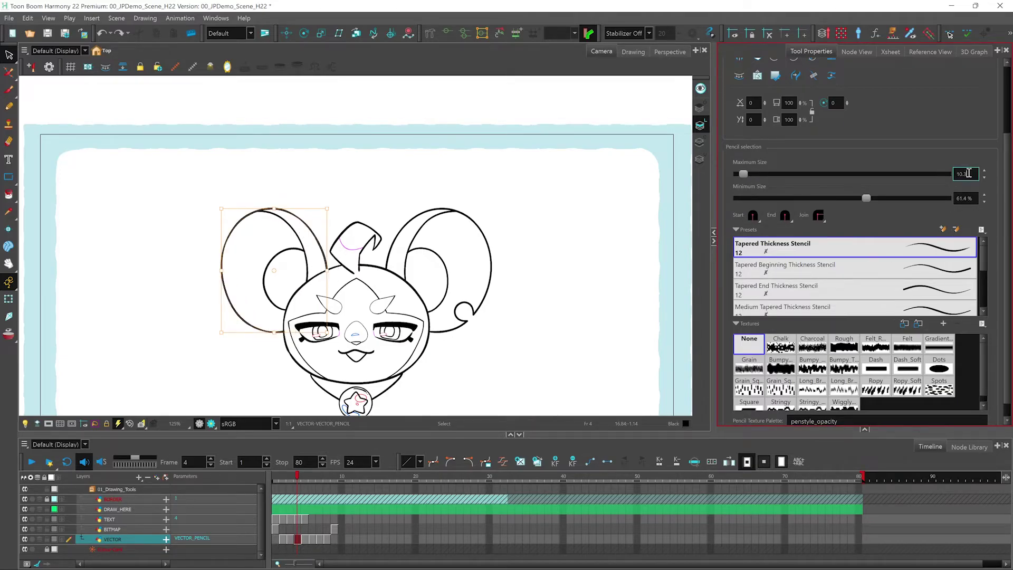
double_click(966, 174)
text(5)
key(Return)
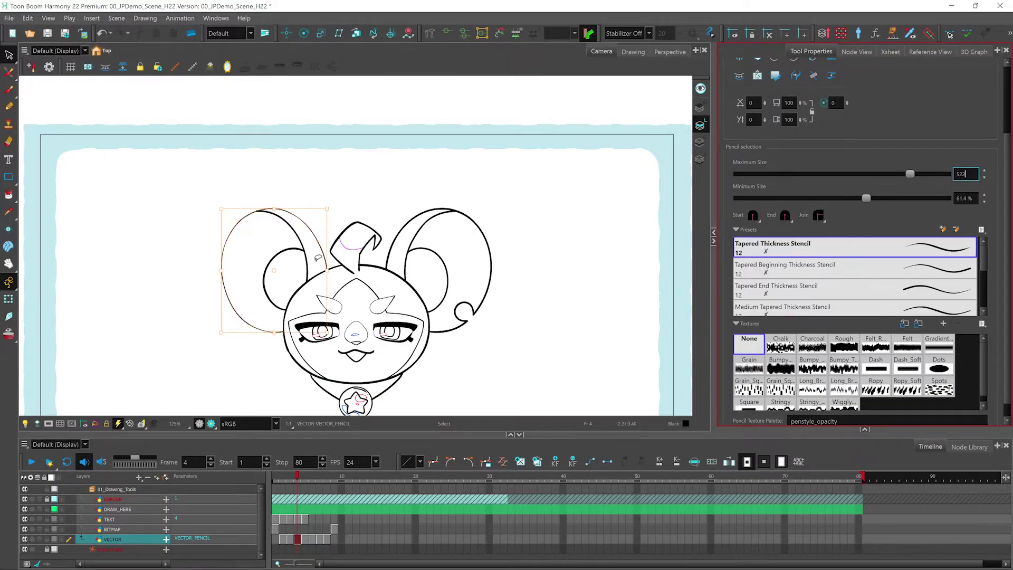
scroll(305, 273, up, 4)
mouse_move(320, 189)
mouse_down()
mouse_move(348, 273)
mouse_move(356, 249)
mouse_up()
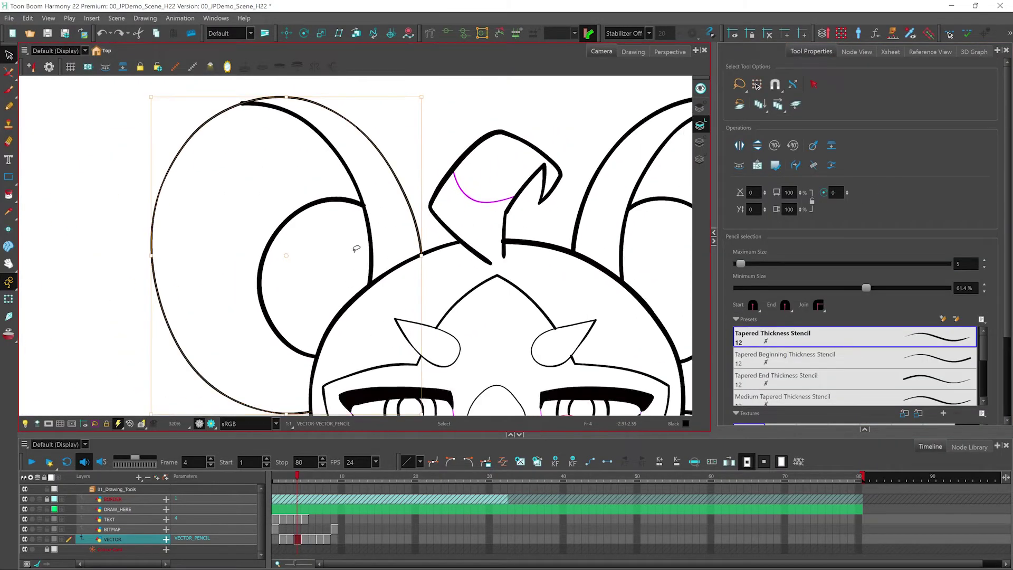
scroll(359, 251, down, 4)
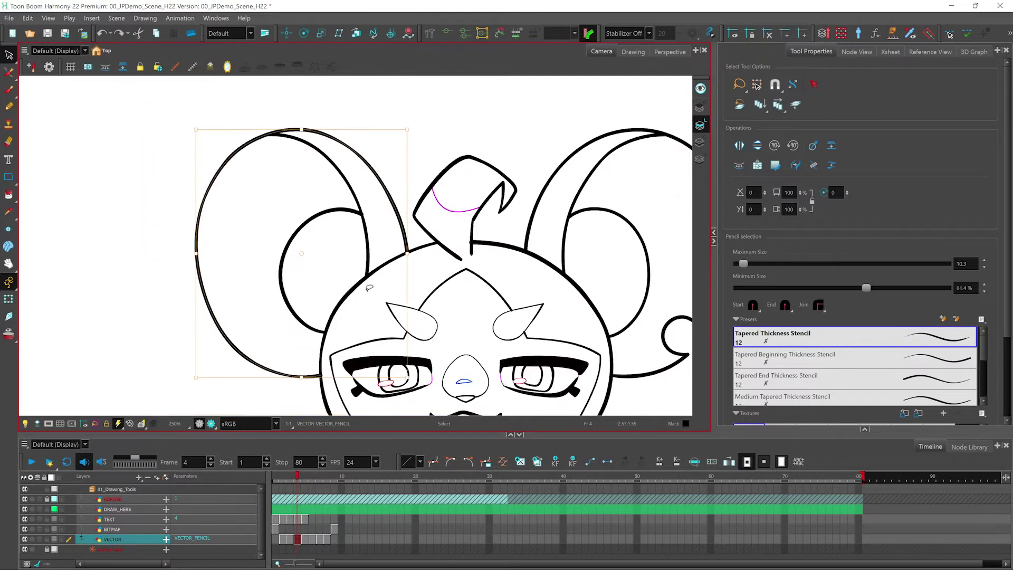
scroll(405, 166, down, 2)
mouse_move(508, 154)
mouse_down()
mouse_move(192, 195)
mouse_move(404, 369)
mouse_move(479, 117)
mouse_move(506, 153)
mouse_up()
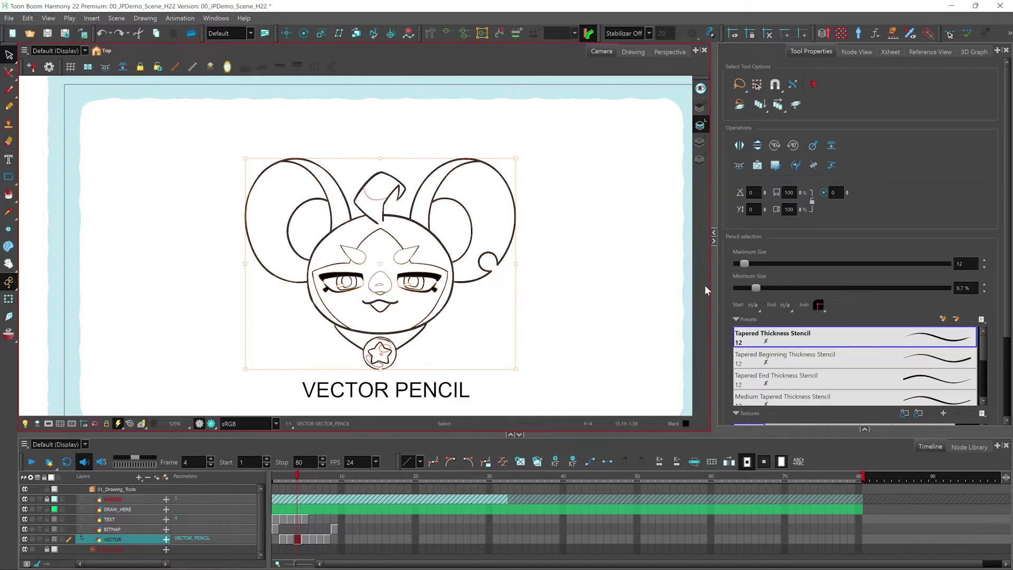
drag(743, 263, 760, 263)
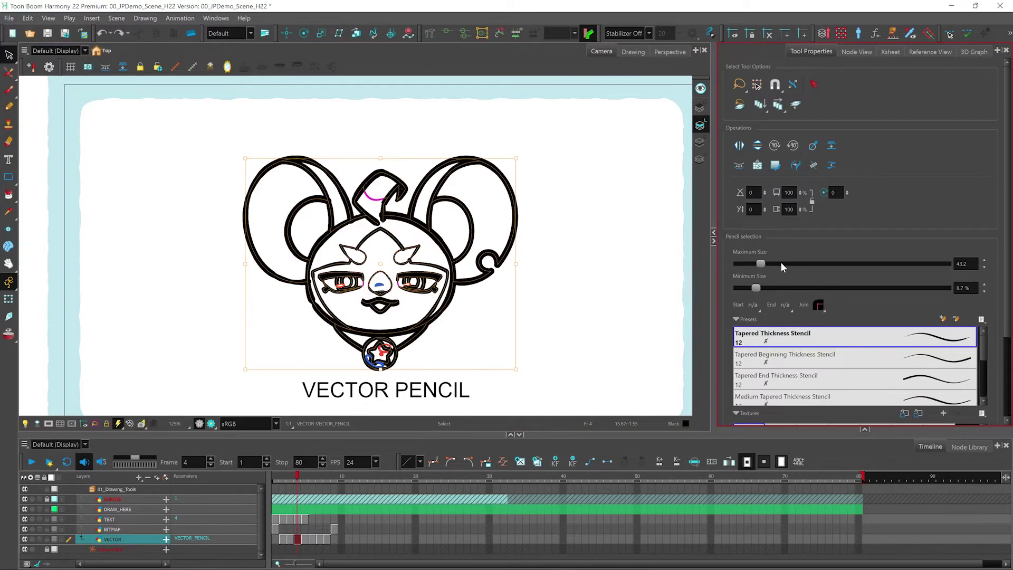
key(ctrl+z)
- Try the Tapered Beginning, Tapered End and Pointy Pencil stencils, settling on Fat Ends
scroll(854, 263, down, 3)
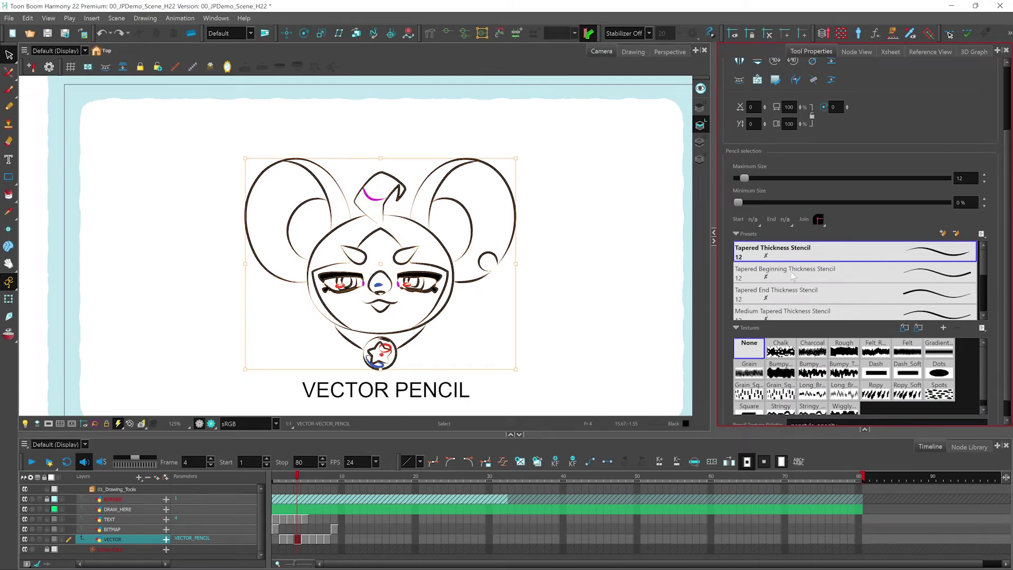
click(792, 273)
click(800, 296)
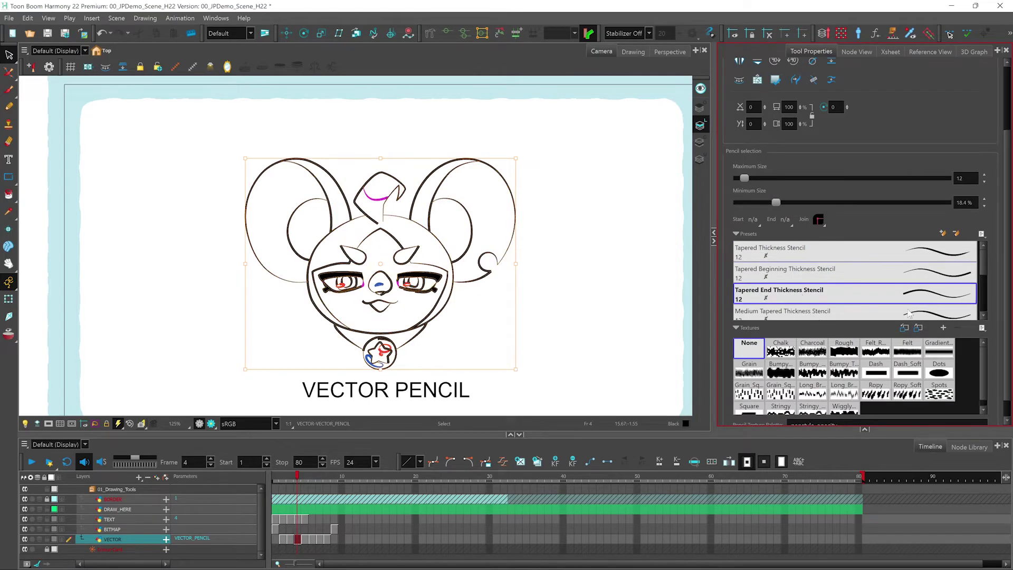
drag(982, 268, 981, 282)
click(785, 286)
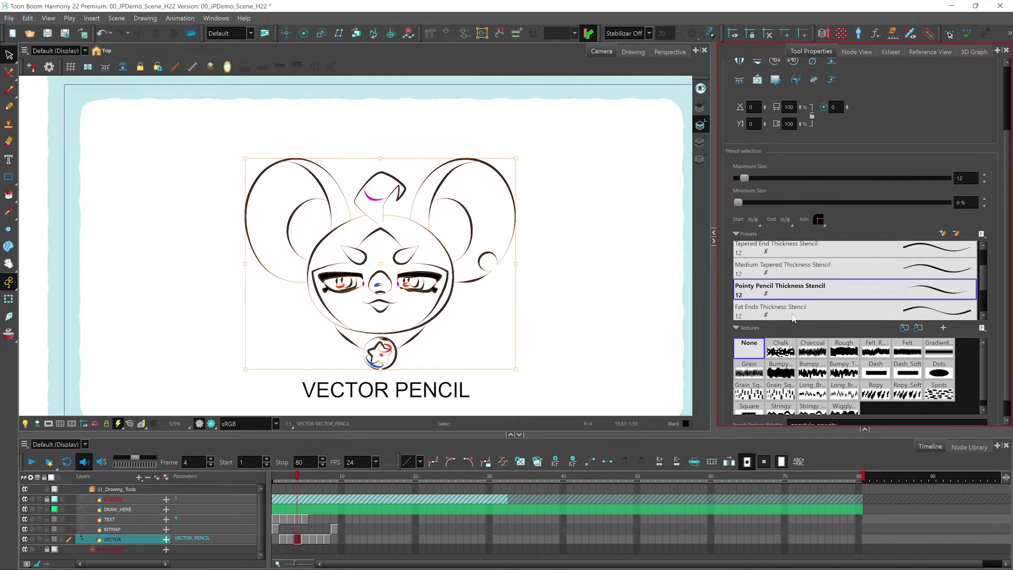
click(777, 311)
drag(979, 284, 983, 257)
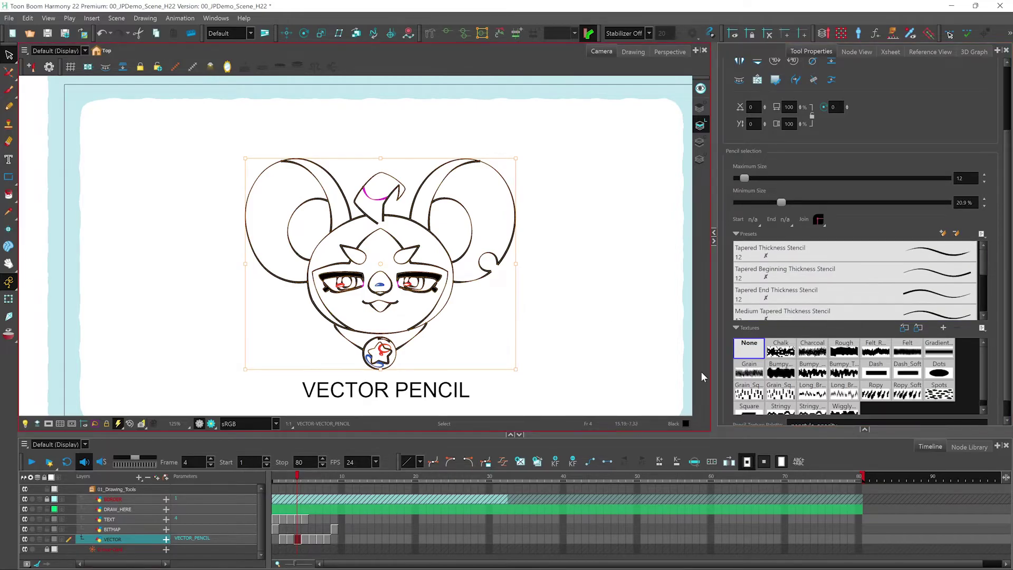
- Preview Chalk and felt textures on the lines, then revert to no texture
click(781, 351)
key(2)
key(2)
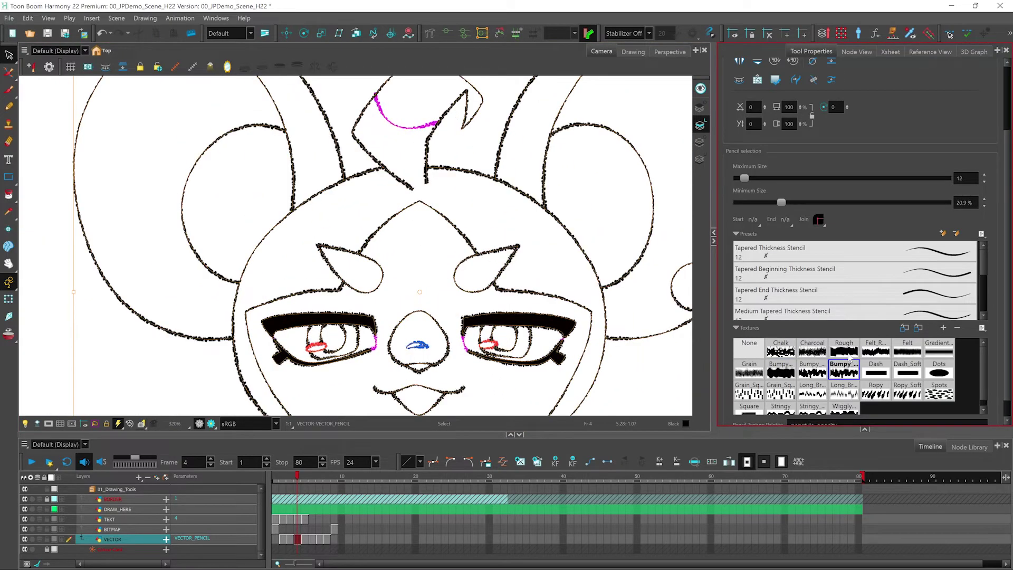
click(876, 351)
key(1)
key(1)
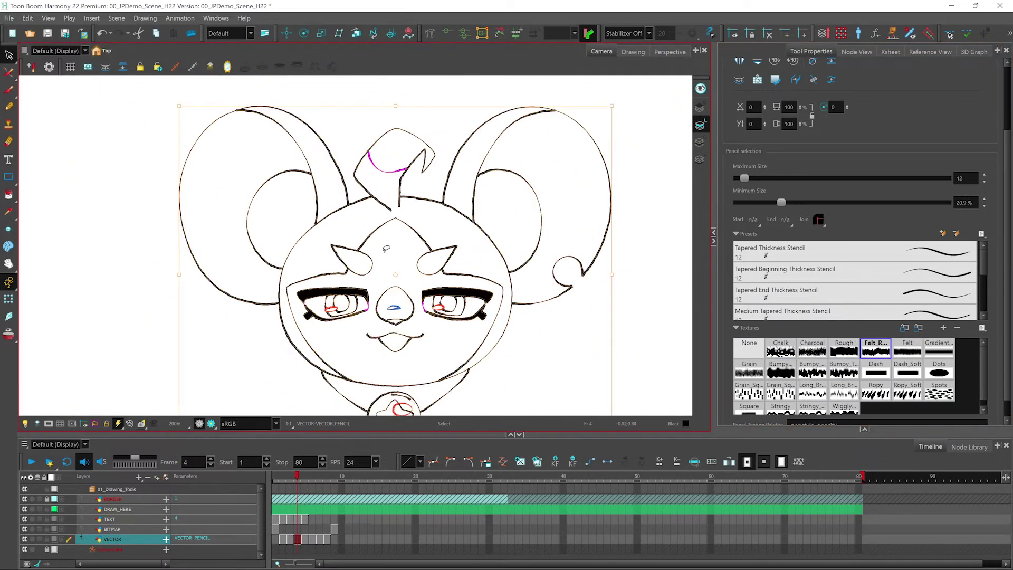
key(ctrl+z)
key(ctrl+z)
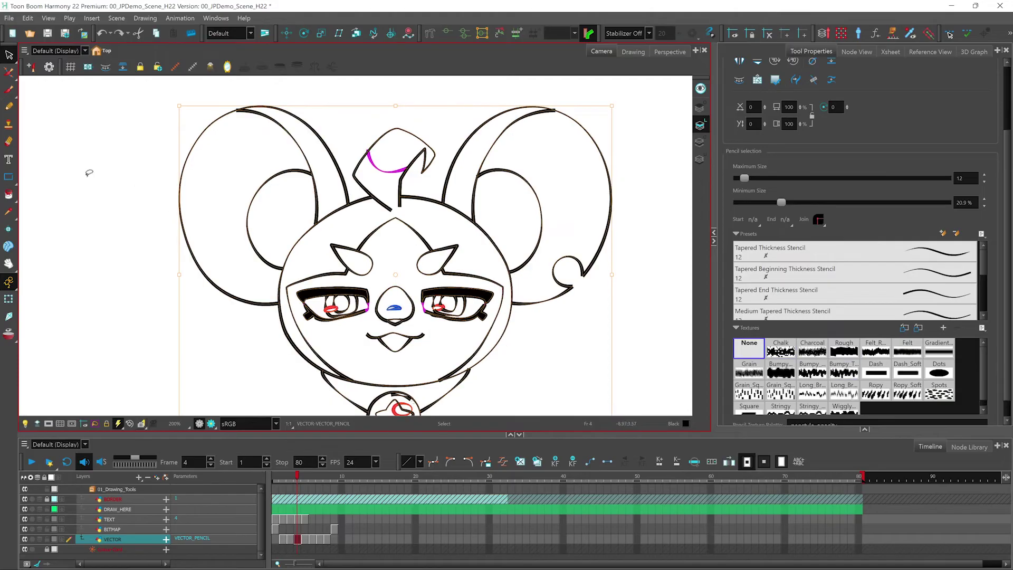
drag(9, 77, 35, 73)
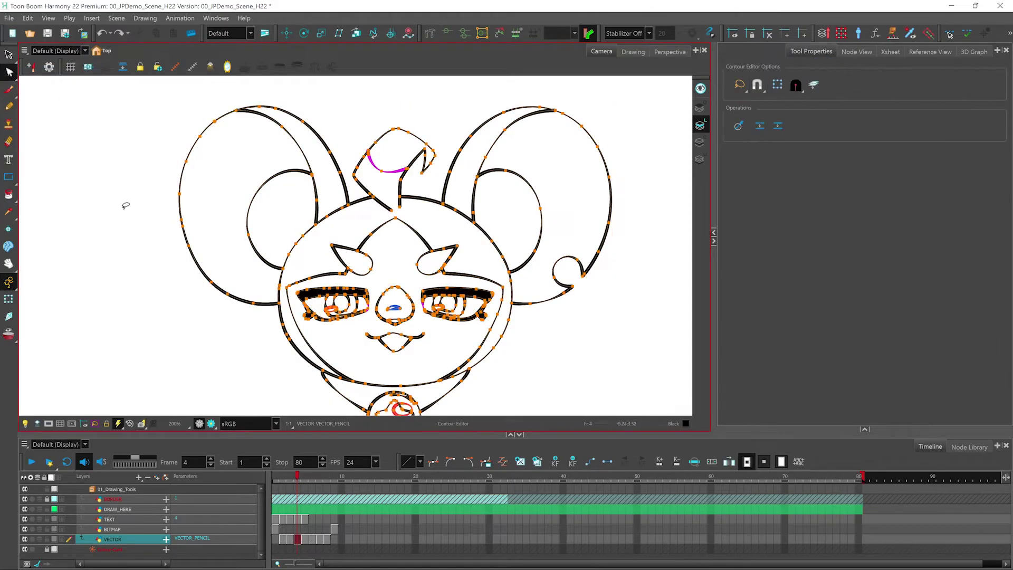
key(2)
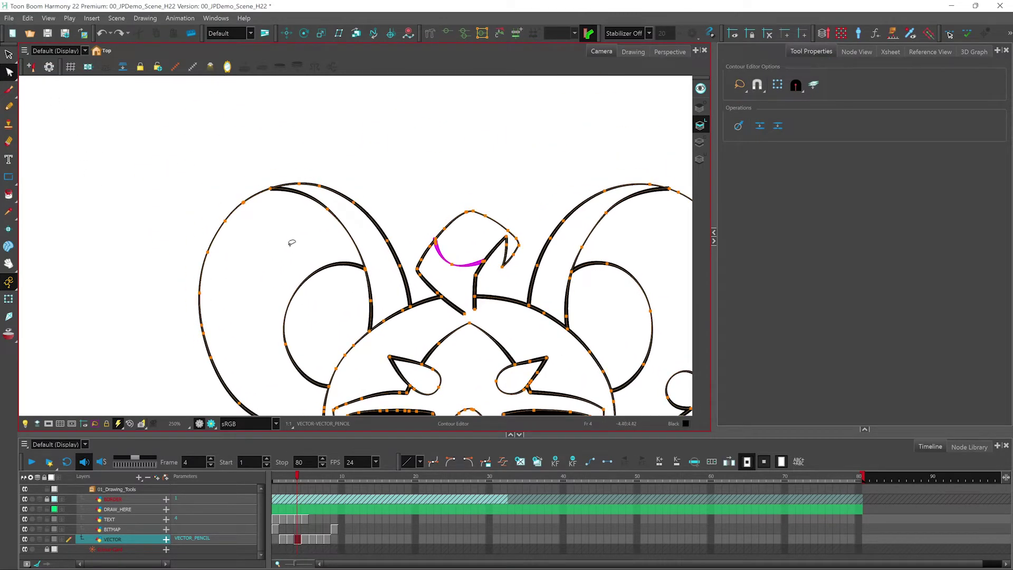
scroll(215, 248, up, 3)
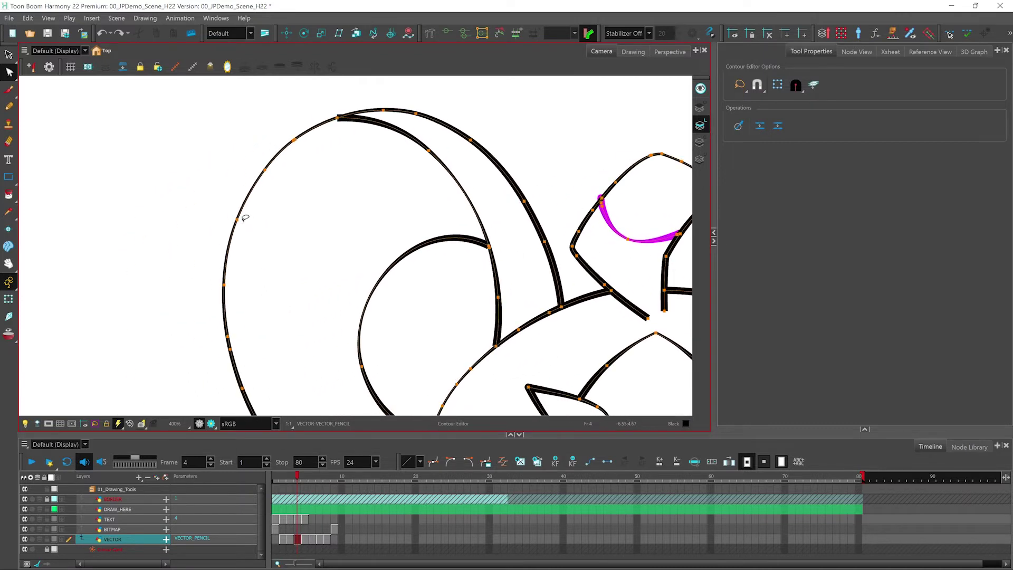
click(234, 227)
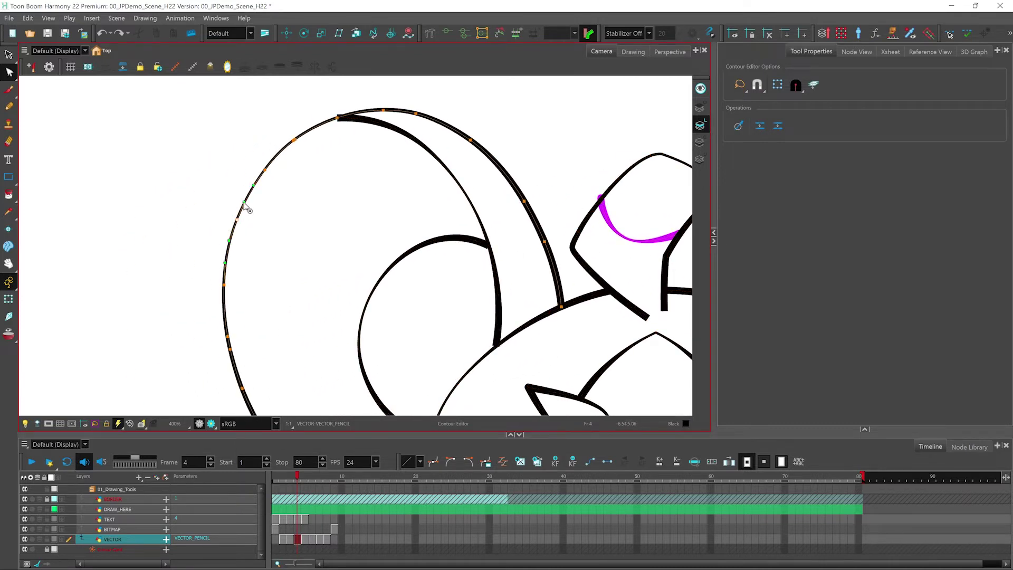
drag(244, 208, 236, 252)
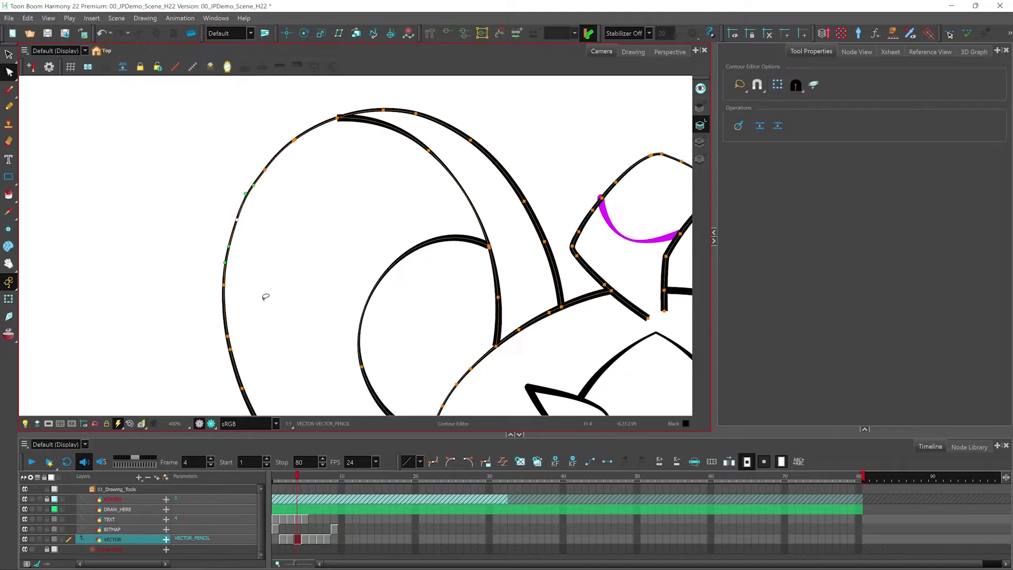
key(ctrl+z)
key(ctrl+z)
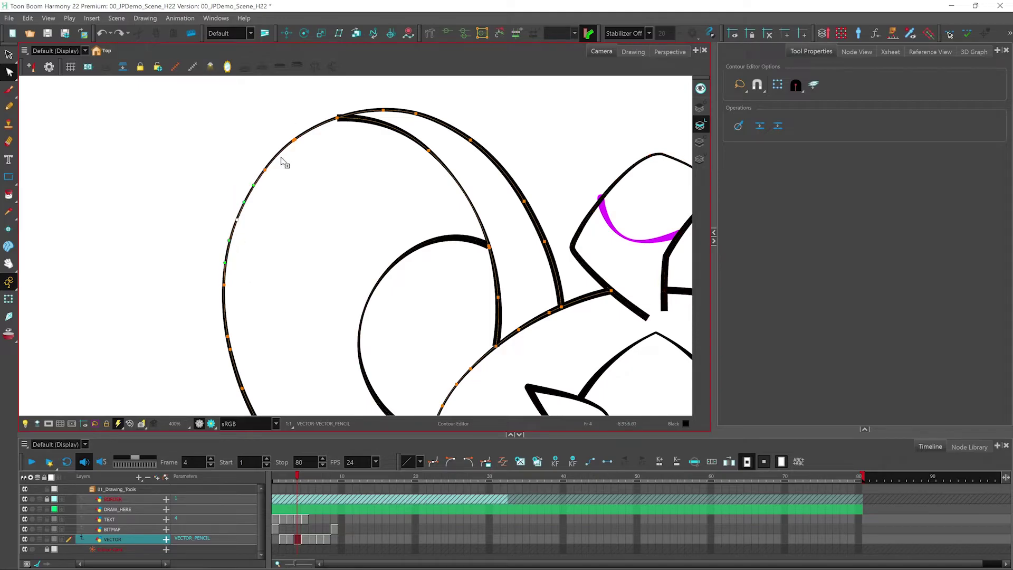
click(264, 195)
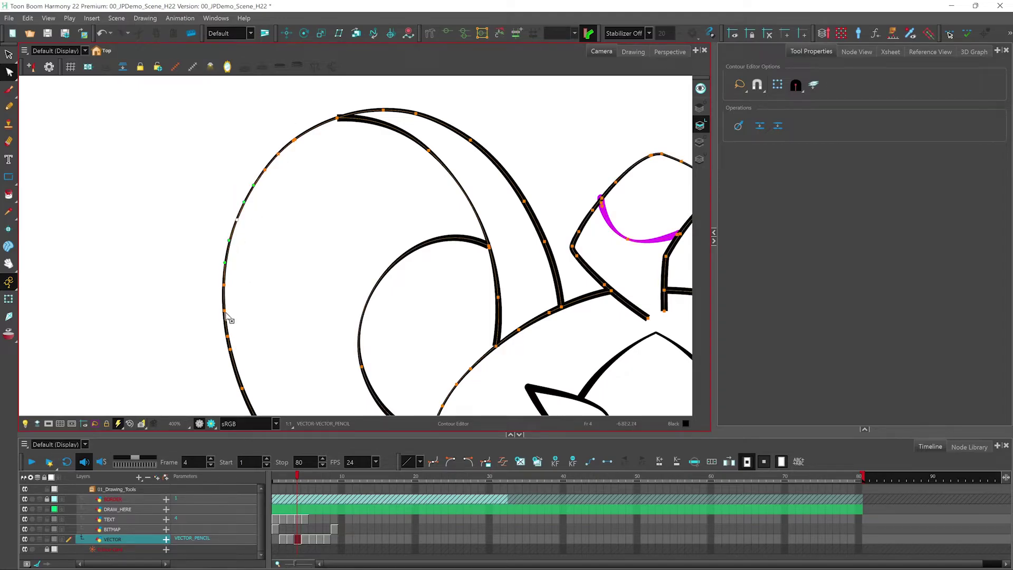
drag(226, 315, 204, 311)
drag(269, 176, 283, 186)
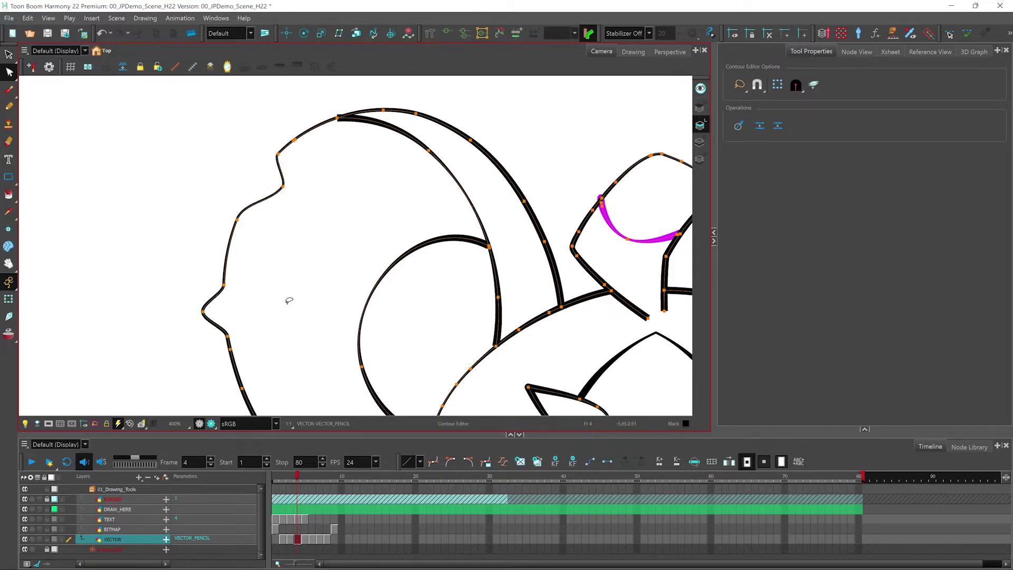
key(ctrl+z)
key(ctrl+z)
scroll(324, 259, down, 5)
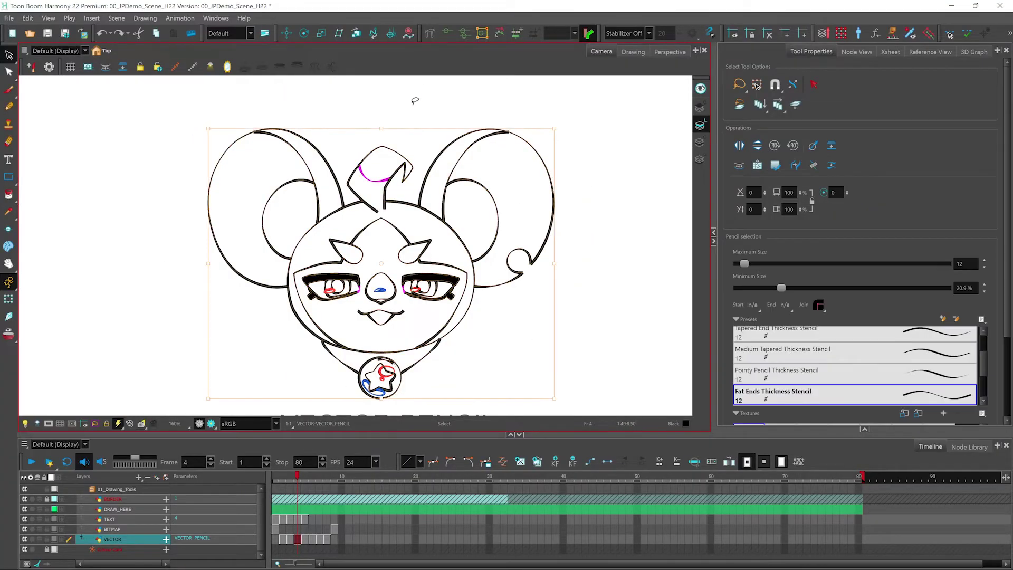
click(146, 18)
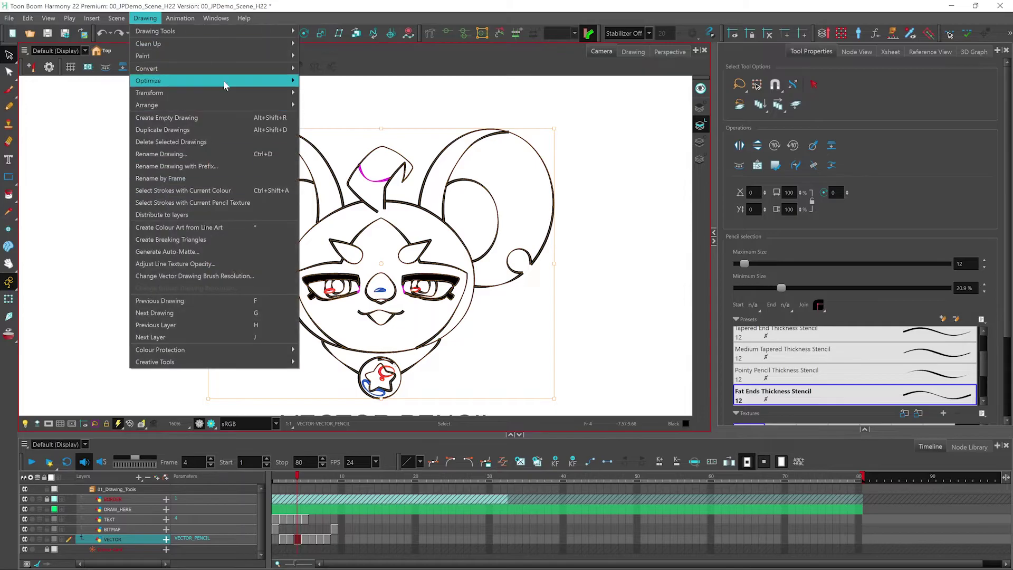
mouse_move(240, 69)
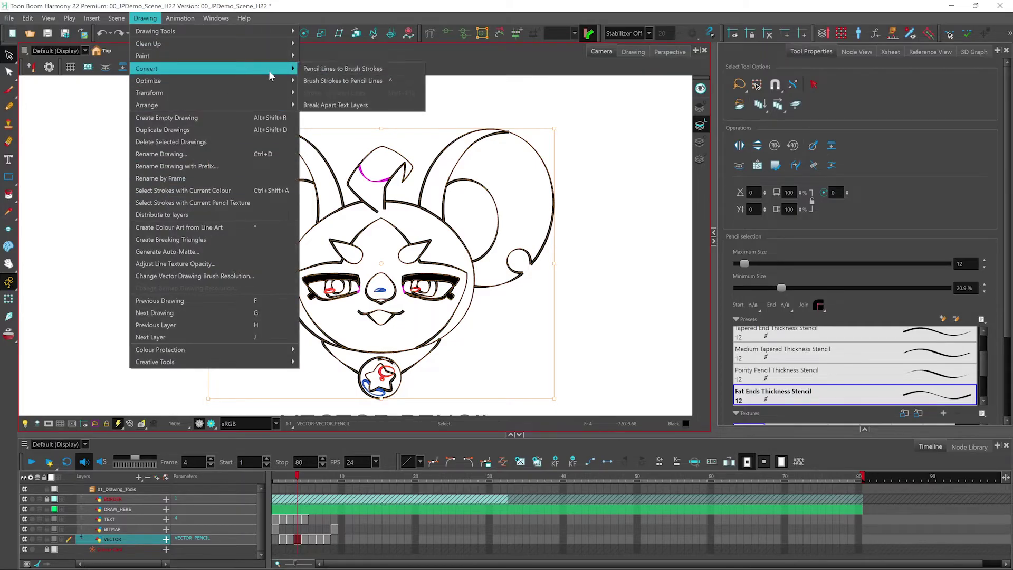
click(343, 69)
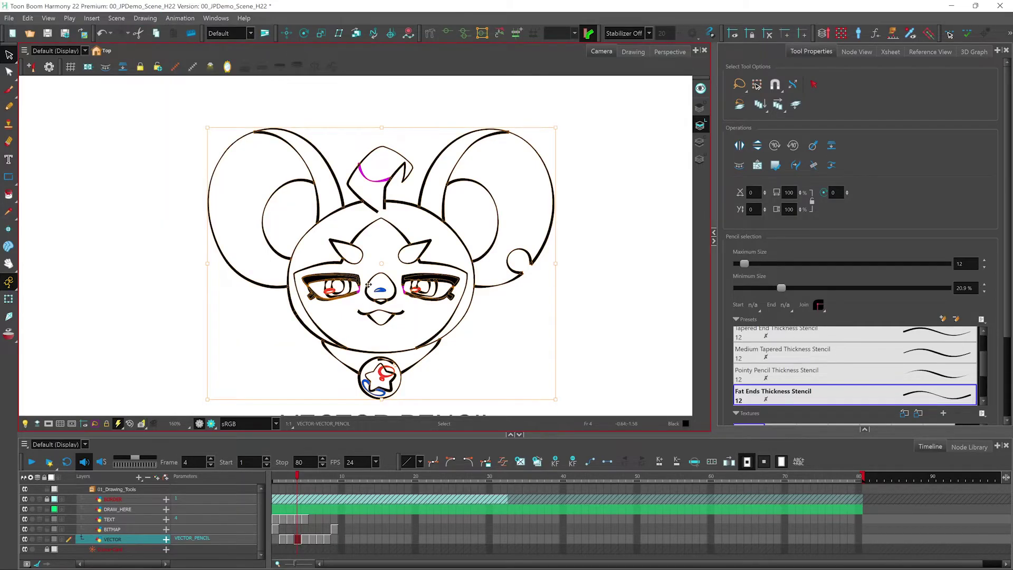
scroll(369, 285, up, 4)
scroll(339, 256, up, 2)
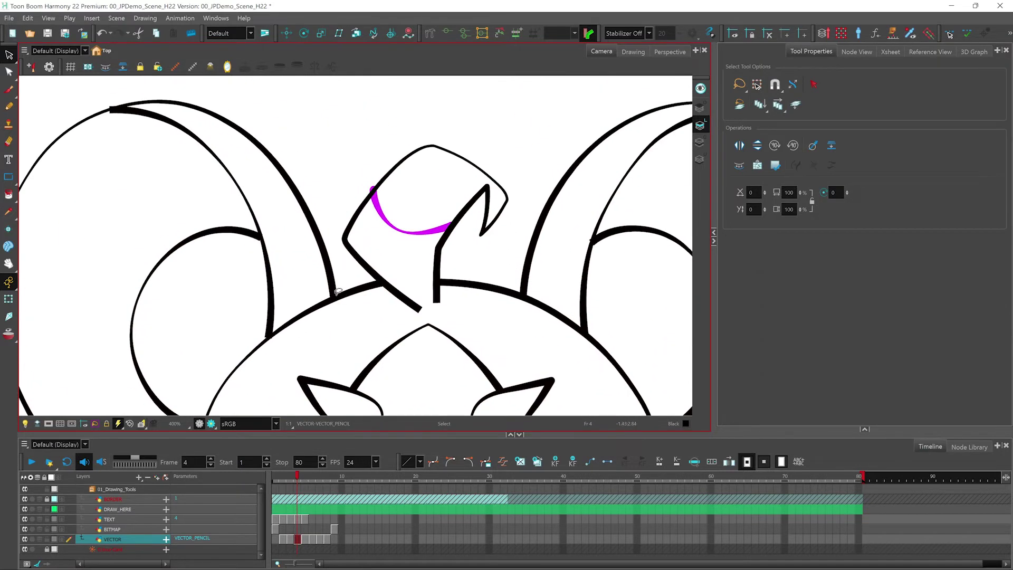
click(9, 71)
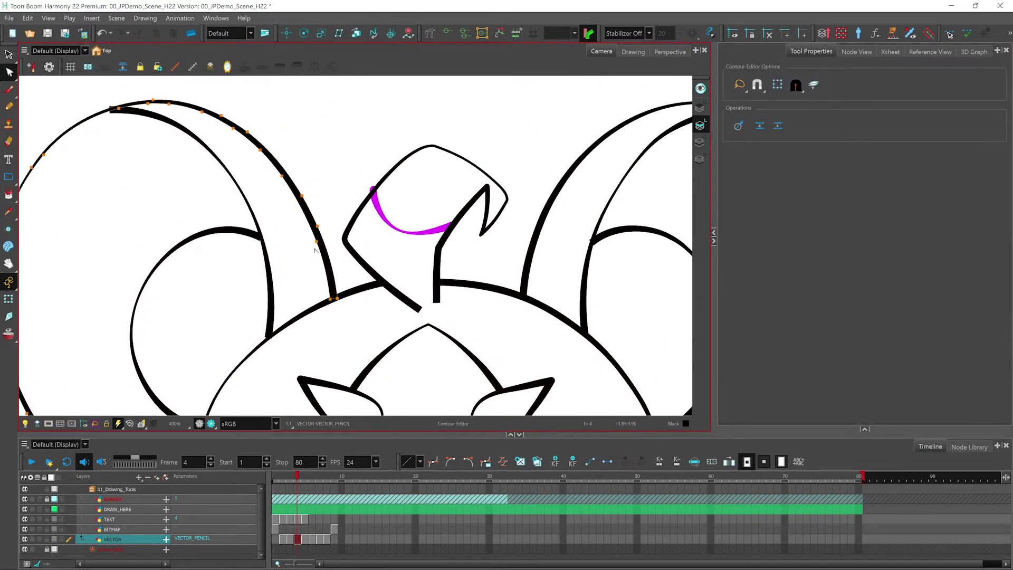
drag(306, 200, 319, 184)
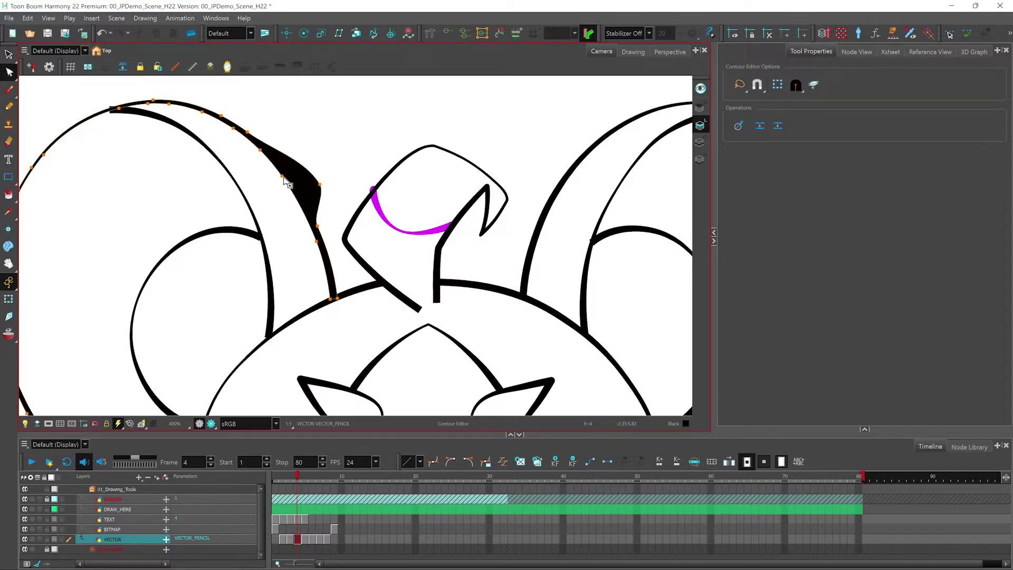
drag(282, 175, 269, 186)
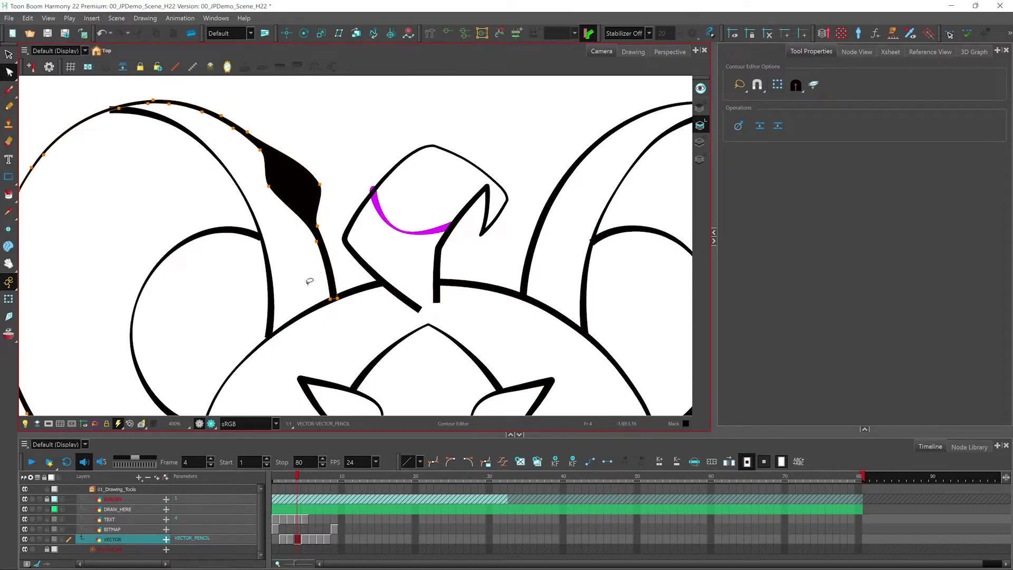
key(ctrl+z)
key(ctrl+z)
key(2)
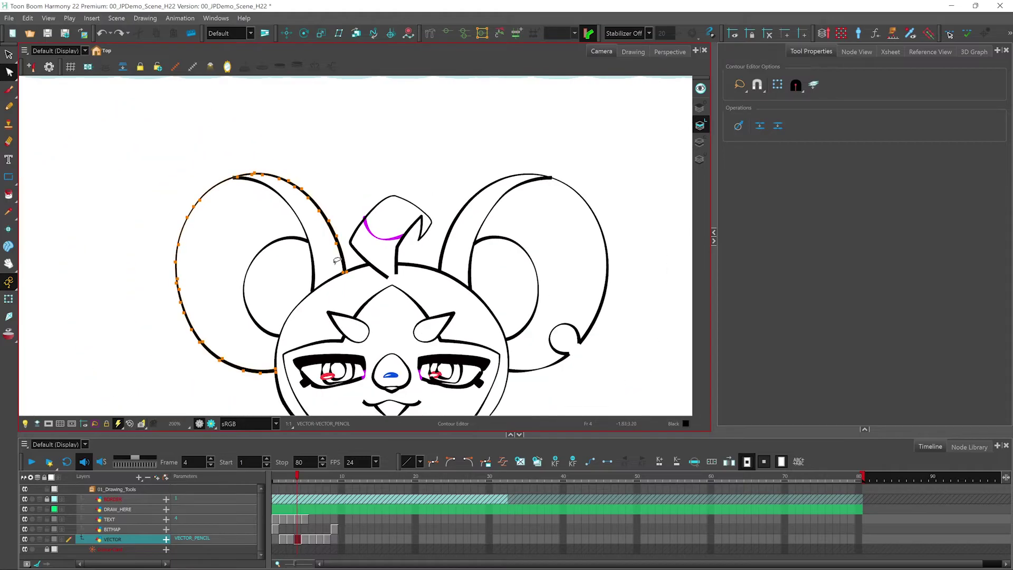
key(shift+m)
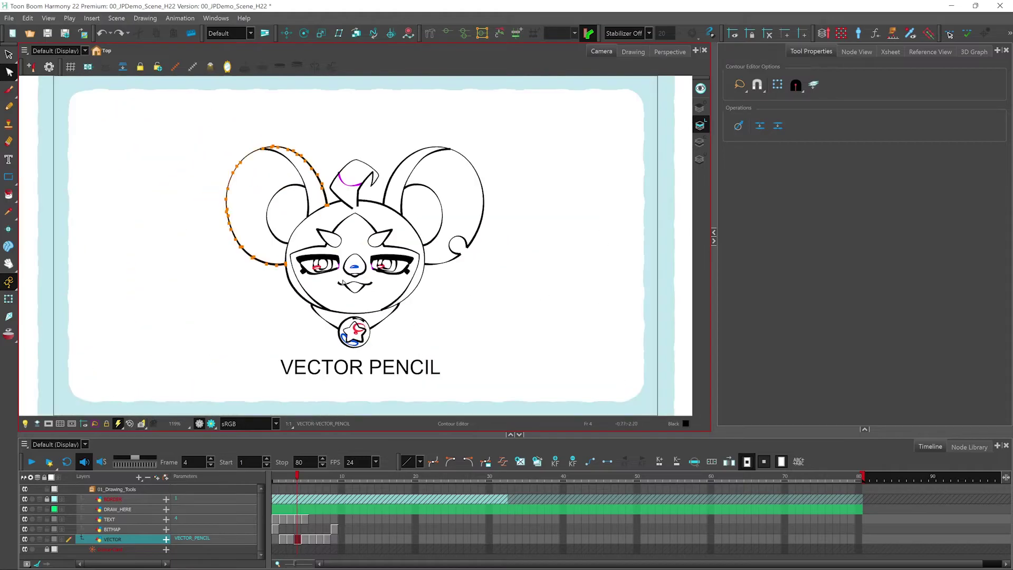
- On frame 5, select all TEXTURED PENCIL lines and convert them to brush strokes
click(305, 539)
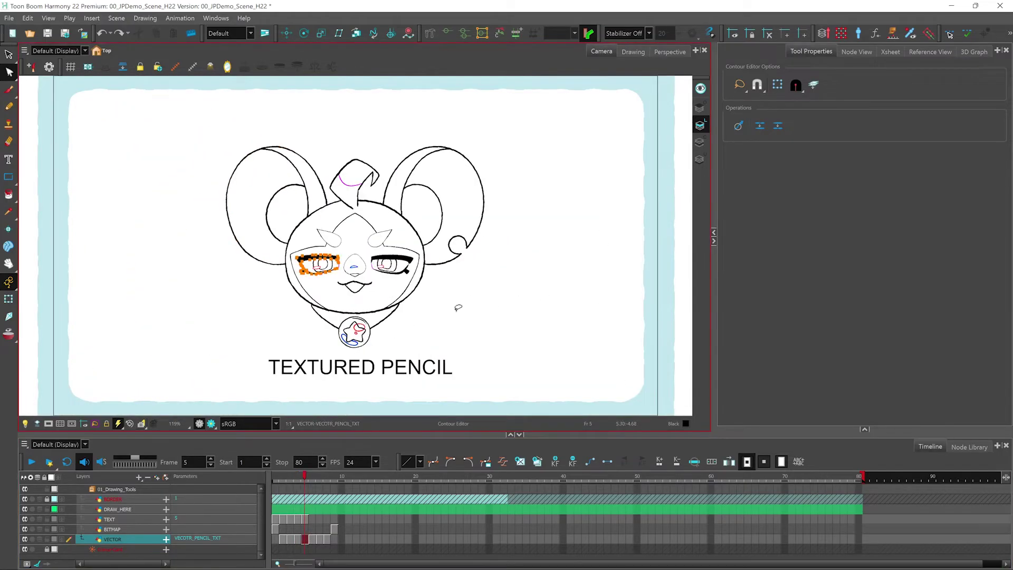
scroll(343, 284, up, 3)
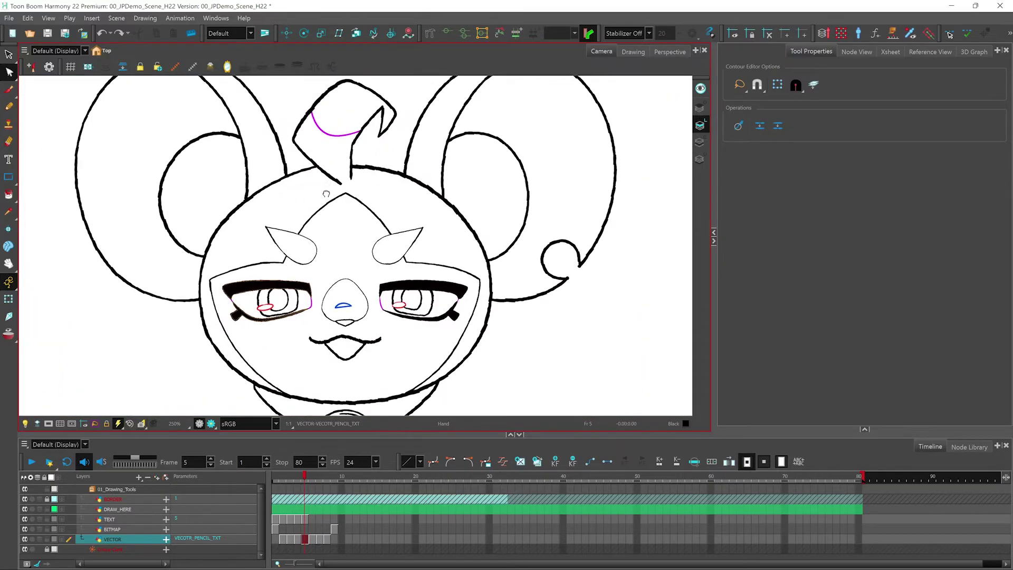
scroll(354, 273, down, 2)
key(ctrl+a)
key(alt+s)
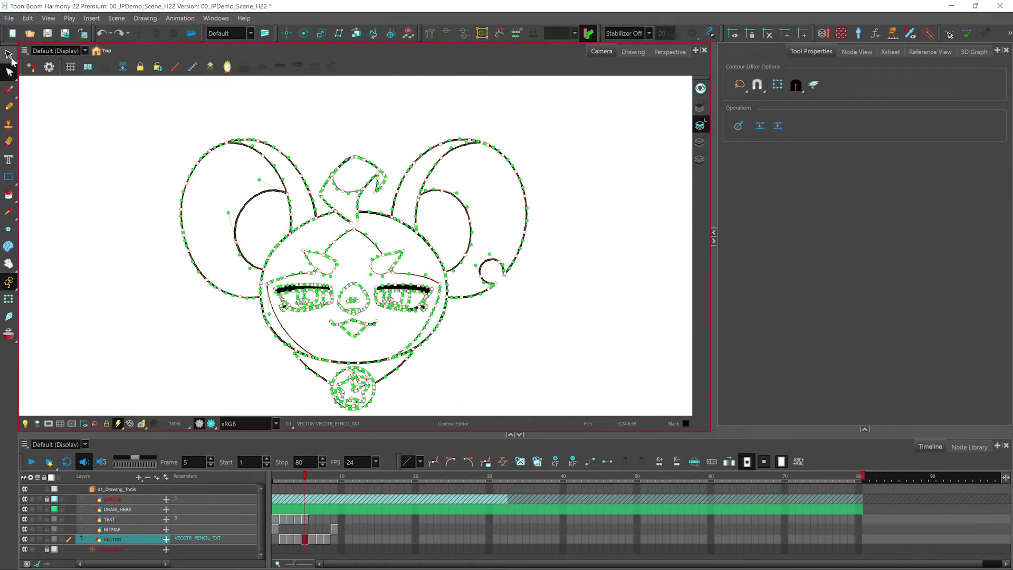
mouse_move(405, 106)
mouse_down()
mouse_move(145, 146)
mouse_move(421, 409)
mouse_move(334, 105)
mouse_up()
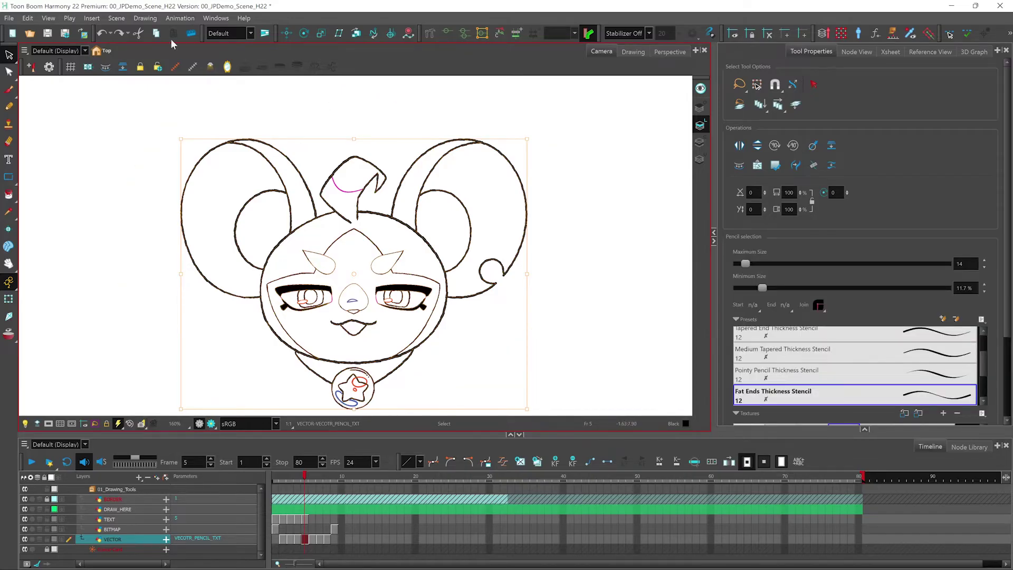
click(145, 18)
mouse_move(296, 70)
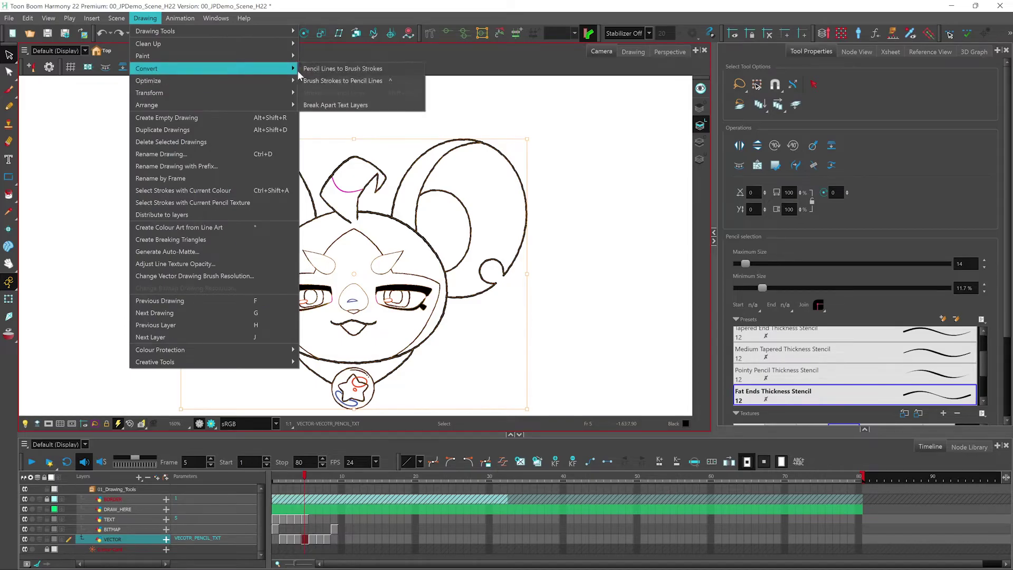
click(327, 73)
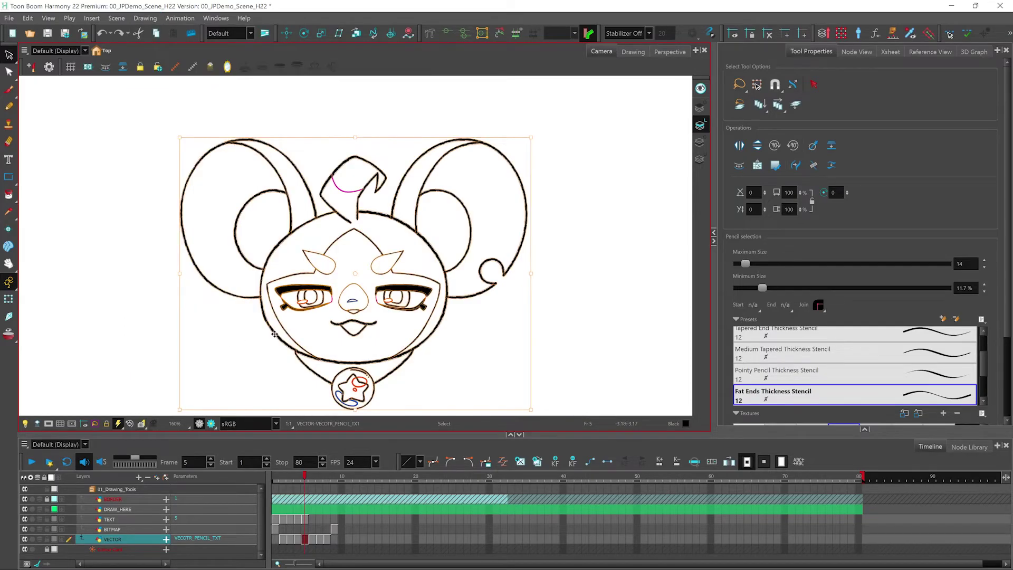
- Pull the left ear's upper arc outward with the Centerline Editor
scroll(279, 254, up, 4)
drag(257, 156, 290, 325)
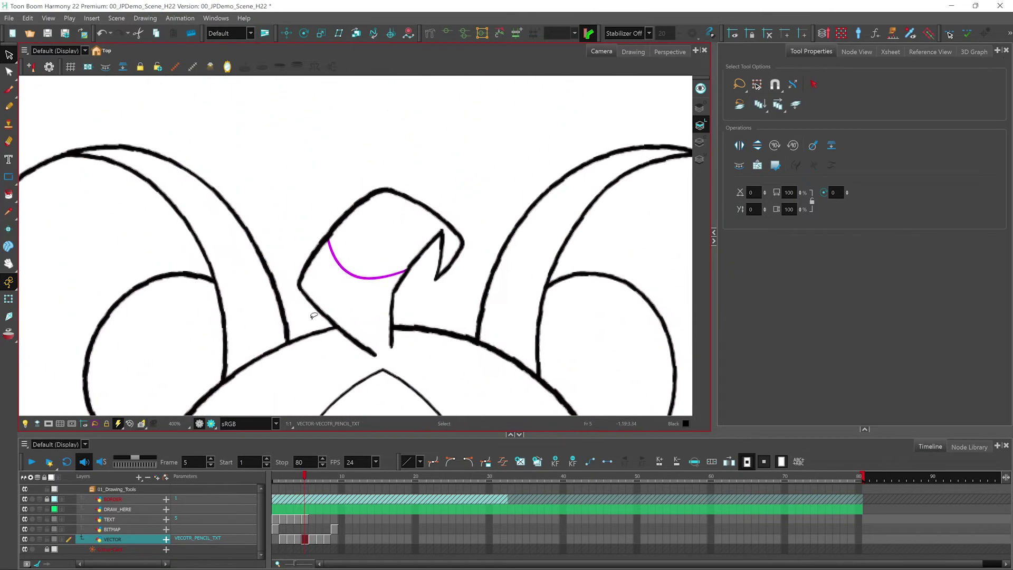
click(10, 73)
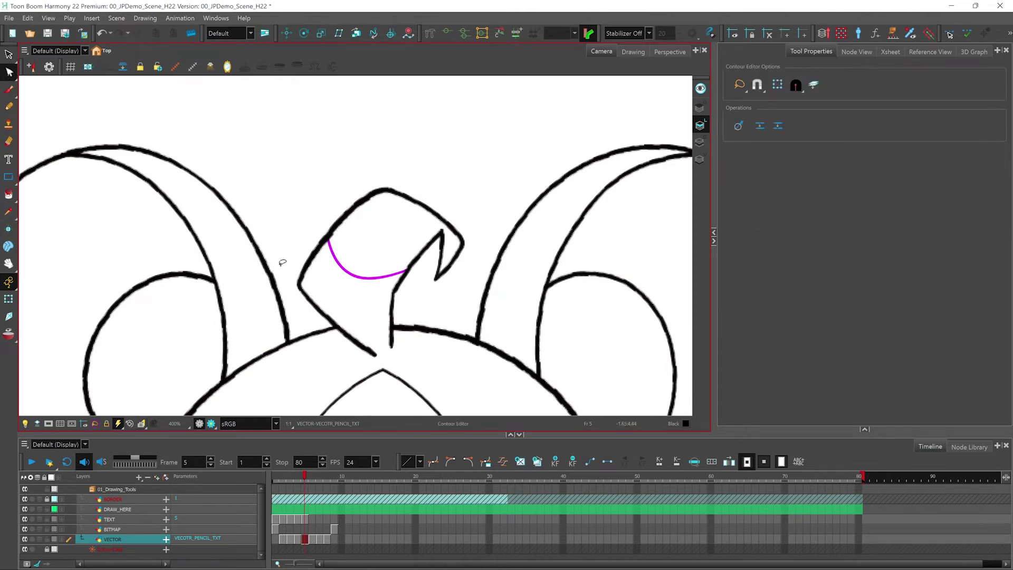
drag(258, 243, 269, 231)
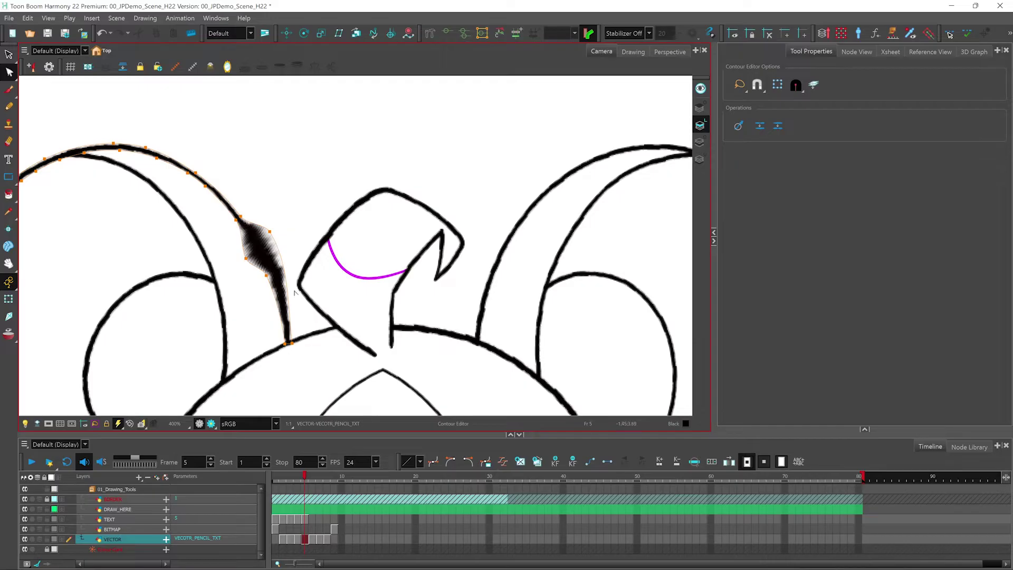
key(ctrl+z)
key(ctrl+z)
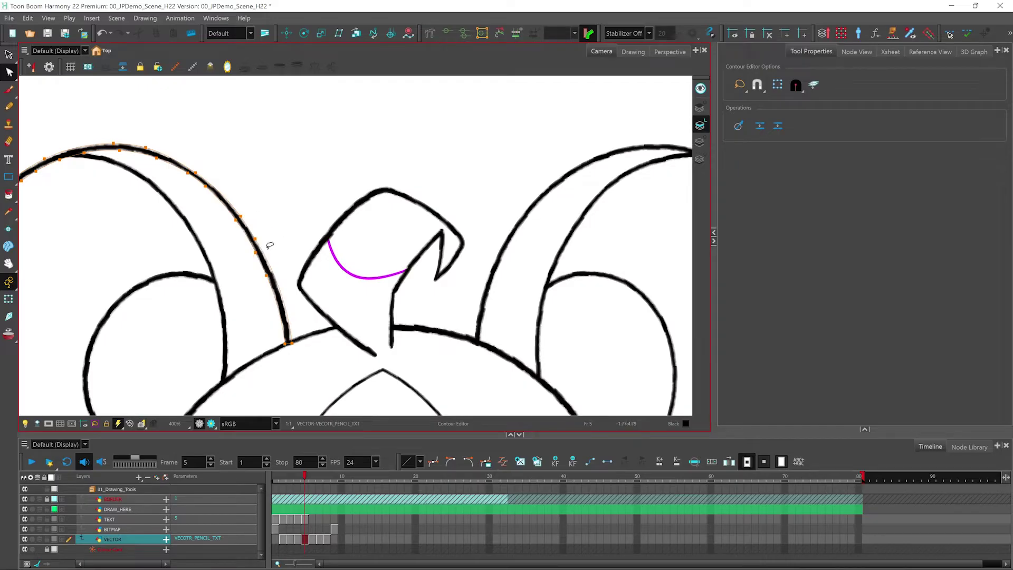
click(10, 72)
click(53, 83)
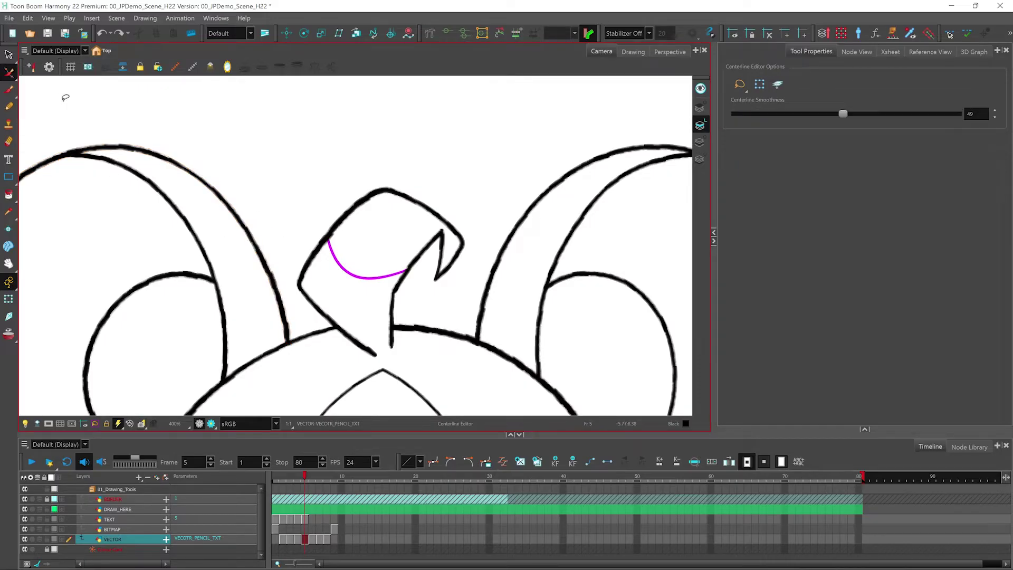
drag(202, 184, 199, 163)
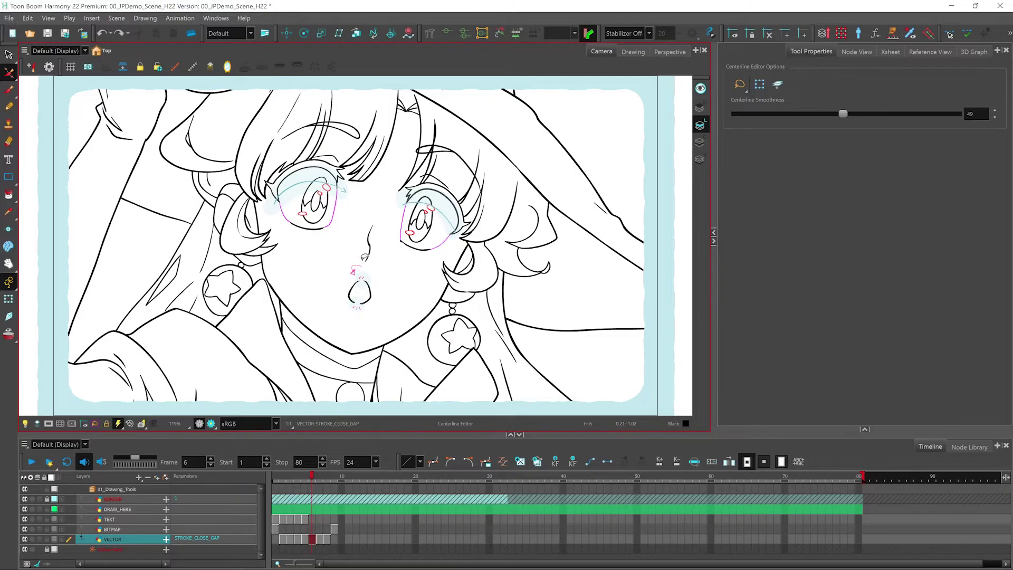
- Enlarge the Camera view over the Timeline and zoom in and out on the character's eyes
drag(429, 433, 430, 489)
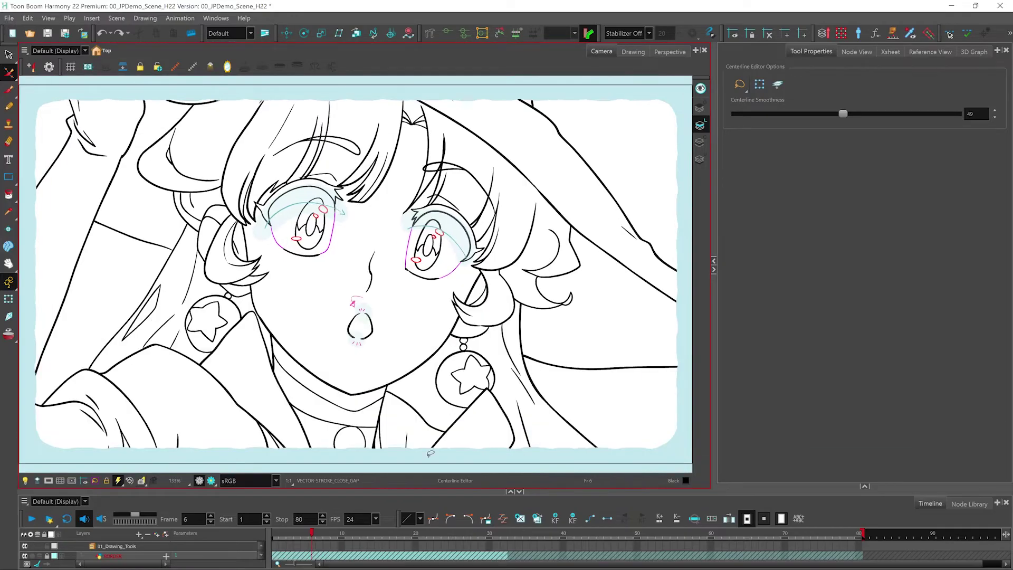
scroll(349, 326, up, 4)
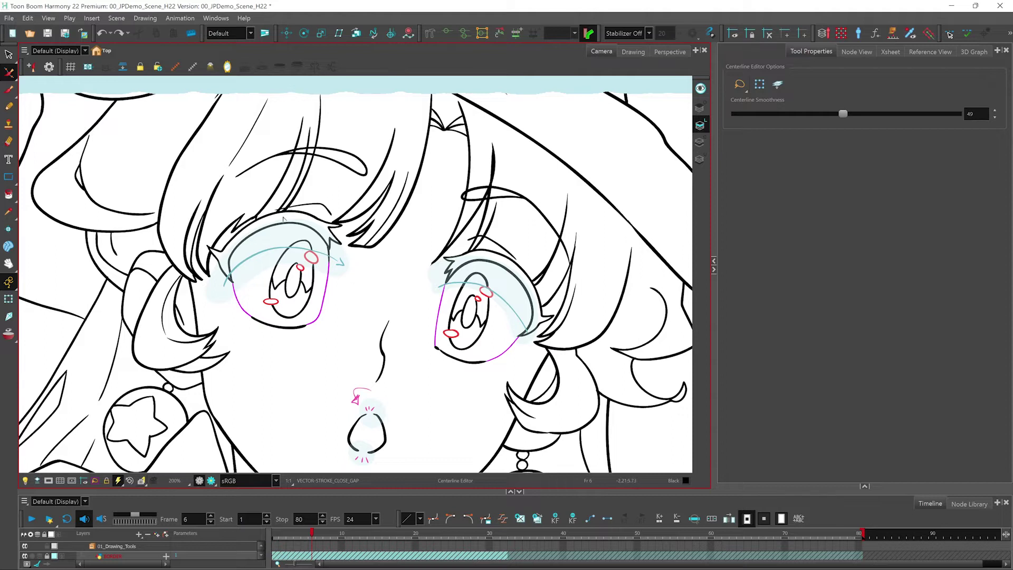
scroll(291, 252, up, 3)
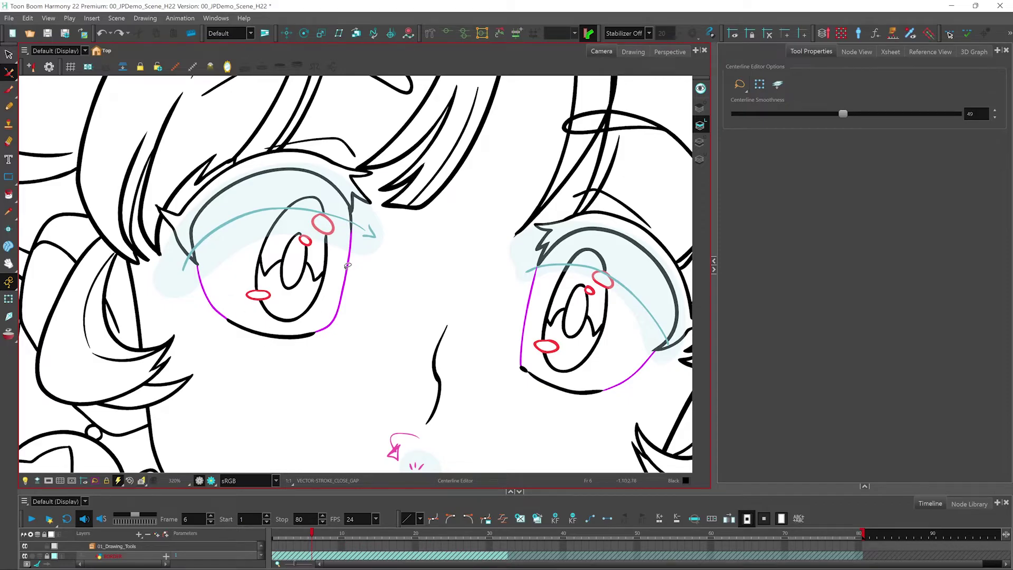
scroll(347, 266, down, 3)
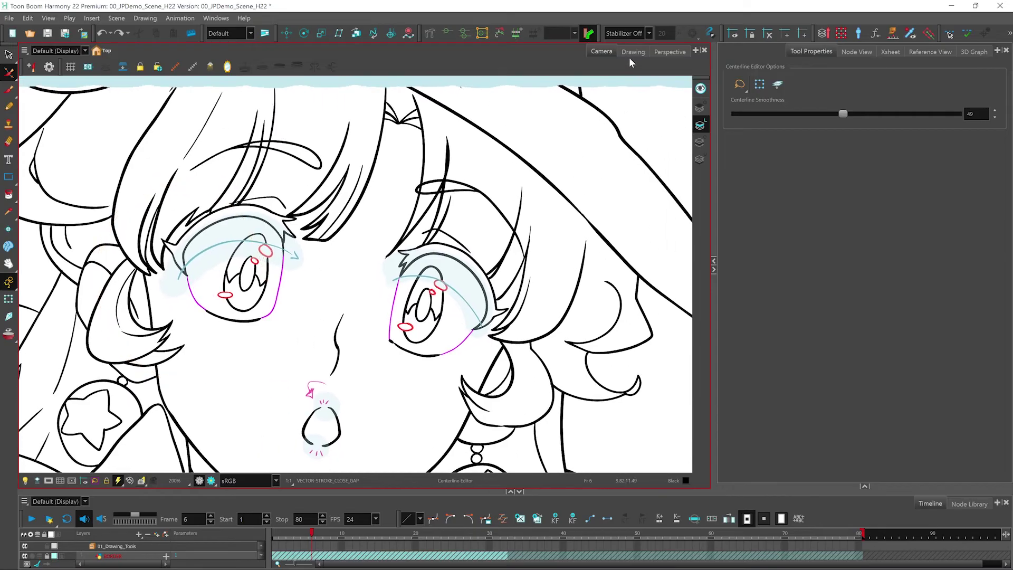
- Show the face alone in the Drawing view, with the eye and nose guides overlaid via Light Table
click(633, 53)
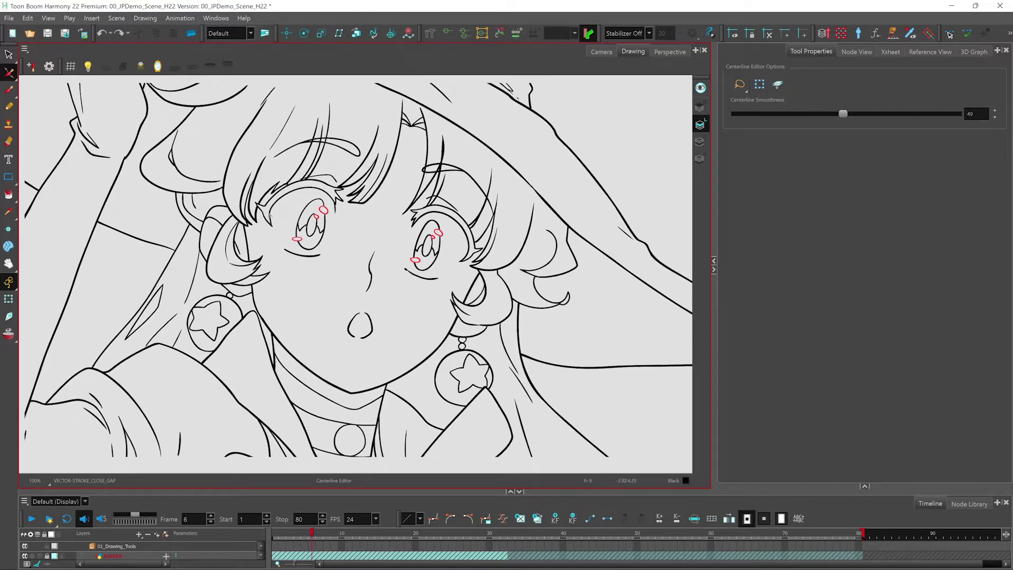
click(698, 108)
click(701, 89)
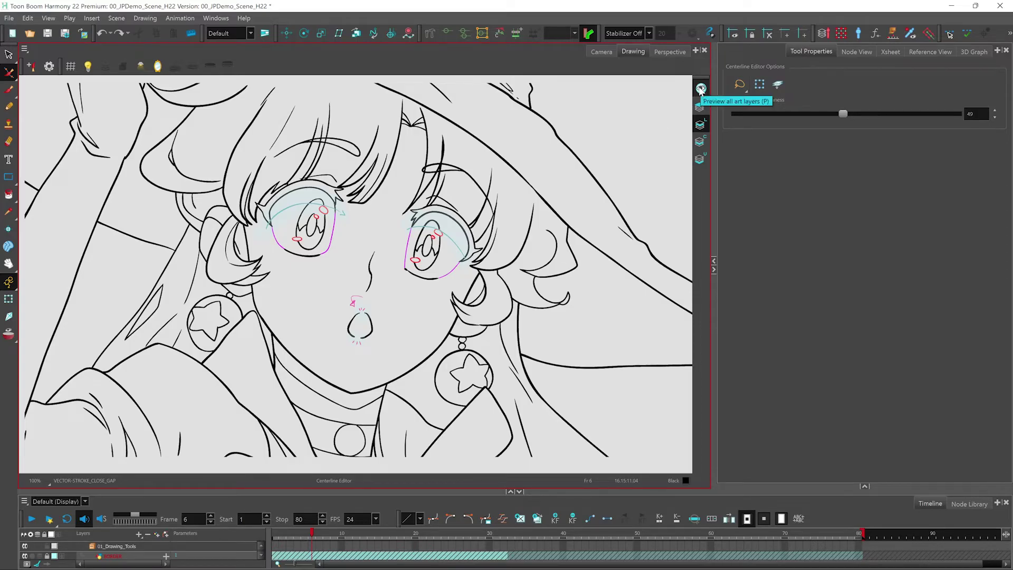
click(10, 196)
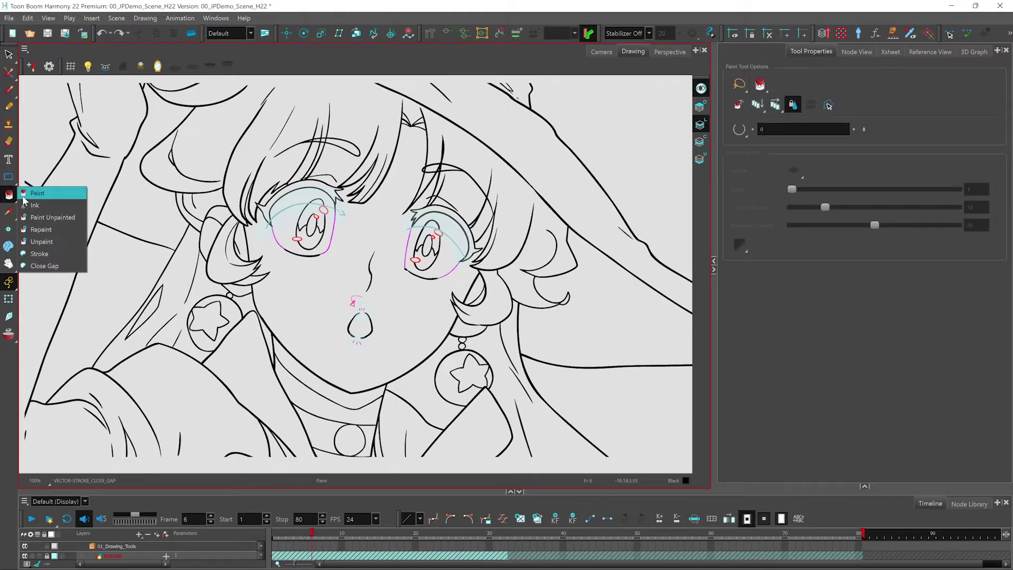
- Draw an invisible stroke over the eyes and dismiss the hidden-stroke warning permanently
click(50, 252)
scroll(354, 277, up, 6)
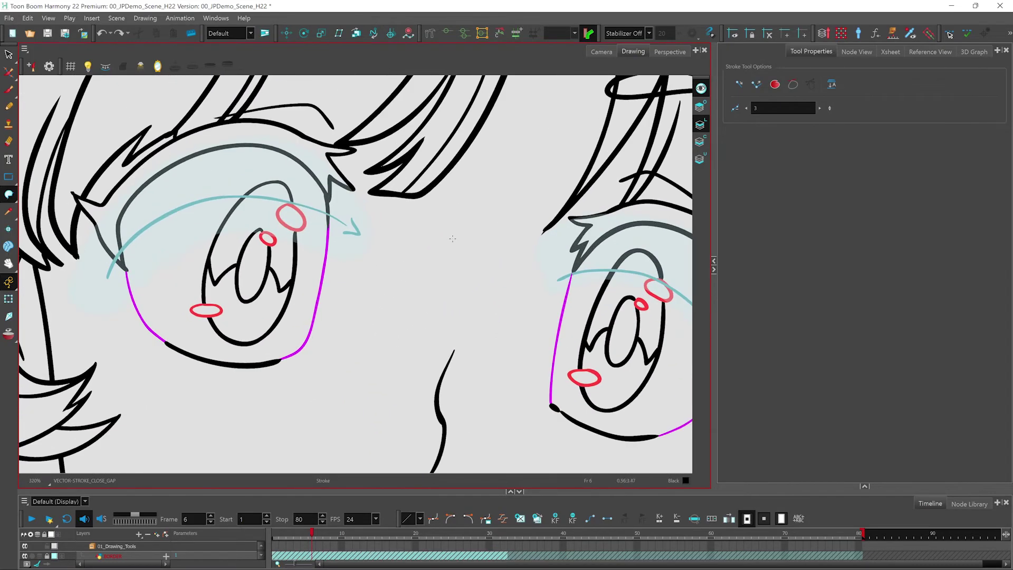
click(699, 127)
drag(168, 343, 220, 403)
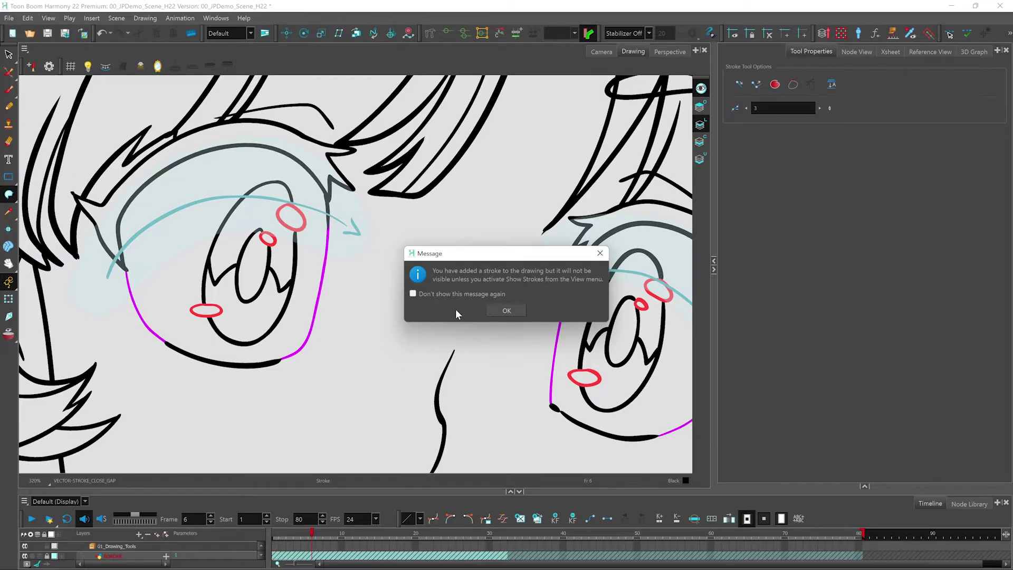
click(512, 310)
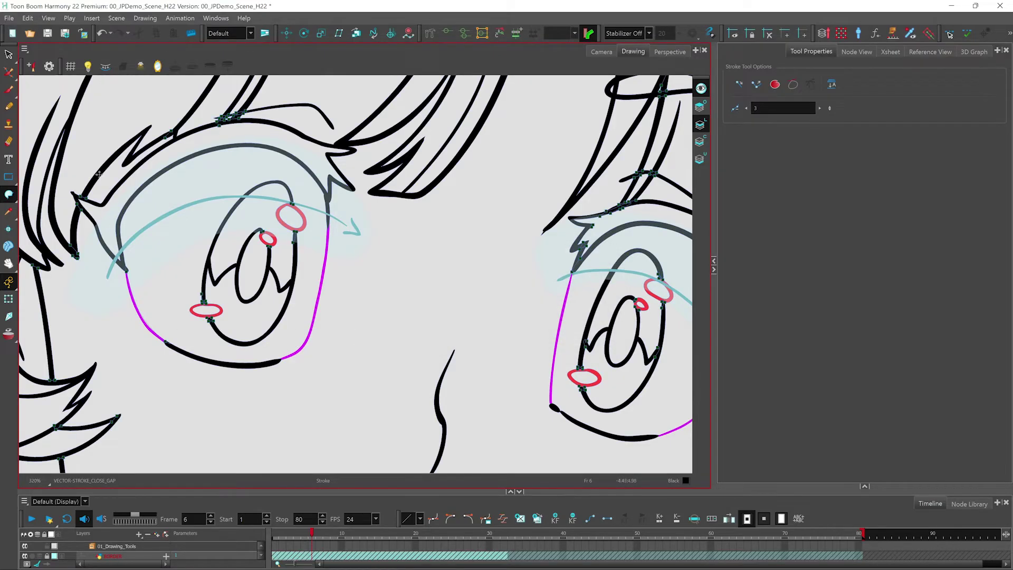
- Turn on View > Show > Show Strokes to display the invisible strokes
click(48, 18)
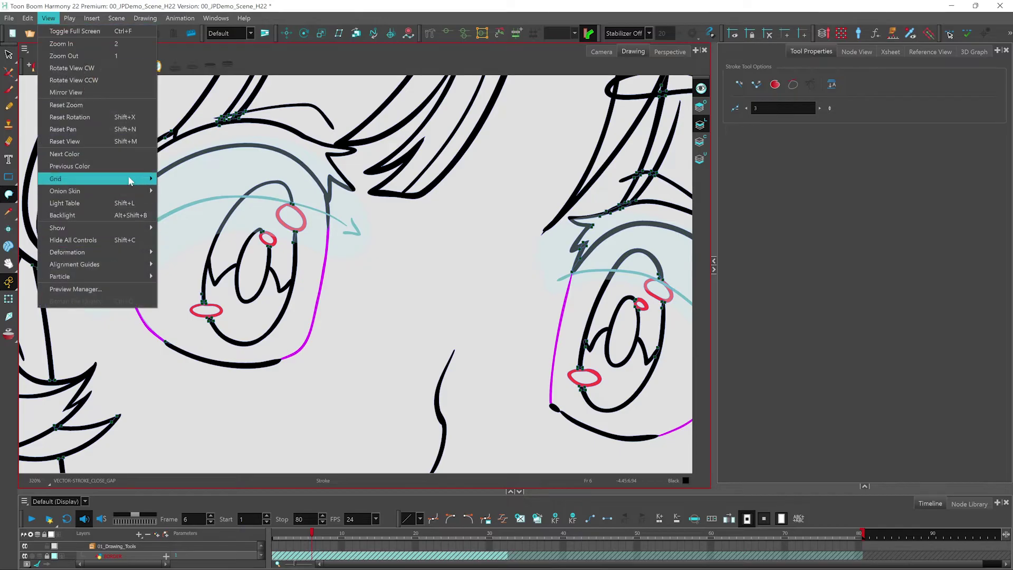
mouse_move(142, 232)
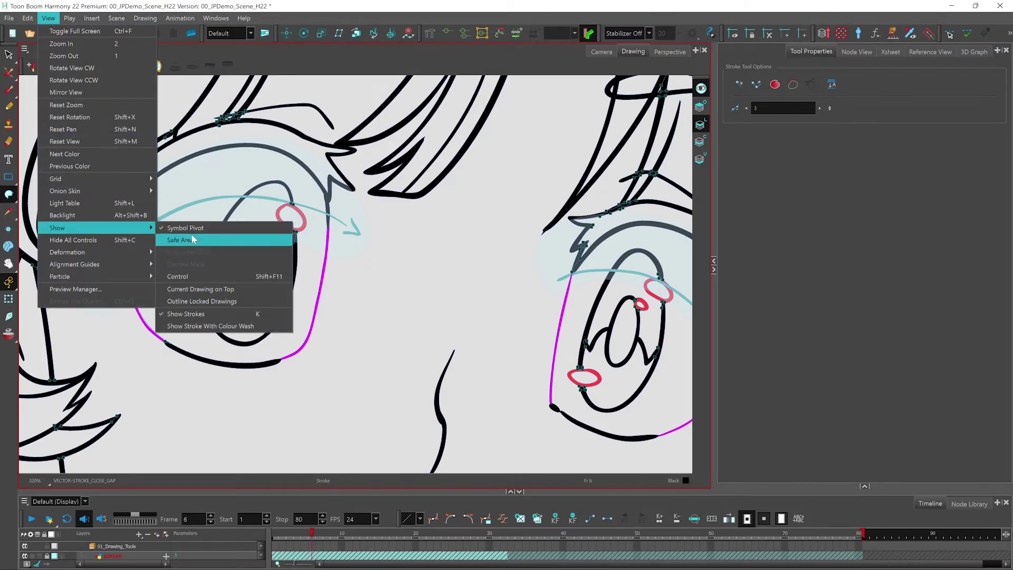
click(209, 313)
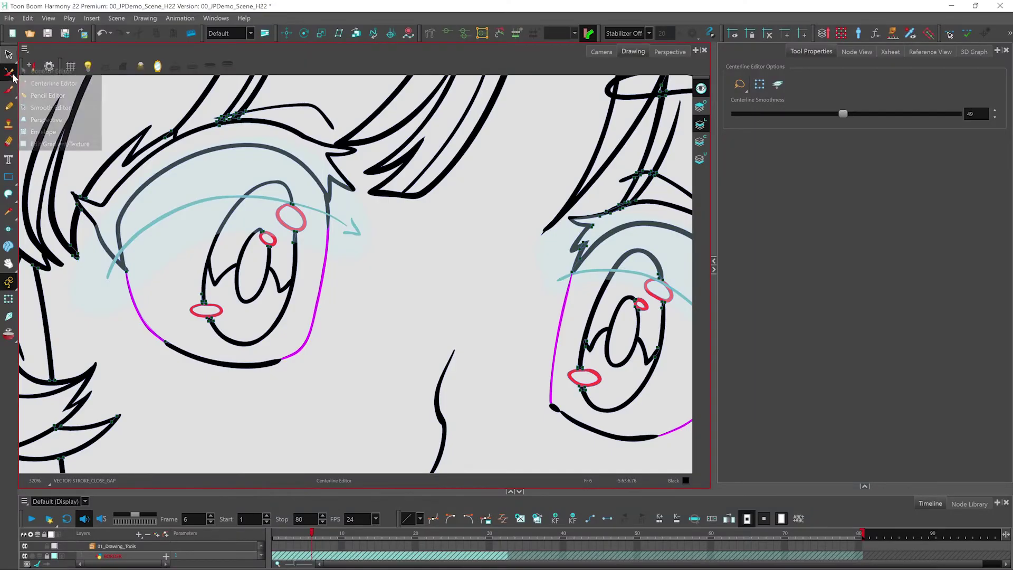
- Zoom to the left eye and trim and reshape points on the magenta eye stroke with the Contour Editor
click(34, 72)
key(2)
drag(113, 335, 181, 305)
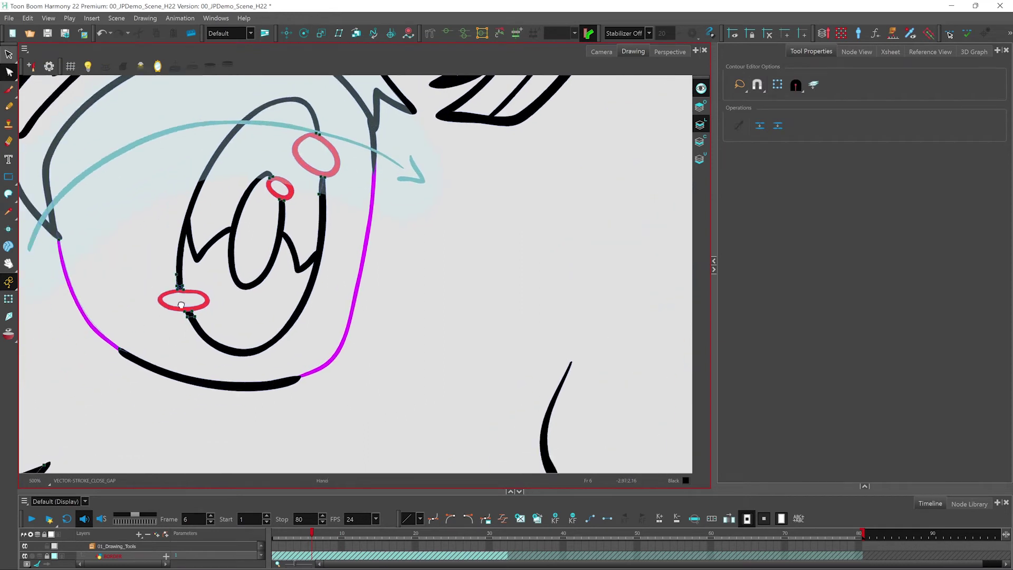
click(236, 291)
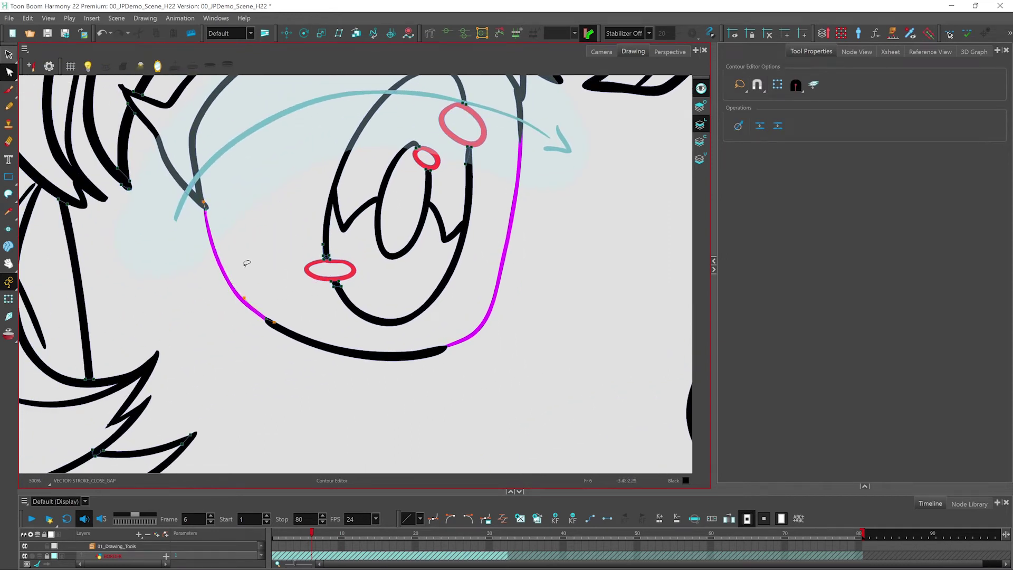
drag(252, 278, 211, 345)
key(Delete)
drag(266, 320, 219, 302)
click(212, 243)
- Drag the magenta curve's handles to smooth its upper, lower and right bends, then zoom out
click(9, 193)
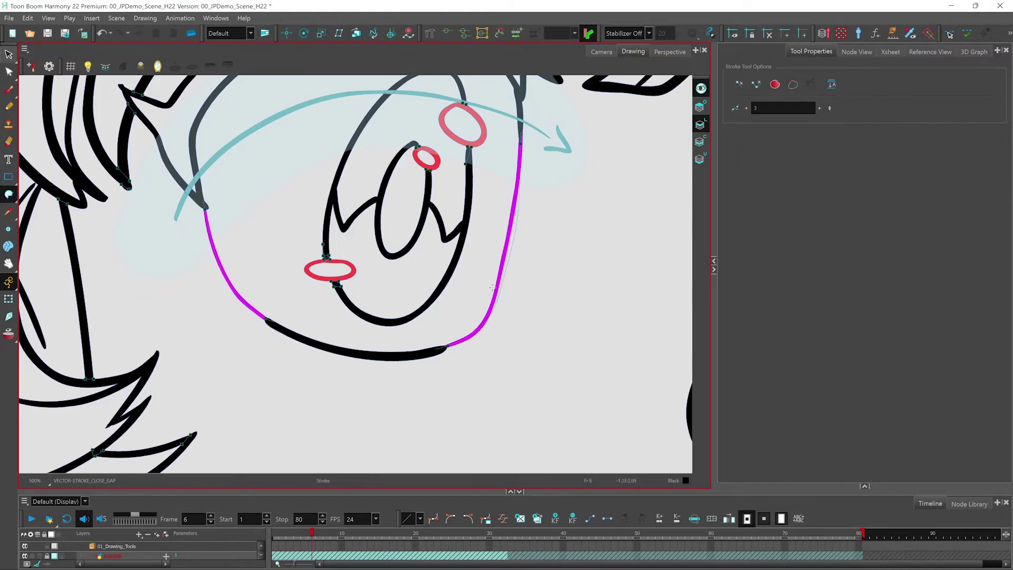
key(alt+q)
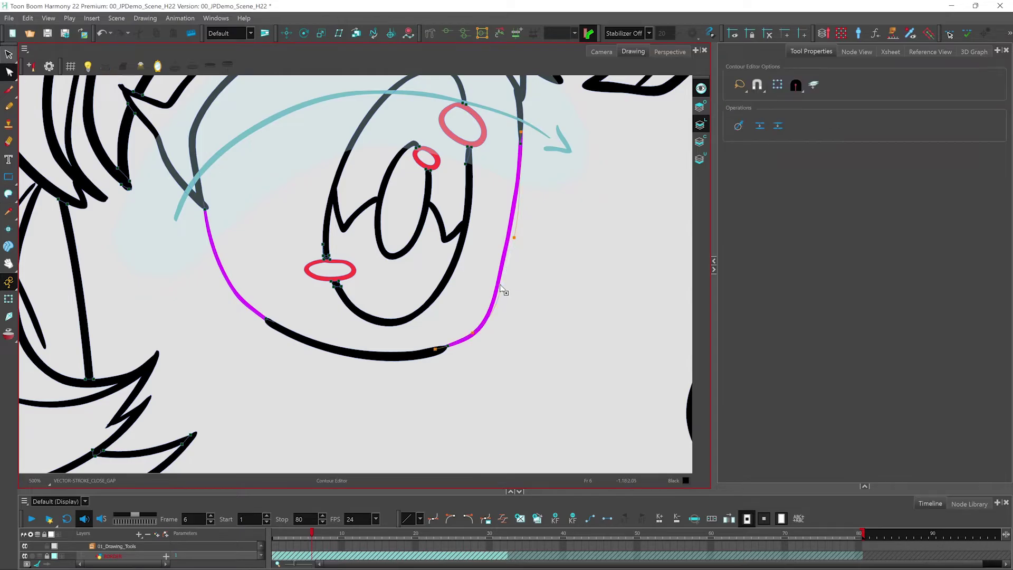
drag(510, 259, 510, 300)
click(514, 296)
drag(478, 327, 470, 341)
drag(503, 299, 504, 287)
key(1)
key(1)
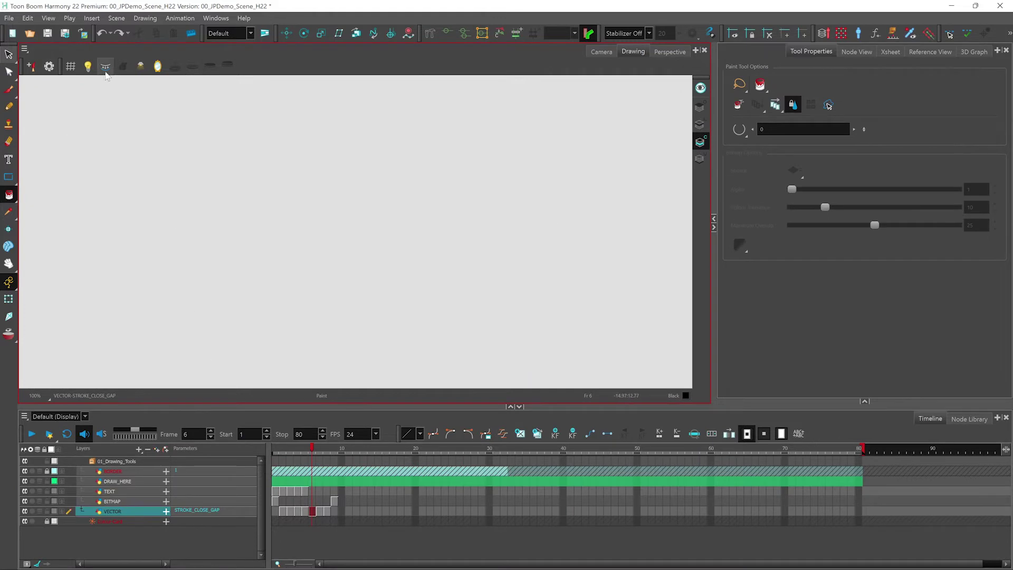
- Turn on Show Strokes in the Drawing view toolbar and zoom in on the eye
click(106, 67)
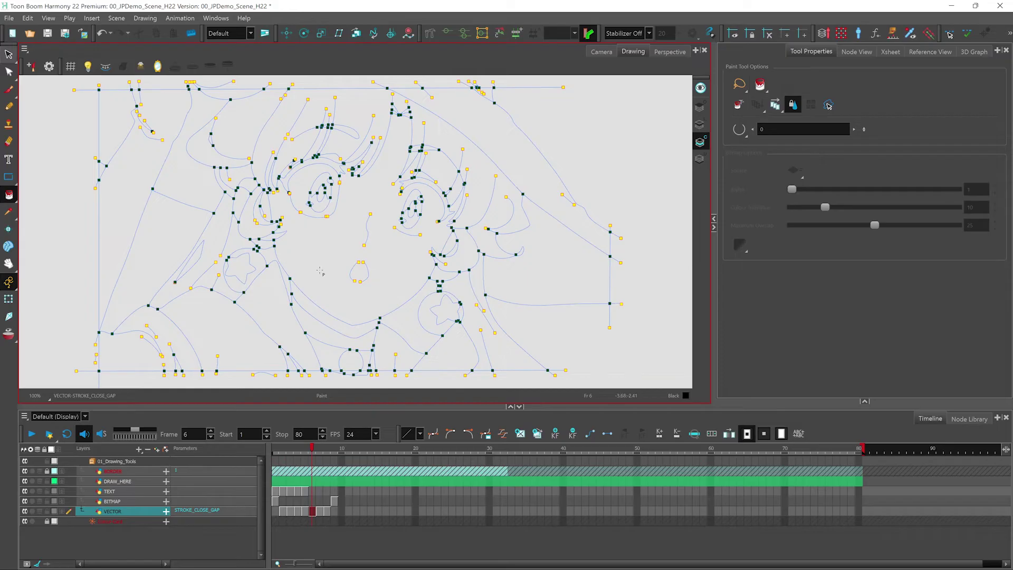
scroll(306, 297, up, 3)
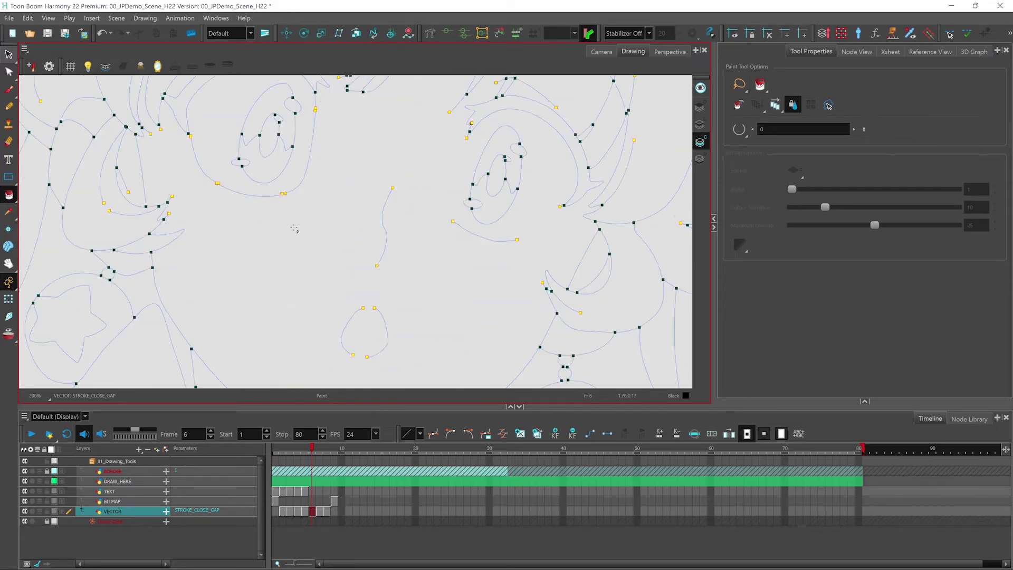
scroll(248, 237, up, 2)
- Set the Contour Editor's editing mode and select the lower curve under the eye
scroll(246, 299, up, 2)
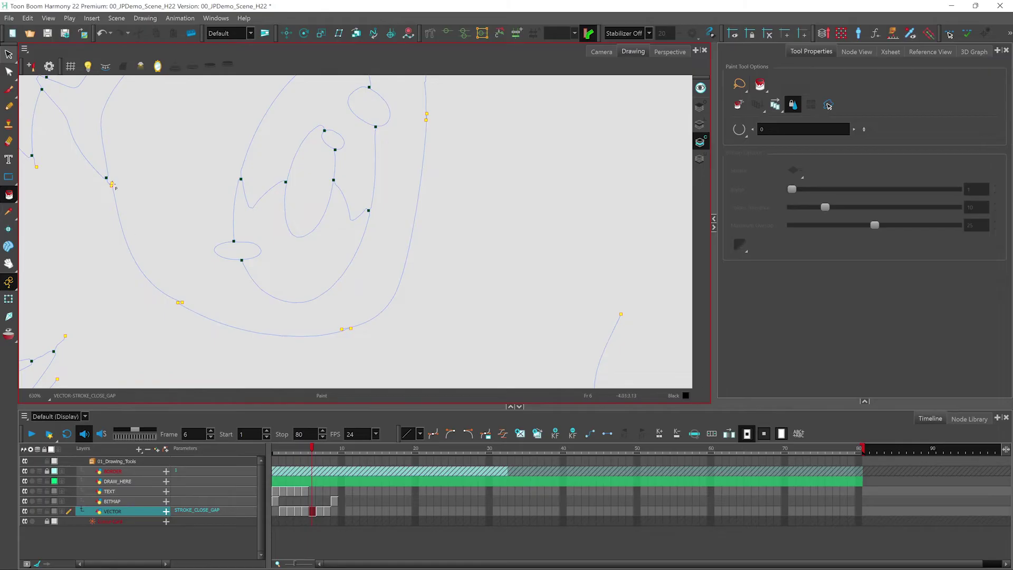
click(9, 72)
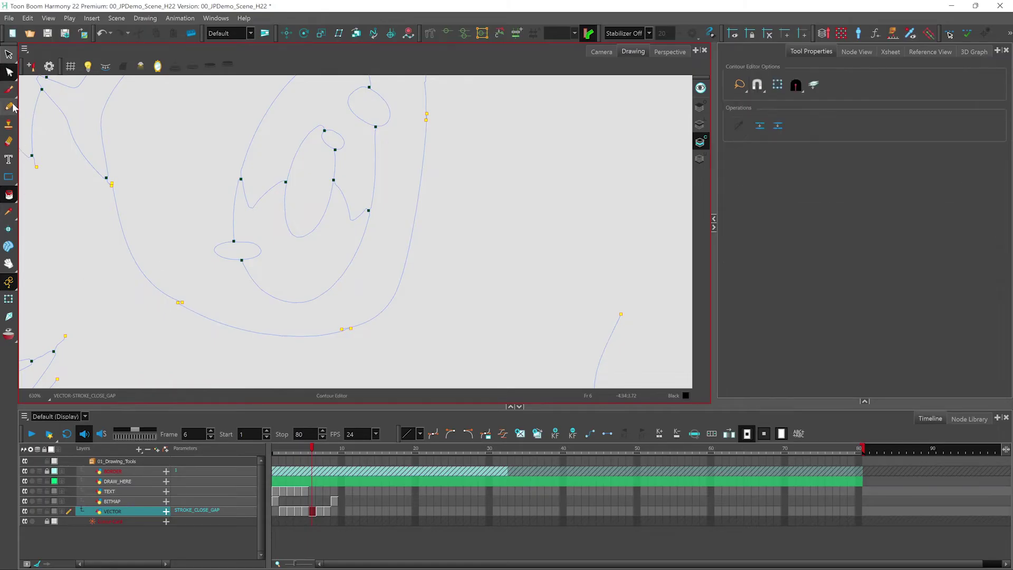
click(758, 85)
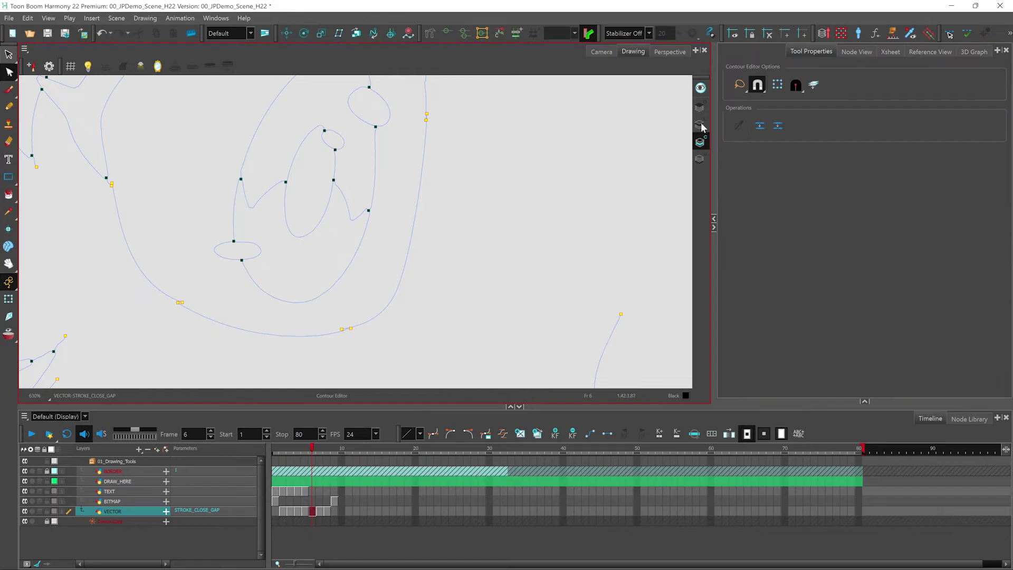
click(112, 185)
click(186, 308)
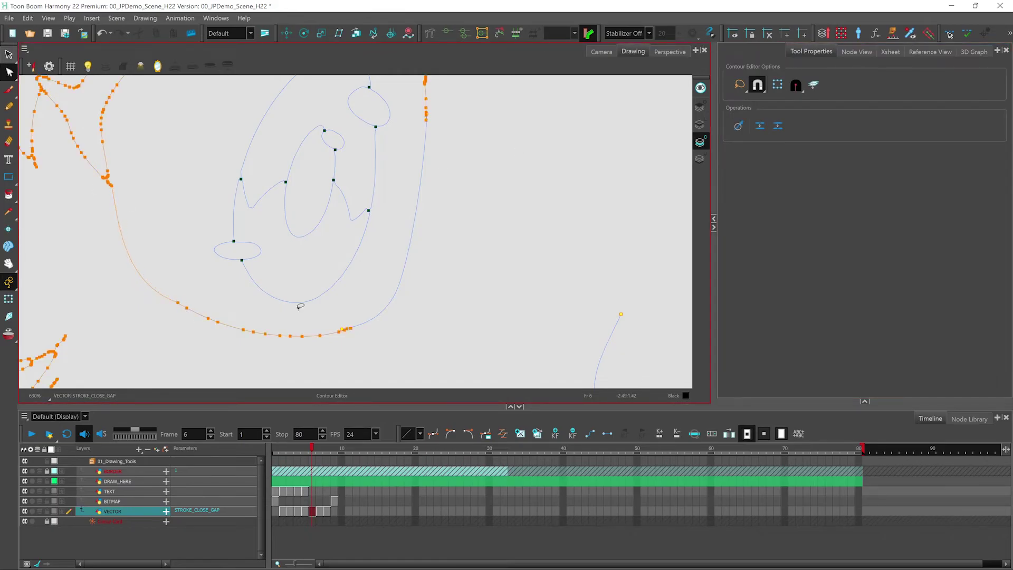
click(344, 333)
- Drag the lower curve's handle near its right end to adjust the bend, then deselect
click(345, 332)
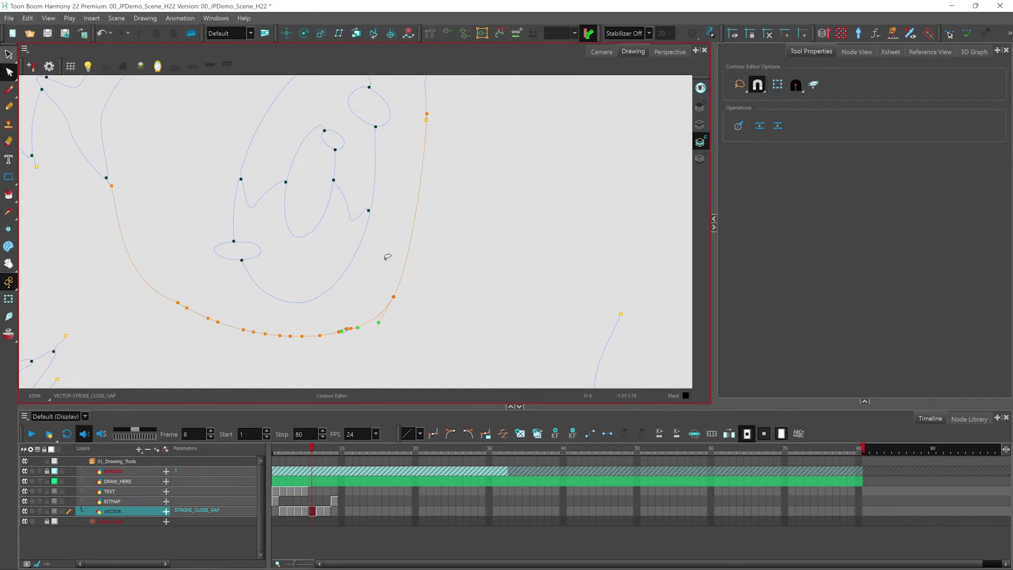
shift+click(428, 120)
drag(427, 120, 427, 123)
shift+click(428, 122)
click(442, 255)
click(427, 120)
shift+click(428, 125)
click(447, 224)
- Fill the area around the eye's inner loop with WITCH palette's F_star_HL and show the line art
click(8, 194)
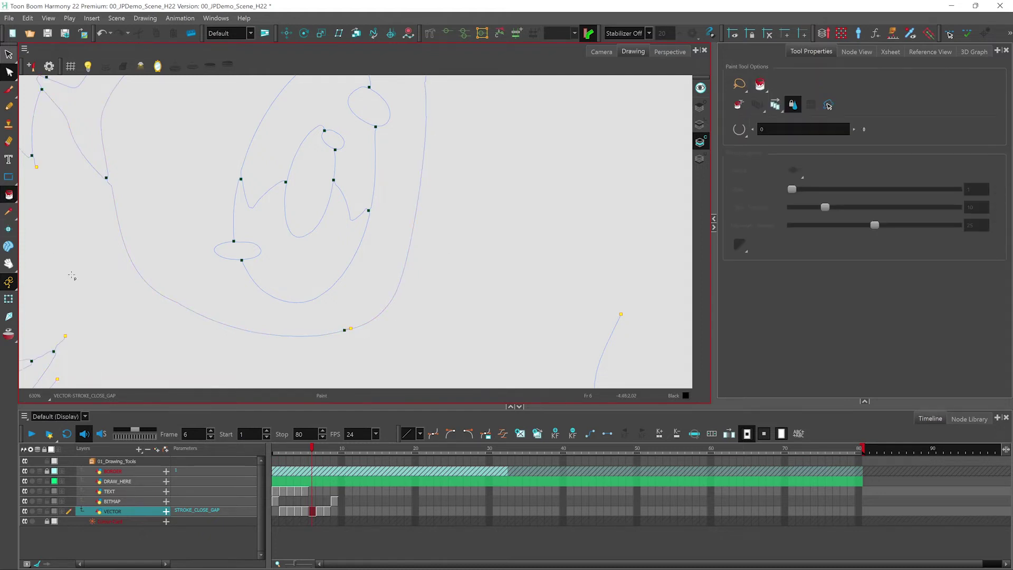
click(864, 401)
click(811, 237)
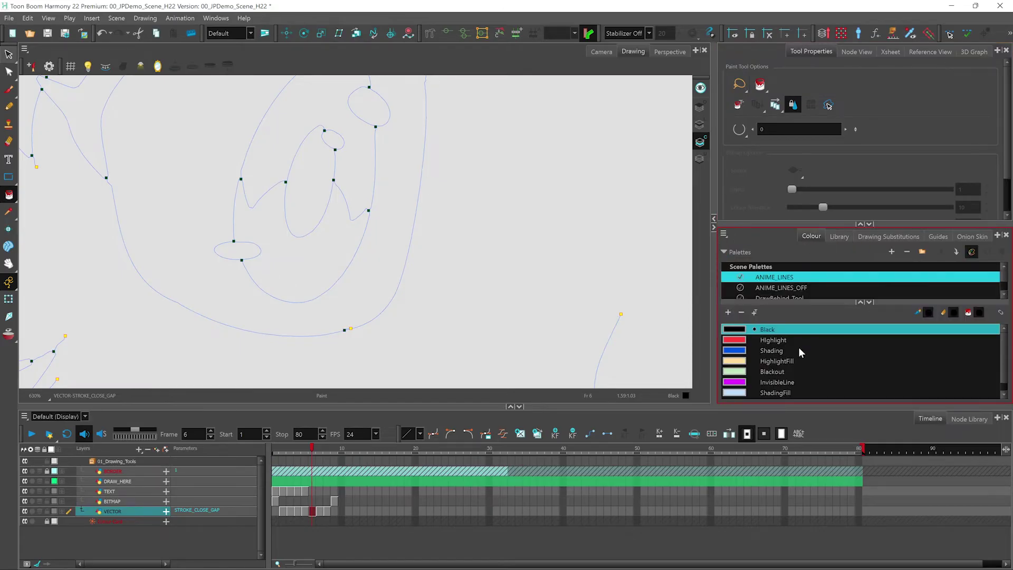
scroll(763, 290, down, 3)
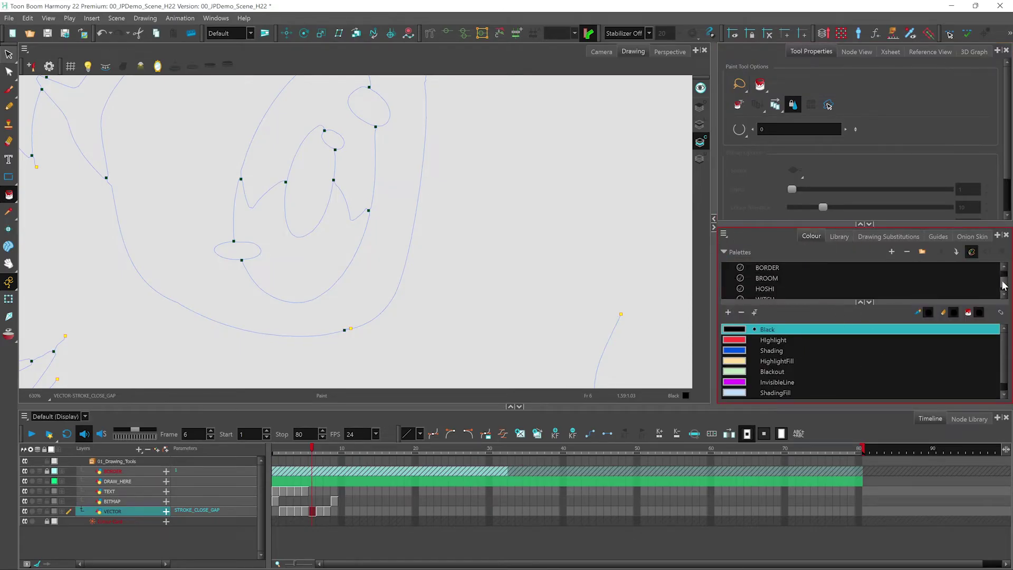
click(763, 290)
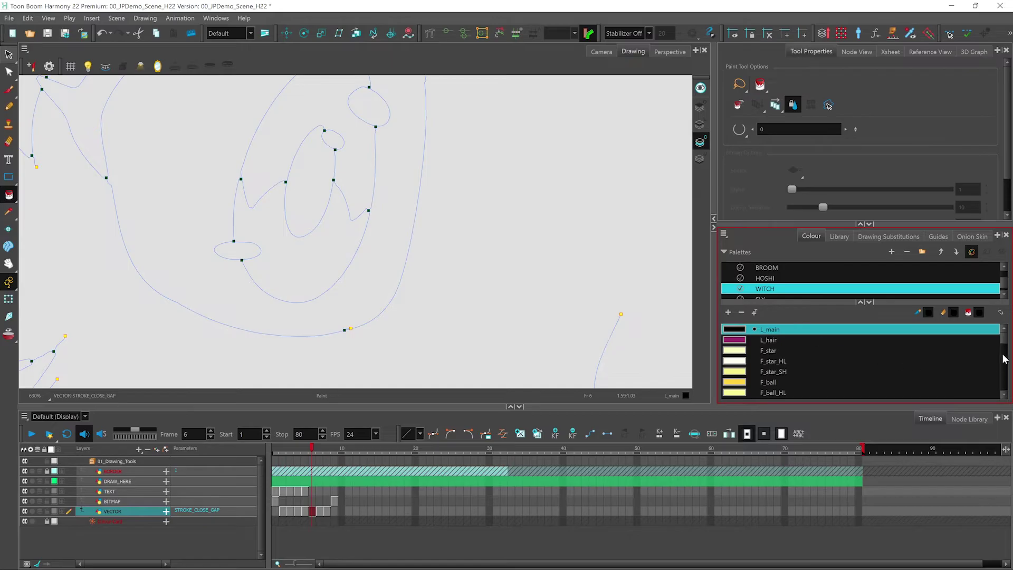
scroll(1003, 359, down, 2)
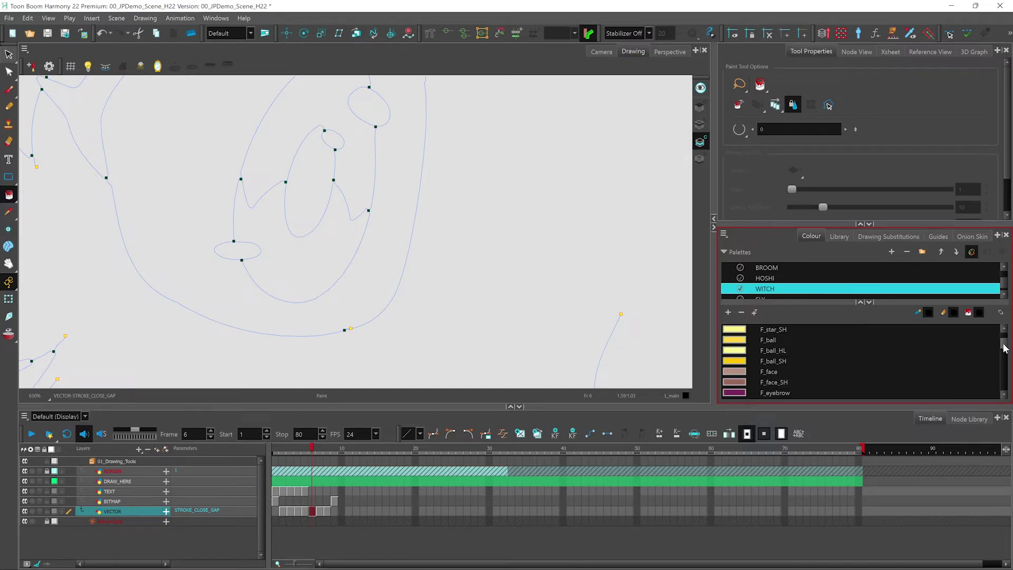
scroll(1004, 348, up, 1)
click(774, 339)
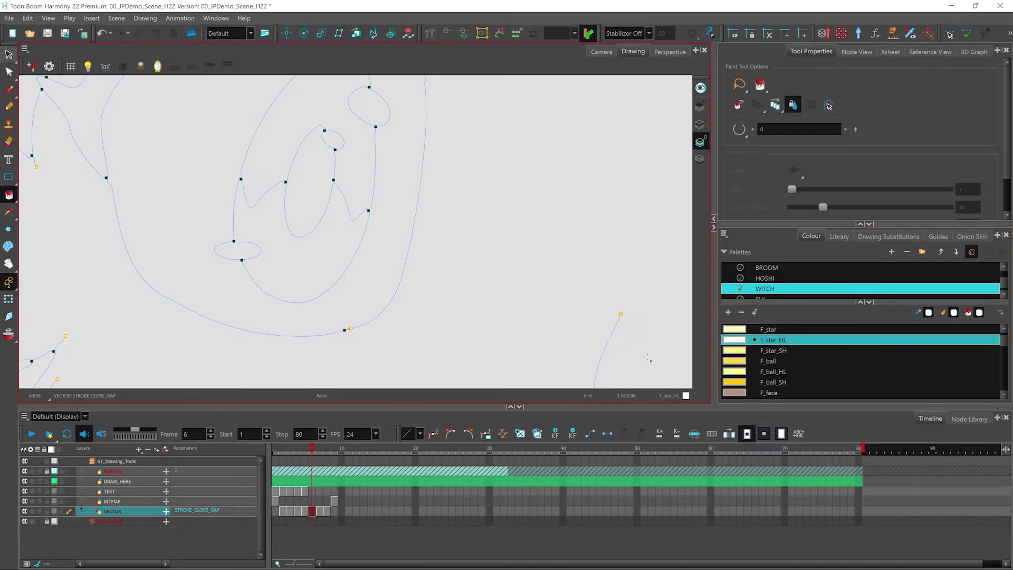
click(257, 200)
scroll(282, 334, down, 4)
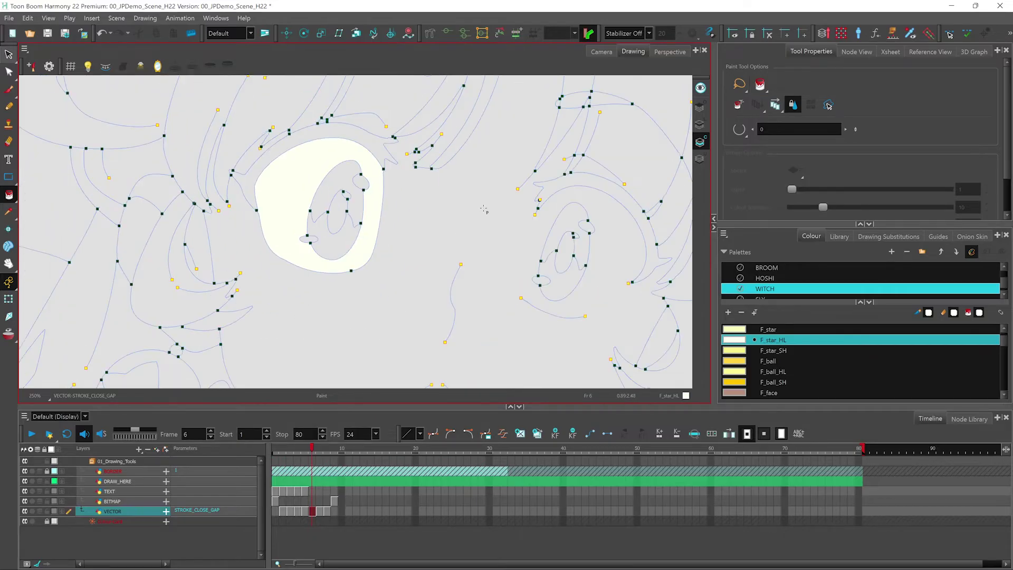
click(700, 88)
scroll(378, 292, down, 1)
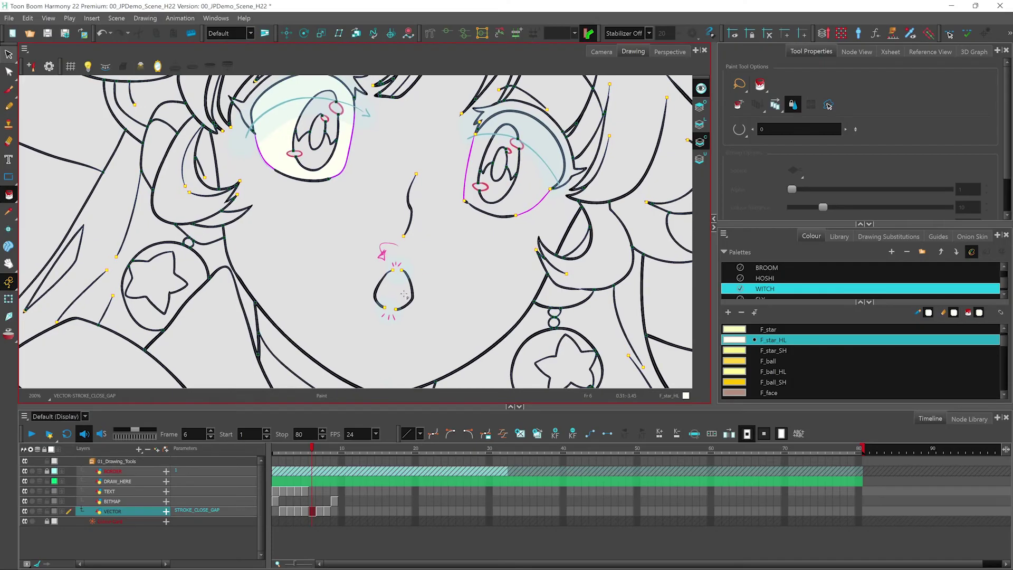
- Close the gaps at the top and bottom of the mouth with Close Gap
scroll(404, 293, up, 3)
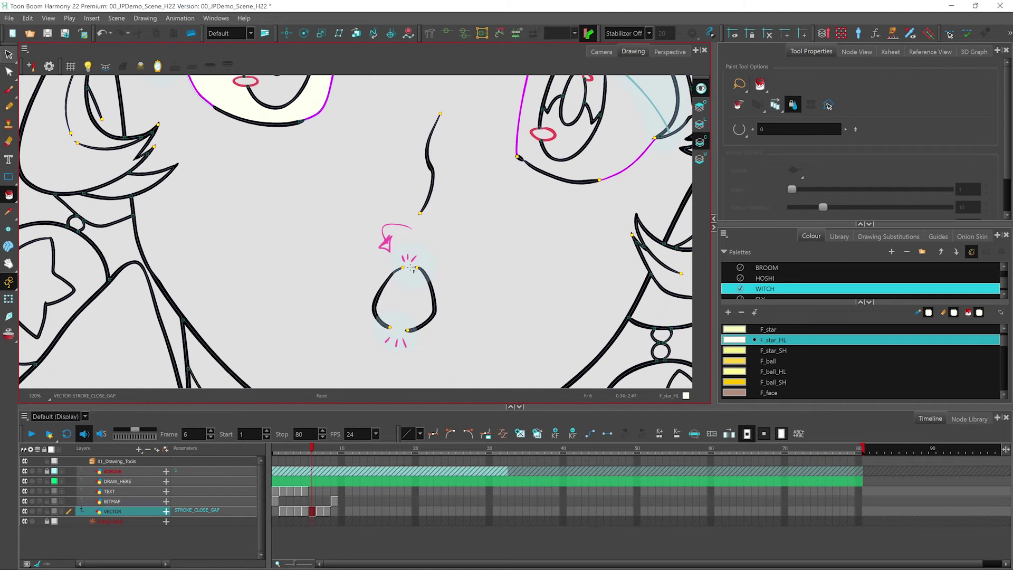
click(16, 200)
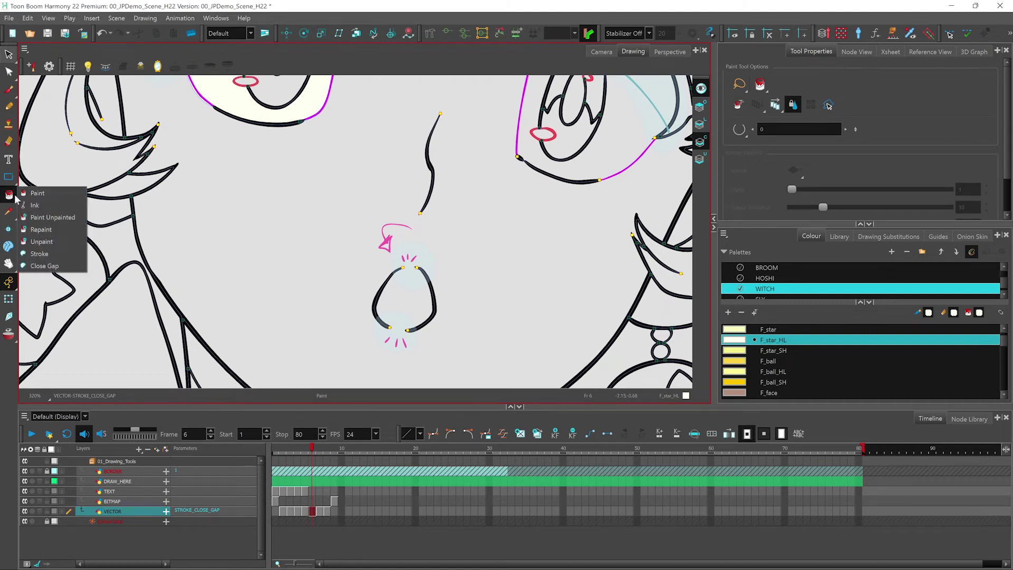
click(62, 268)
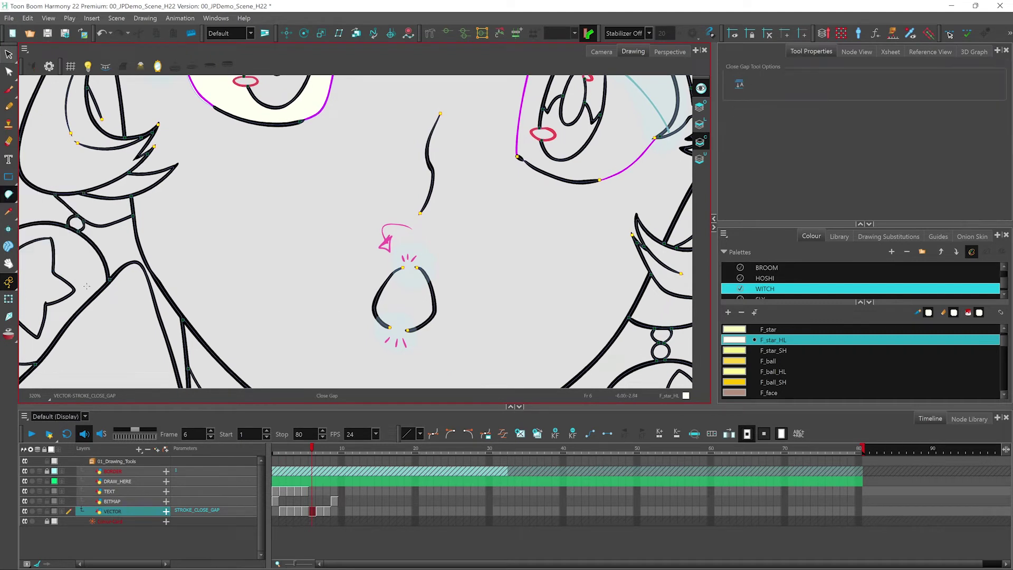
key(l)
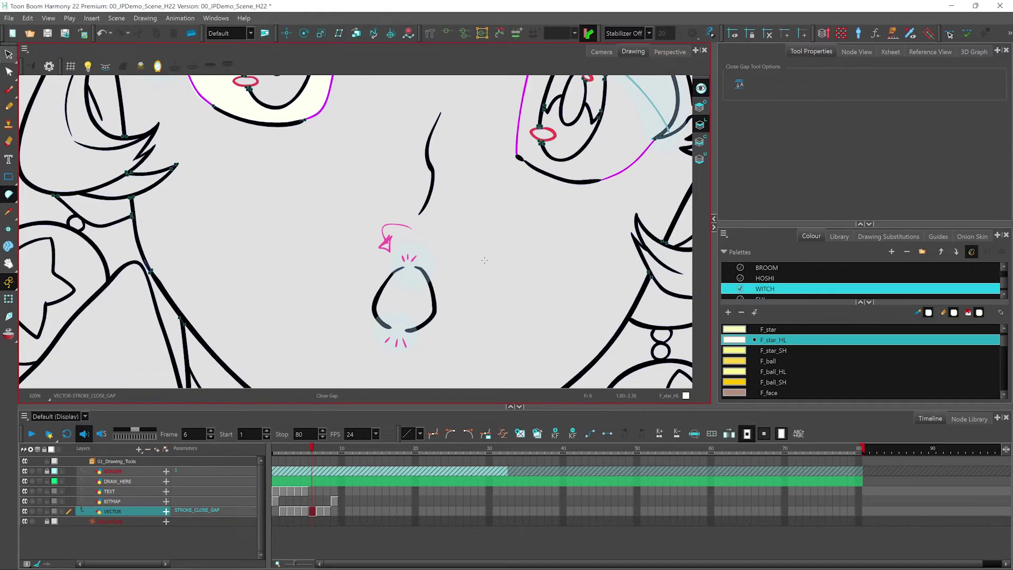
scroll(494, 260, up, 3)
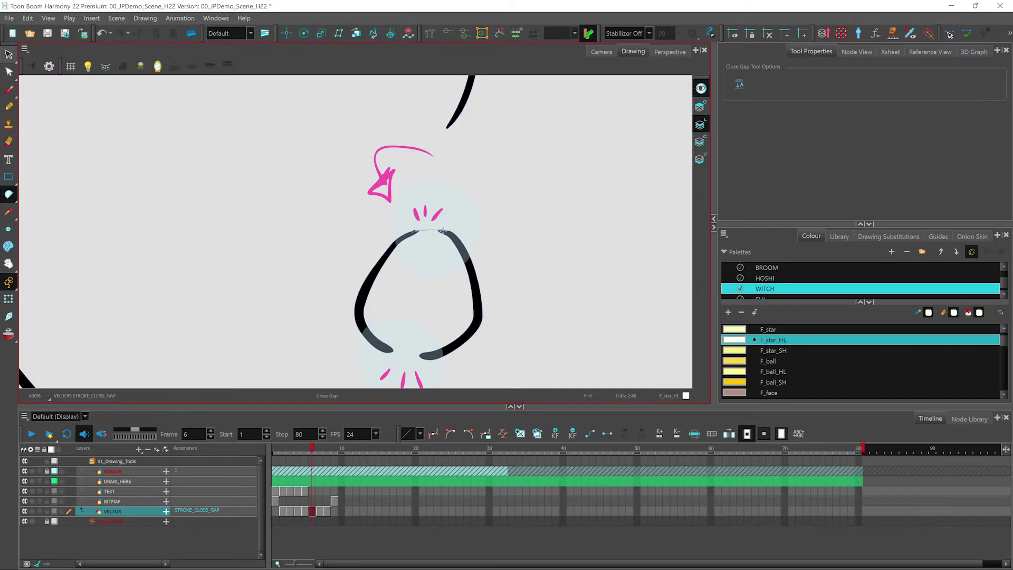
drag(442, 231, 443, 231)
drag(389, 349, 418, 363)
- Fill the mouth with the purple F_mouth colour
drag(8, 194, 31, 192)
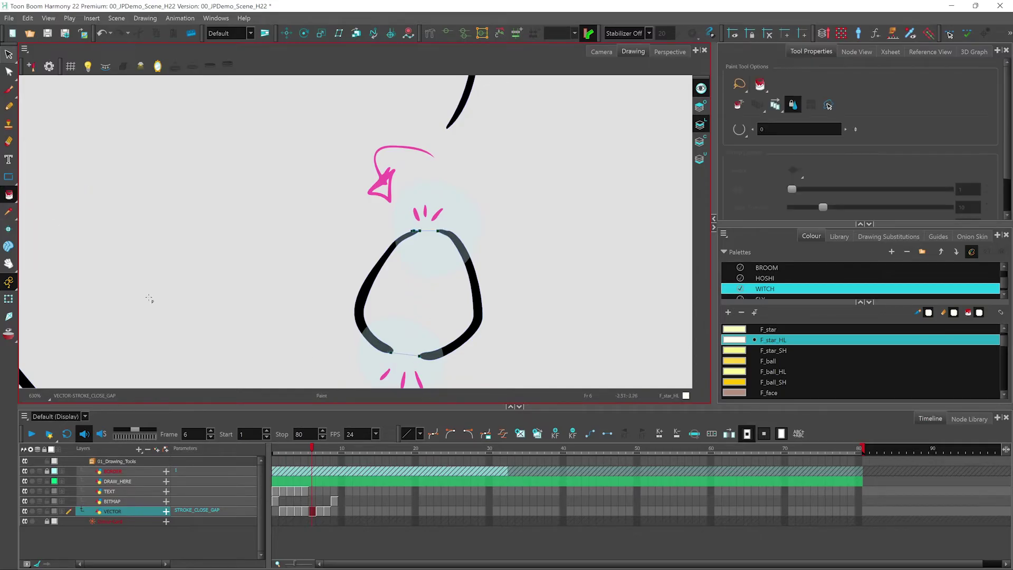
scroll(1004, 348, down, 2)
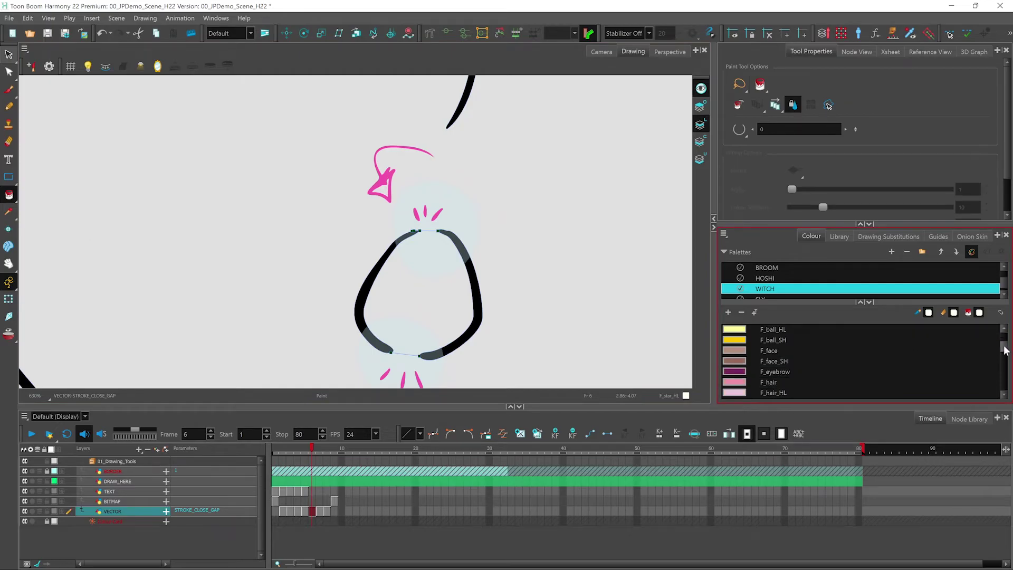
scroll(1003, 353, down, 2)
click(771, 373)
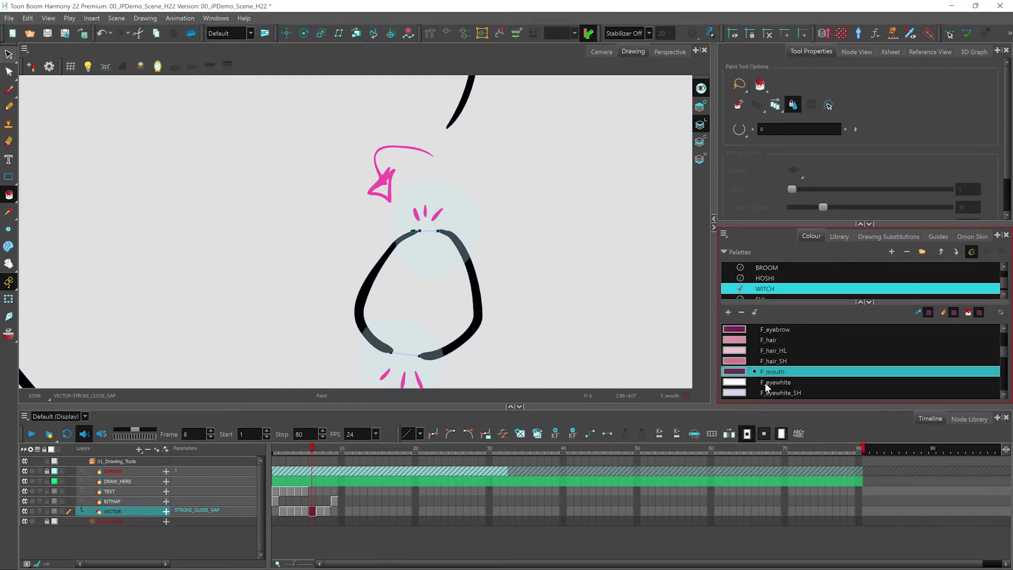
click(417, 289)
scroll(415, 336, down, 3)
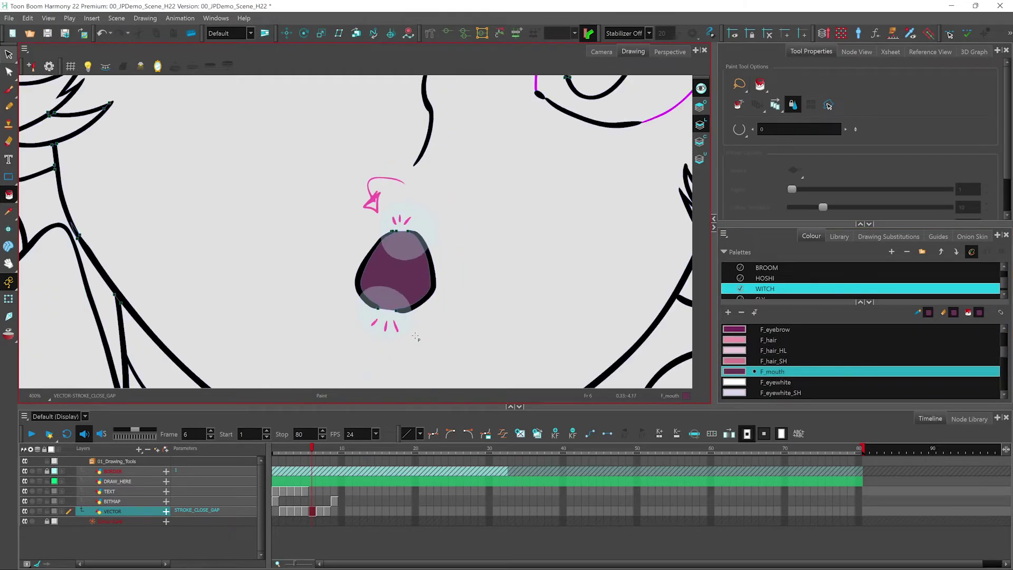
scroll(415, 336, down, 2)
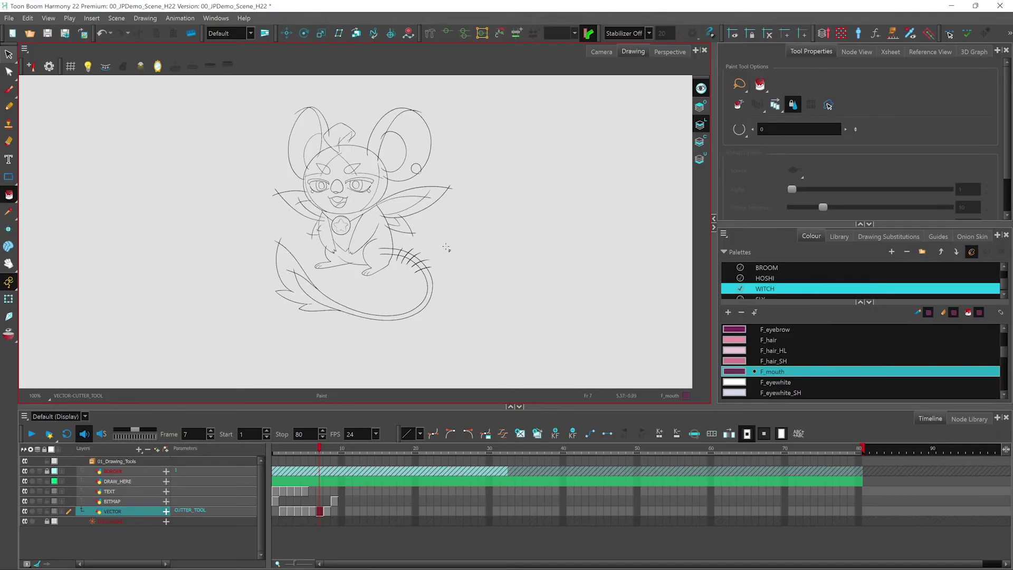
- Trim the crossed stroke ends at the left wing tip with the Cutter tool
scroll(436, 280, up, 3)
drag(368, 286, 357, 328)
click(9, 55)
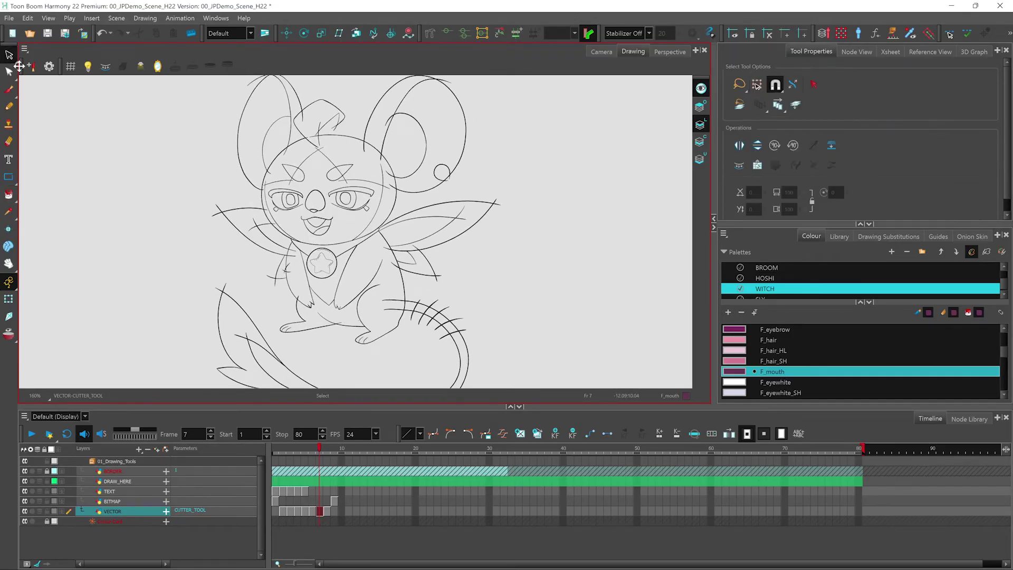
click(10, 57)
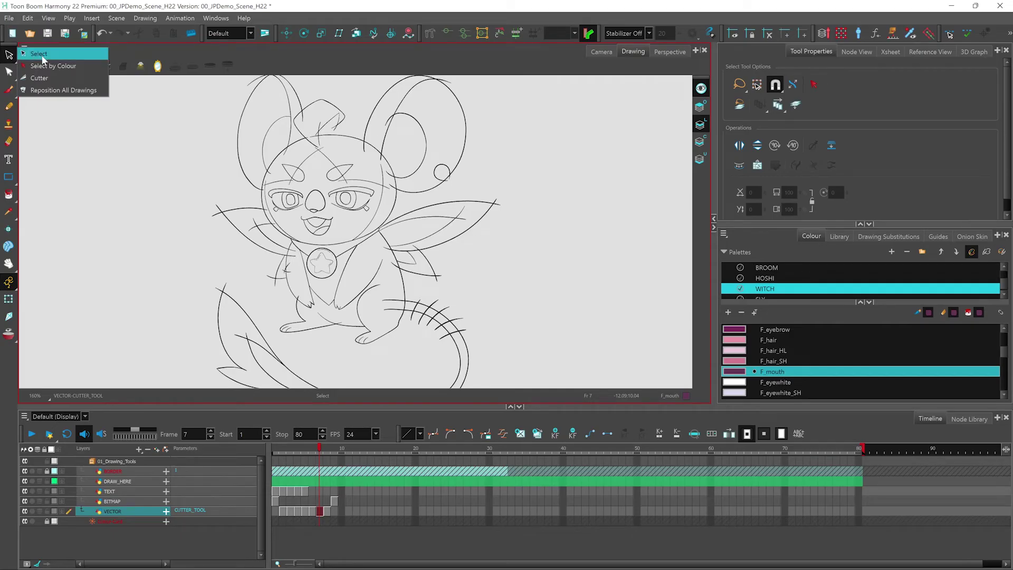
click(45, 78)
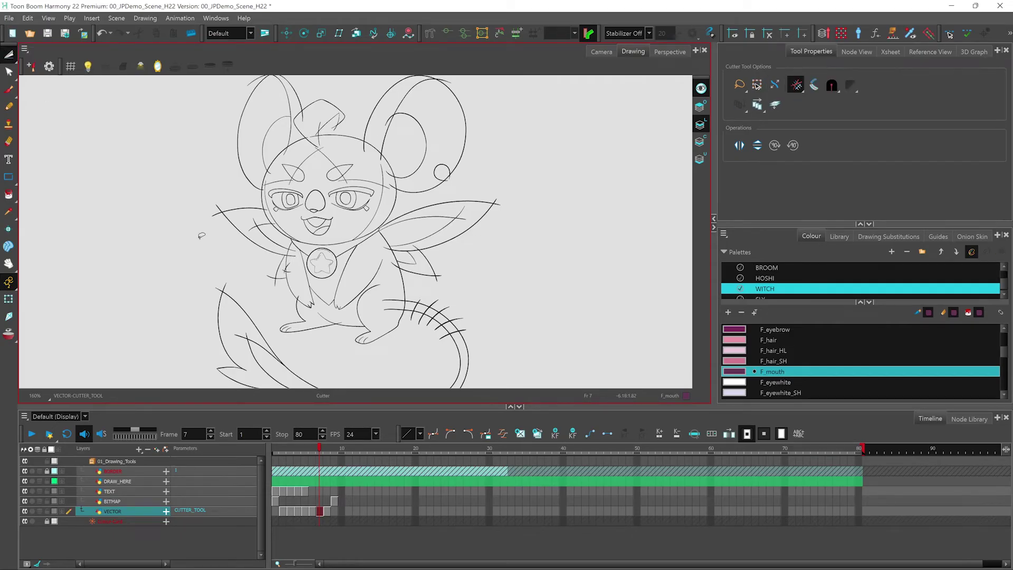
scroll(411, 169, up, 3)
scroll(281, 186, up, 1)
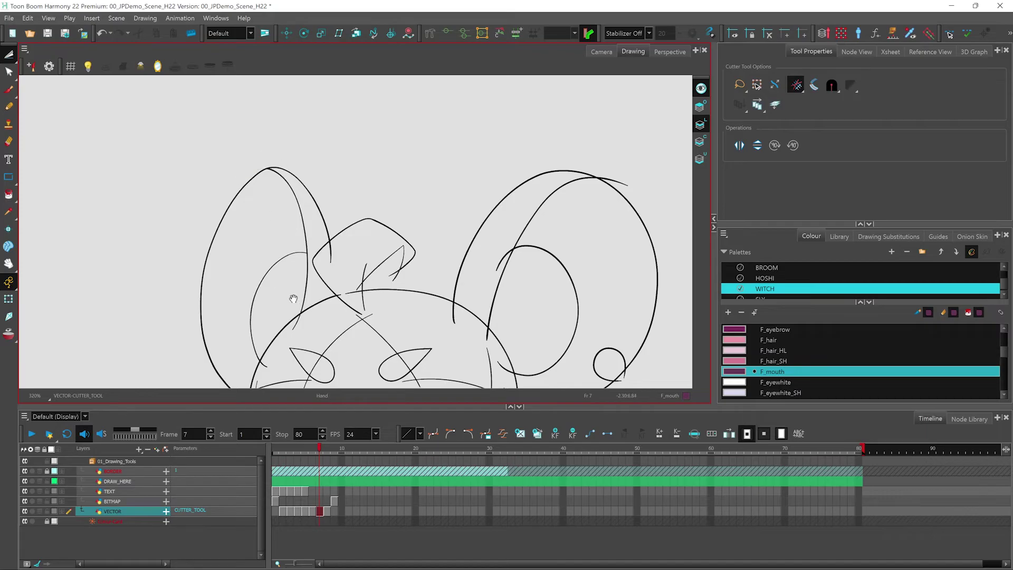
drag(293, 299, 391, 163)
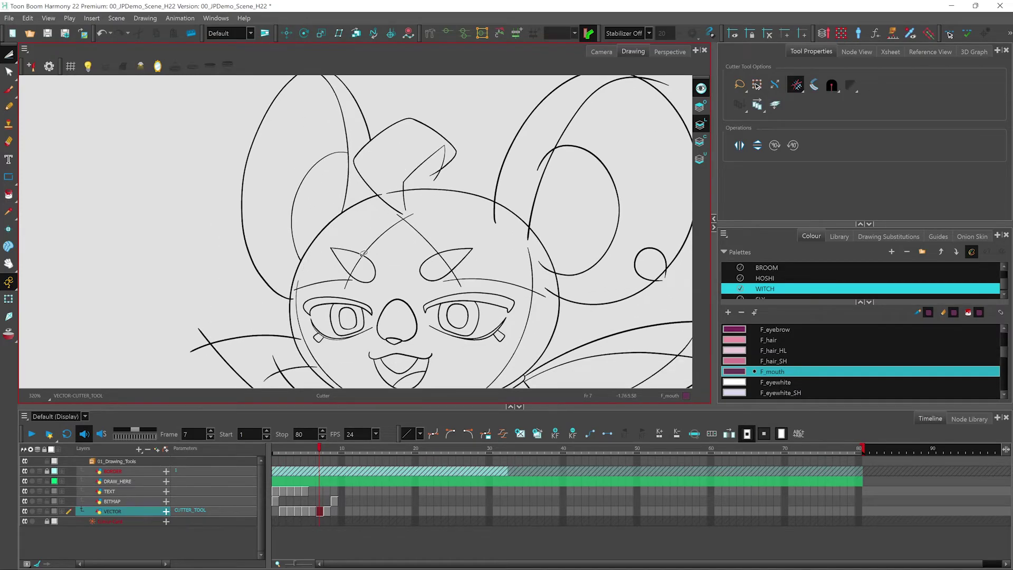
scroll(334, 302, down, 2)
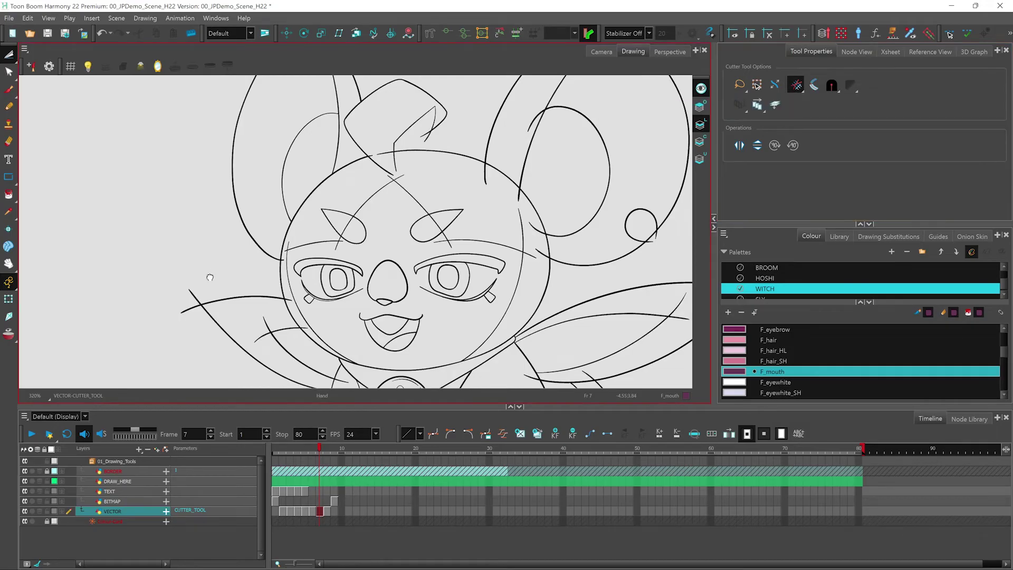
drag(211, 273, 220, 228)
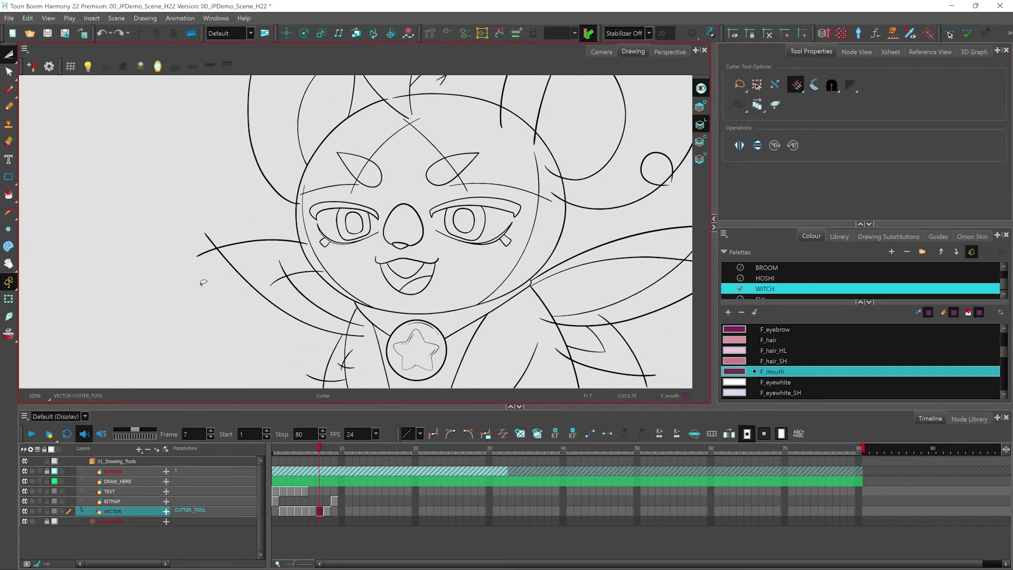
drag(202, 283, 227, 213)
- Cut away the hatch marks sticking out past the mouse's tail
drag(432, 307, 326, 211)
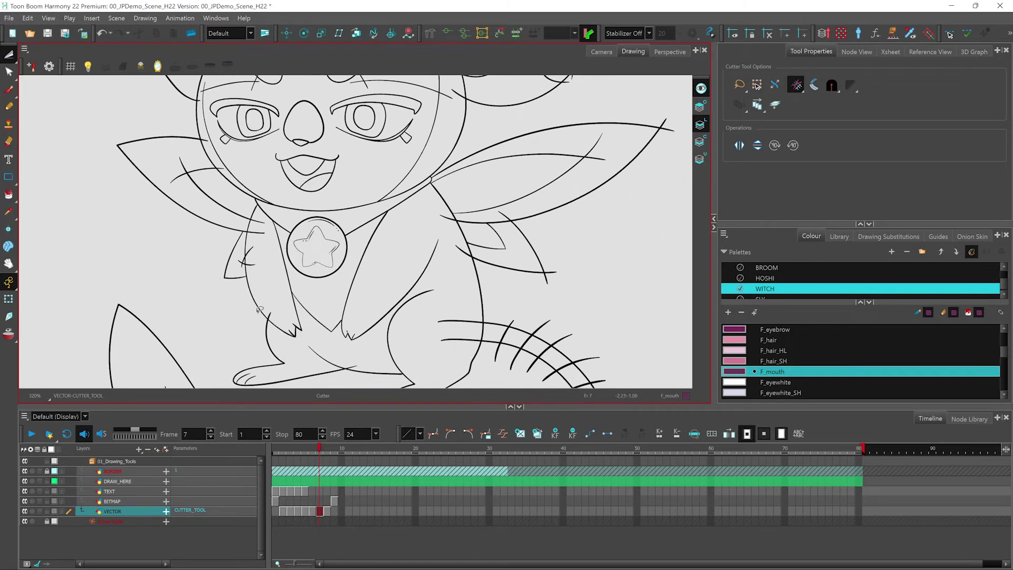
mouse_move(475, 316)
mouse_down()
mouse_move(392, 213)
mouse_move(494, 315)
mouse_up()
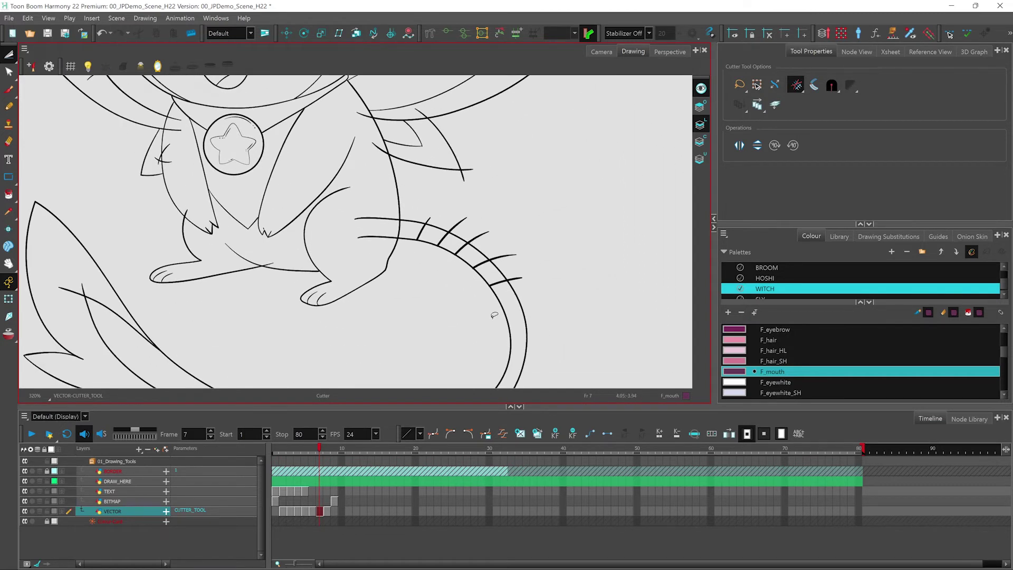
mouse_move(422, 214)
mouse_down()
mouse_move(527, 274)
mouse_move(528, 287)
mouse_up()
scroll(317, 306, down, 2)
scroll(155, 242, up, 5)
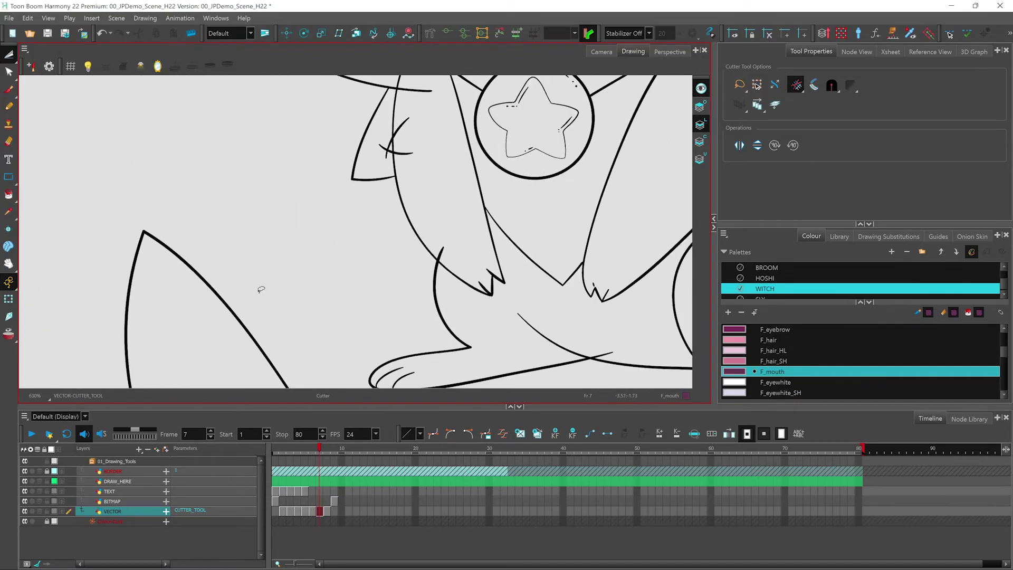
- Zoom in to view the Cutter's Tip Style choices, then zoom back out to frame 8's girl sketch
scroll(273, 306, up, 3)
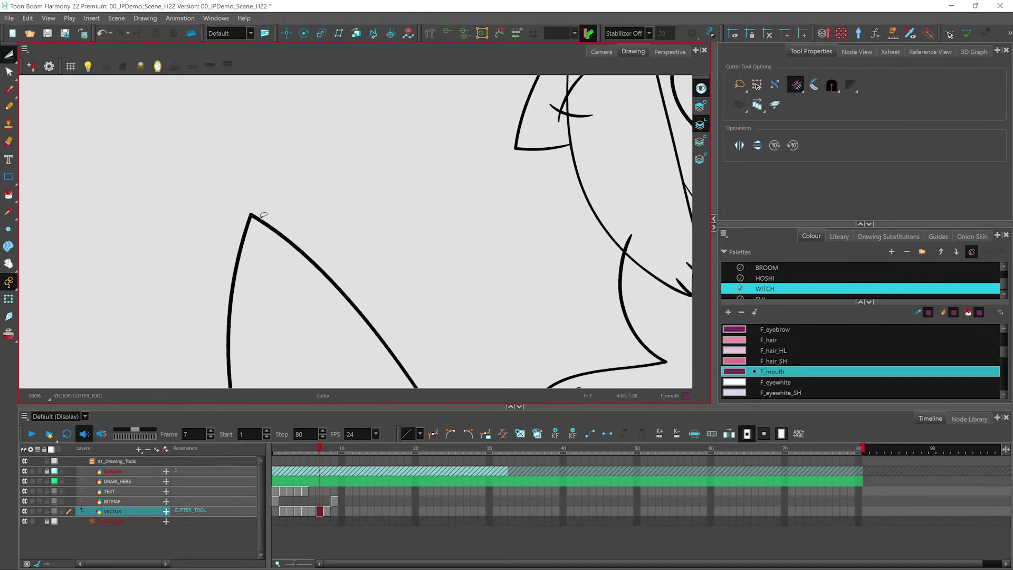
scroll(221, 199, up, 1)
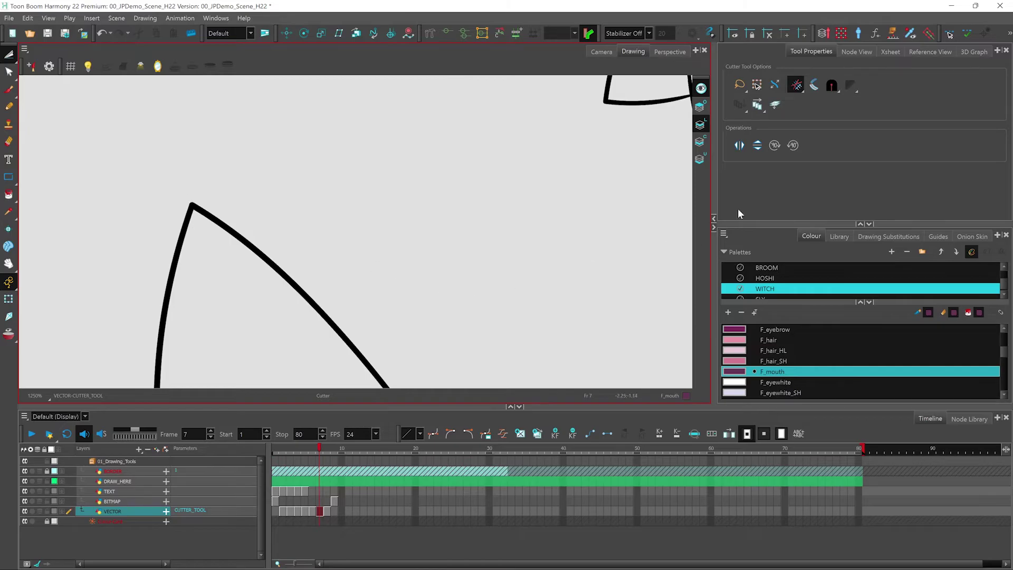
click(831, 86)
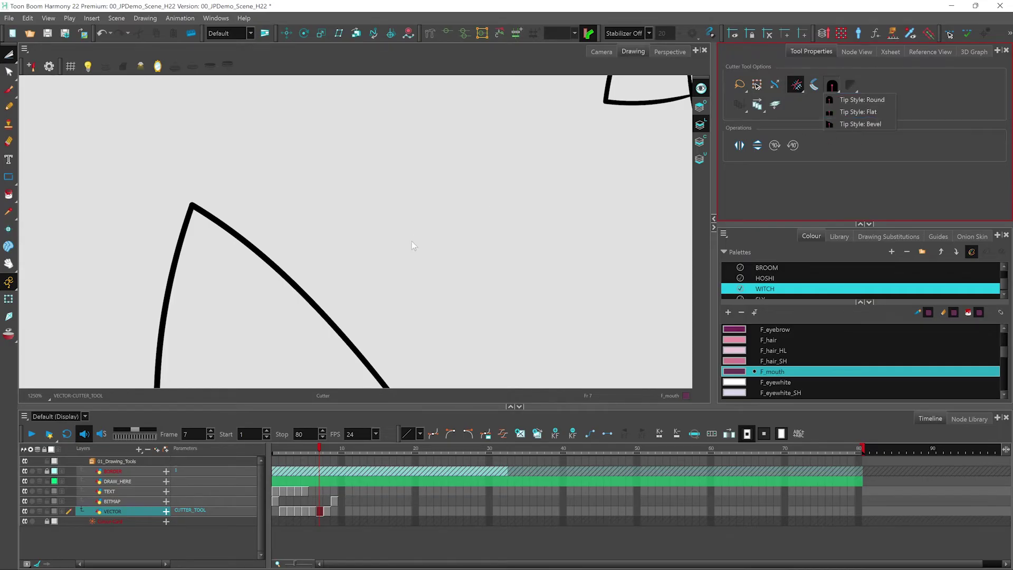
scroll(400, 255, down, 5)
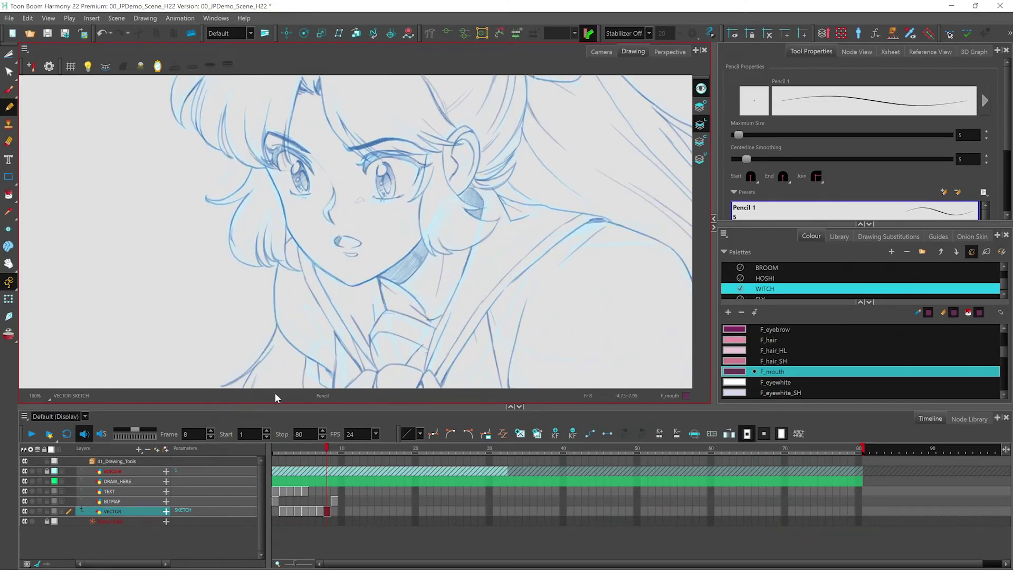
- Select frame 8's DRAW_HERE cell, show it zoomed out in the Camera view, and turn on Light Table
click(327, 480)
click(601, 51)
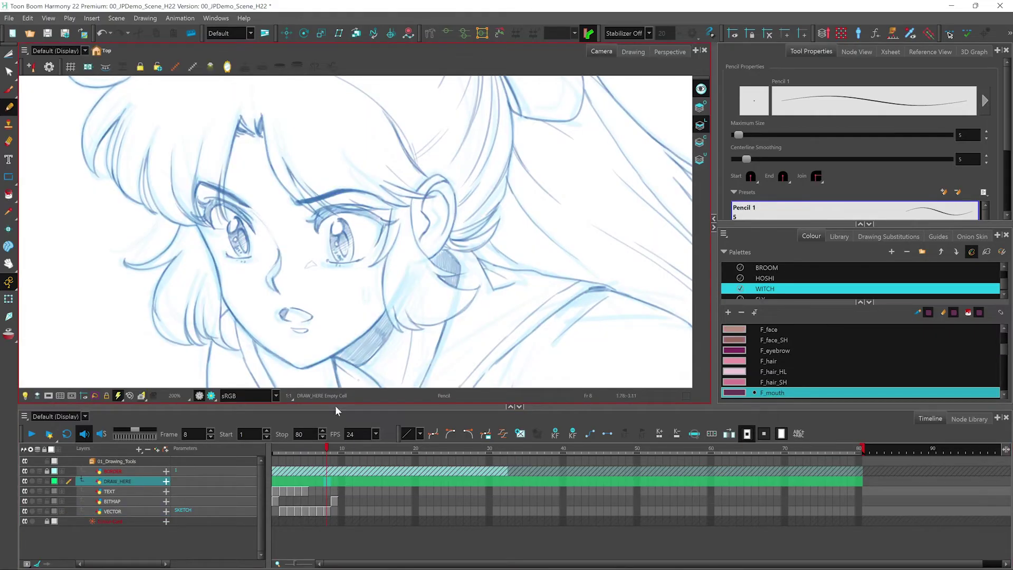
scroll(356, 234, down, 1)
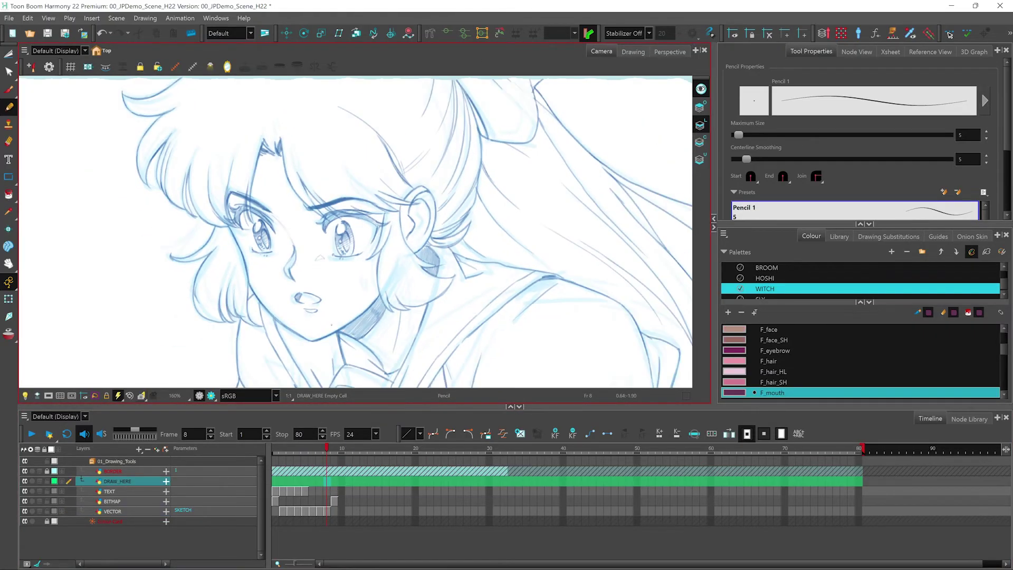
scroll(356, 234, down, 3)
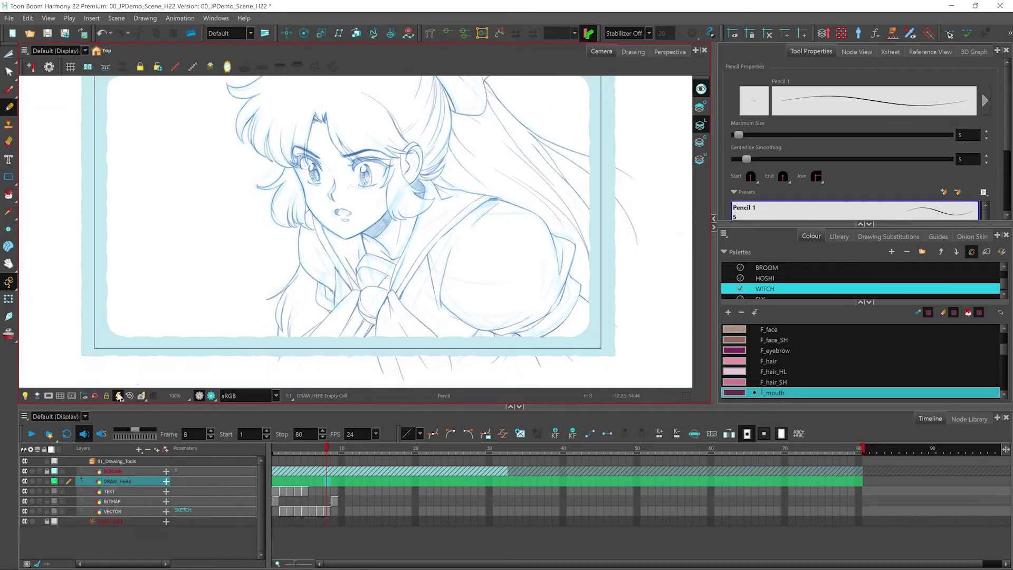
click(24, 396)
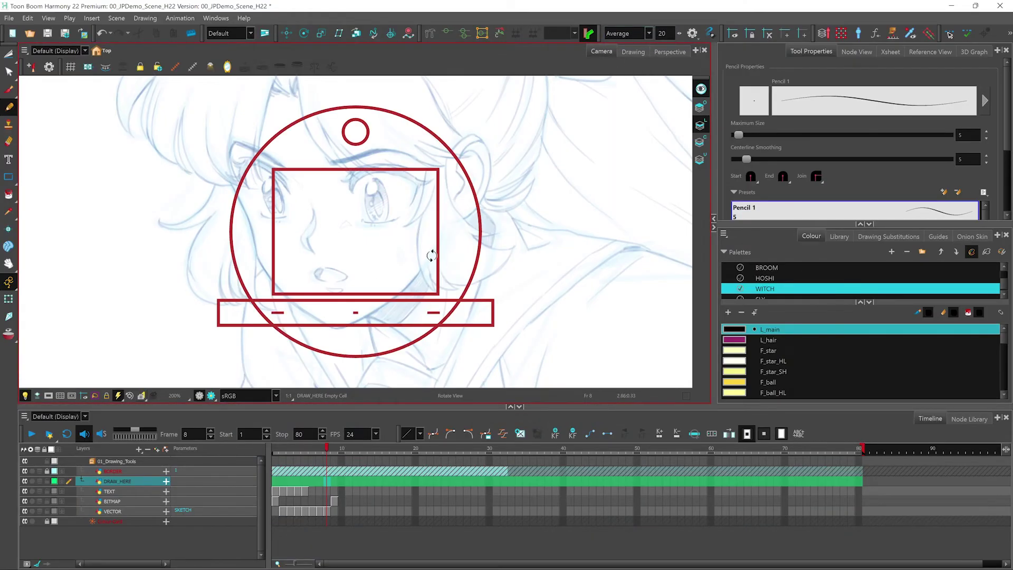
- Rotate the canvas, enlarge the drawing area and zoom in on the sketch's jawline
mouse_move(370, 221)
mouse_down()
mouse_move(364, 232)
mouse_move(386, 228)
mouse_up()
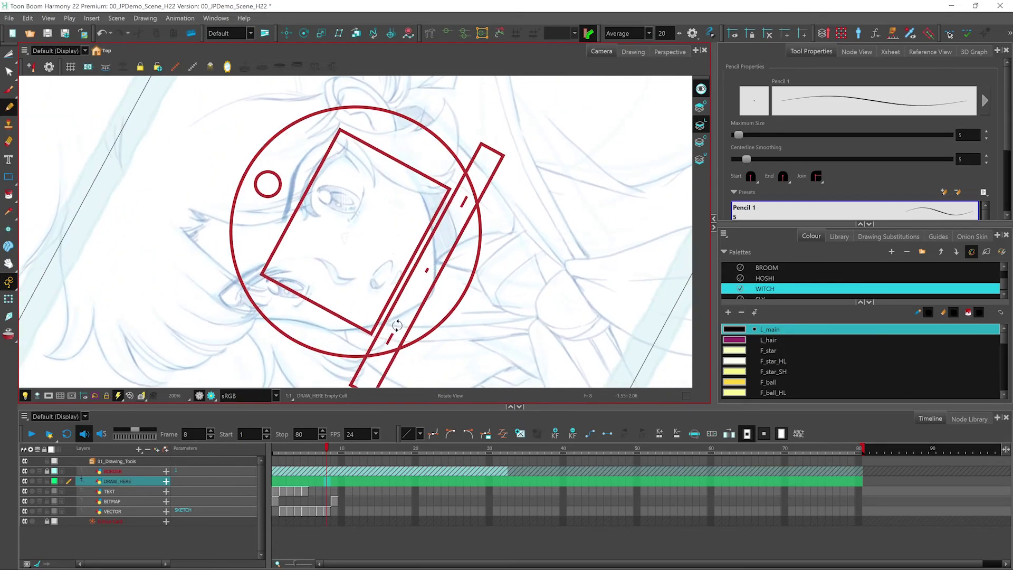
mouse_move(397, 325)
mouse_down()
mouse_move(440, 288)
mouse_move(385, 391)
mouse_up()
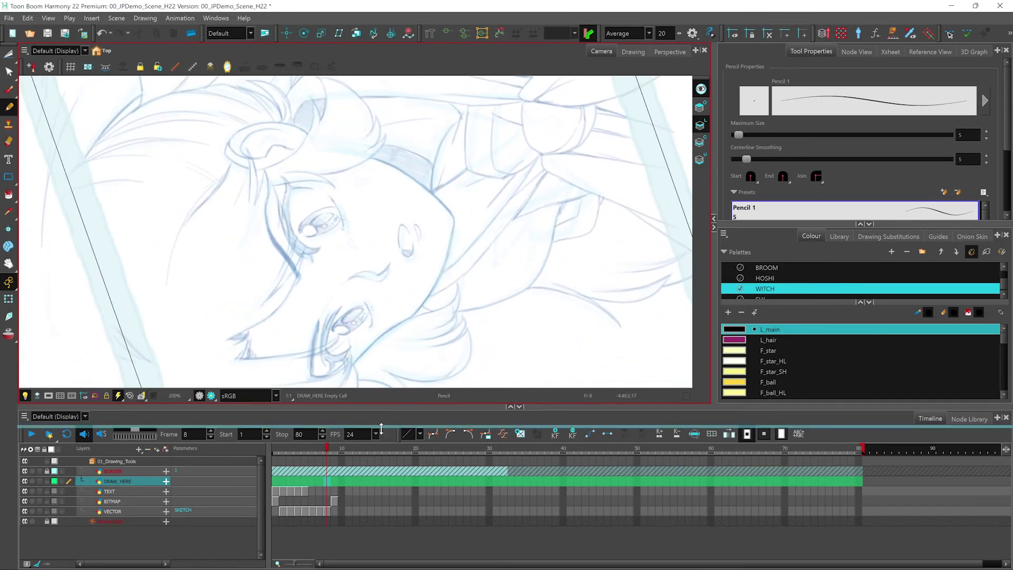
drag(381, 428, 381, 456)
scroll(338, 328, up, 5)
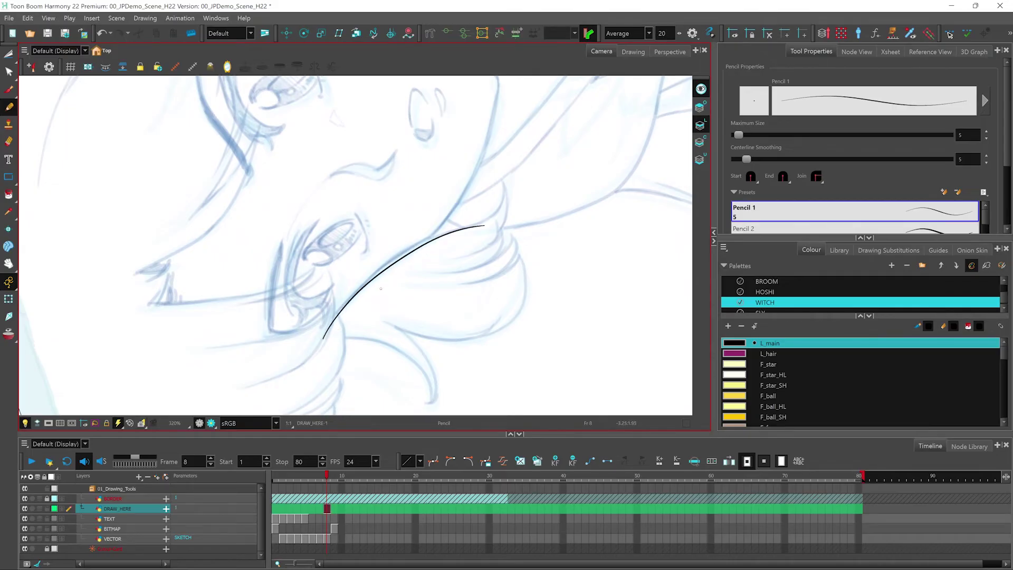
- Change the pencil stroke stabilizer from Average to Pulled String
scroll(398, 268, up, 1)
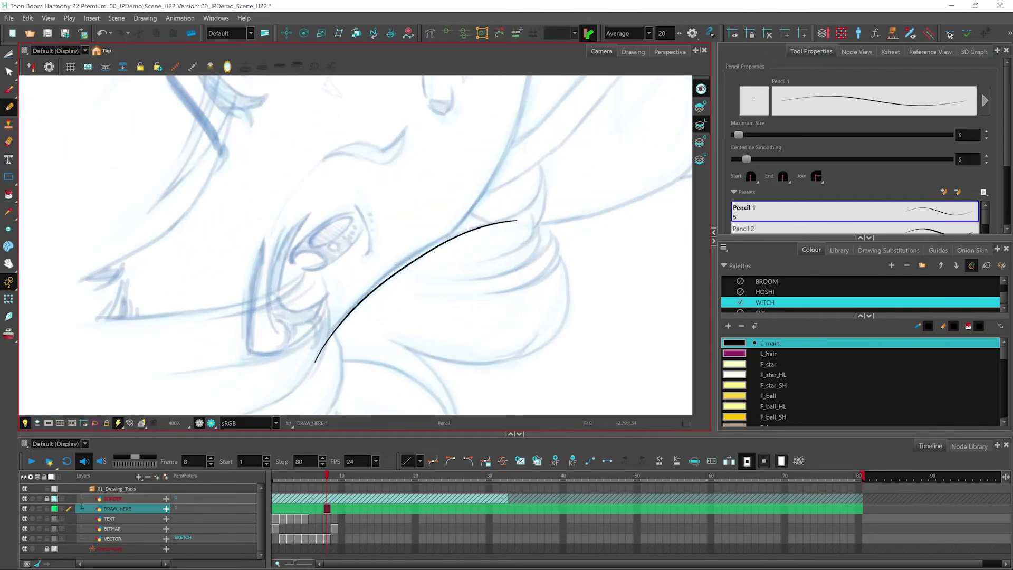
click(627, 33)
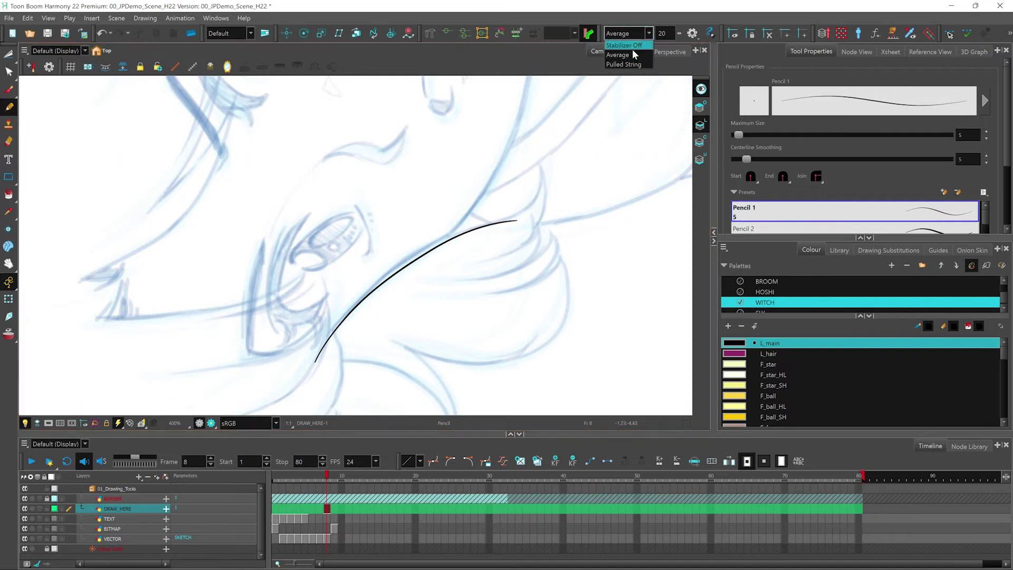
click(628, 64)
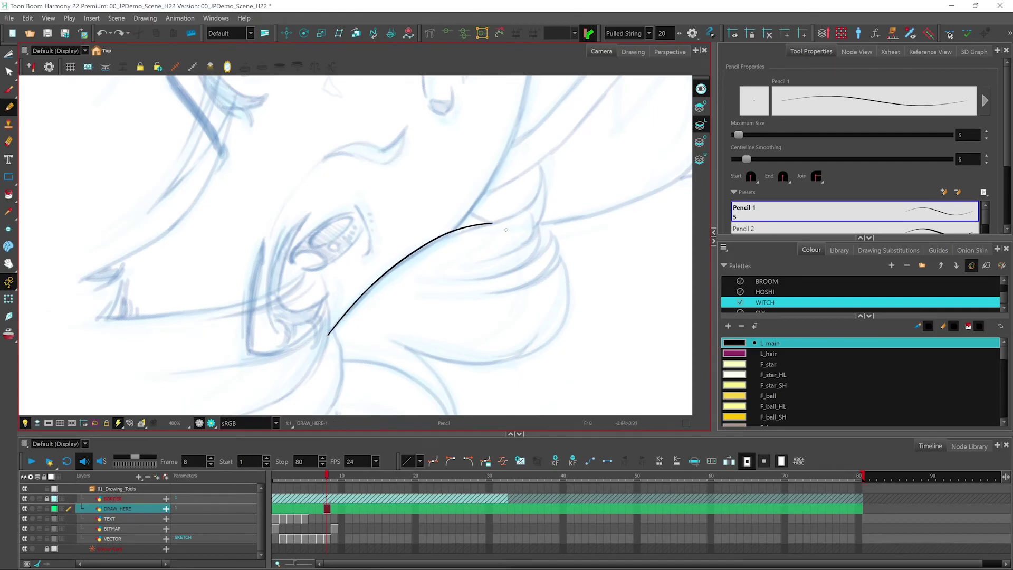
- Rotate the canvas about a quarter turn, zoom out, and select the Rectangle shape tool
mouse_move(532, 230)
mouse_down()
mouse_move(482, 327)
mouse_move(368, 308)
mouse_up()
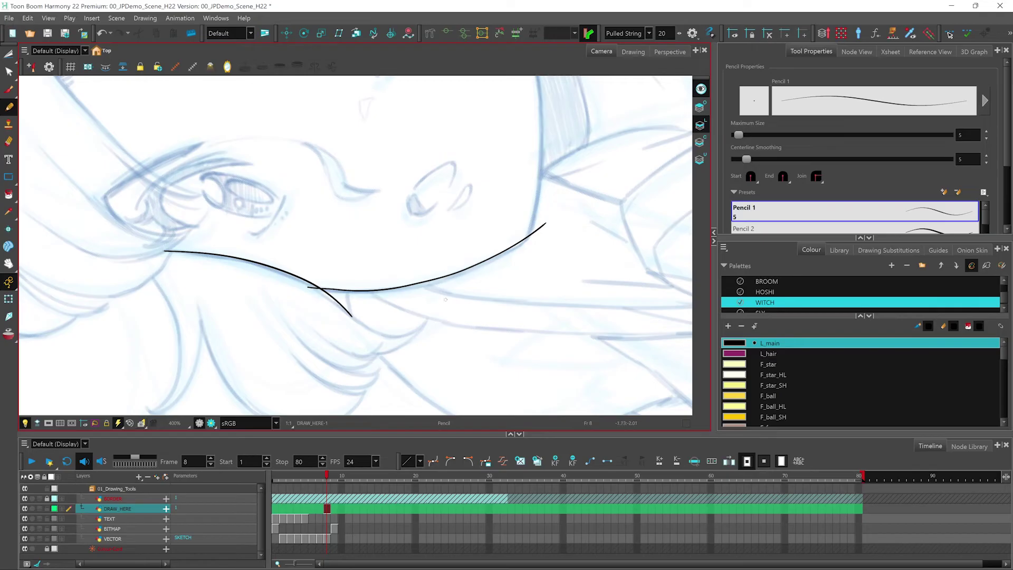
drag(372, 299, 401, 358)
scroll(442, 355, down, 1)
scroll(410, 305, down, 1)
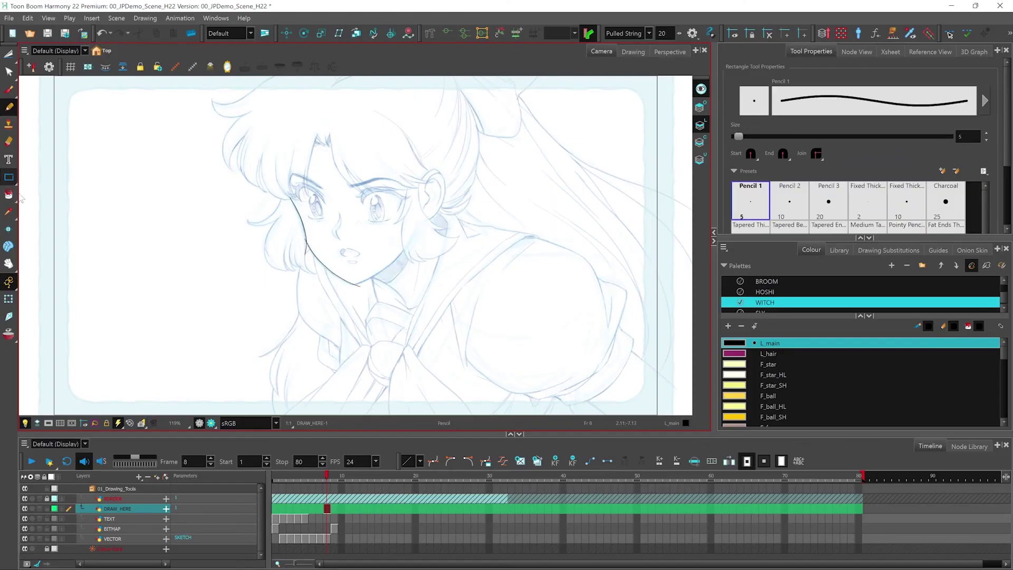
click(9, 178)
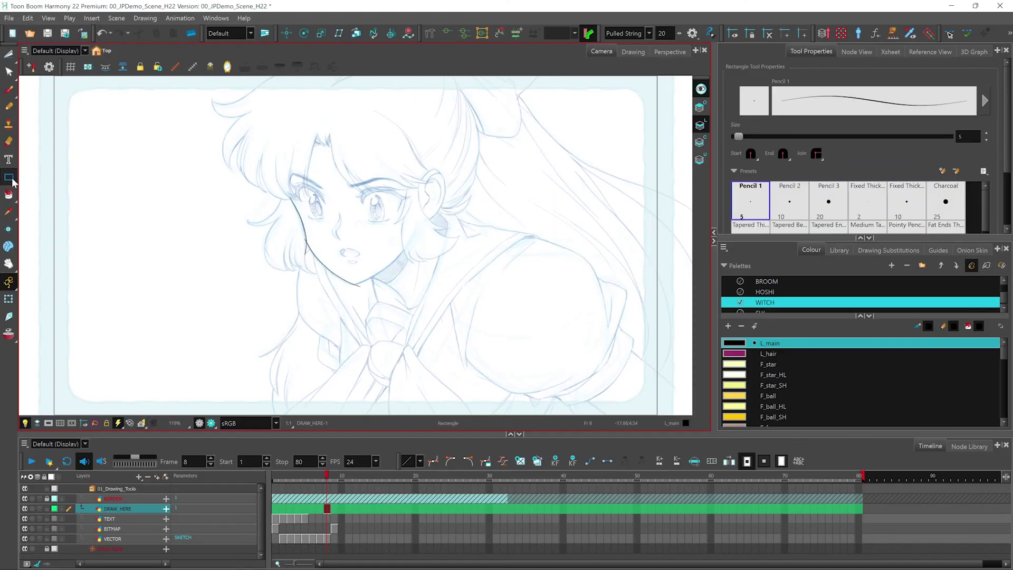
- Pick the Line tool, draw a straight test line, and pan toward the girl's face
drag(12, 182, 42, 204)
click(767, 299)
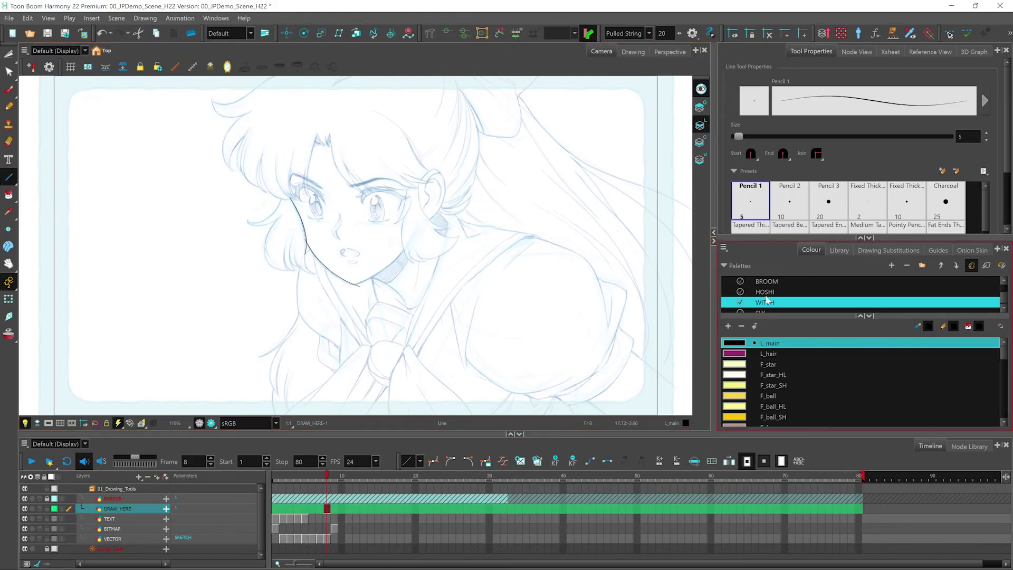
scroll(902, 230, down, 3)
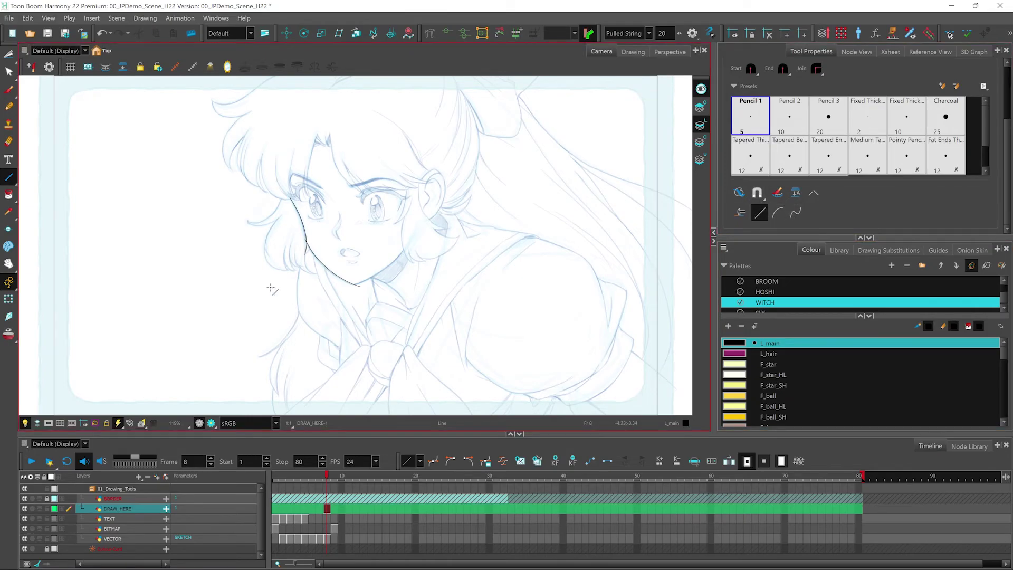
key(2)
drag(198, 229, 244, 240)
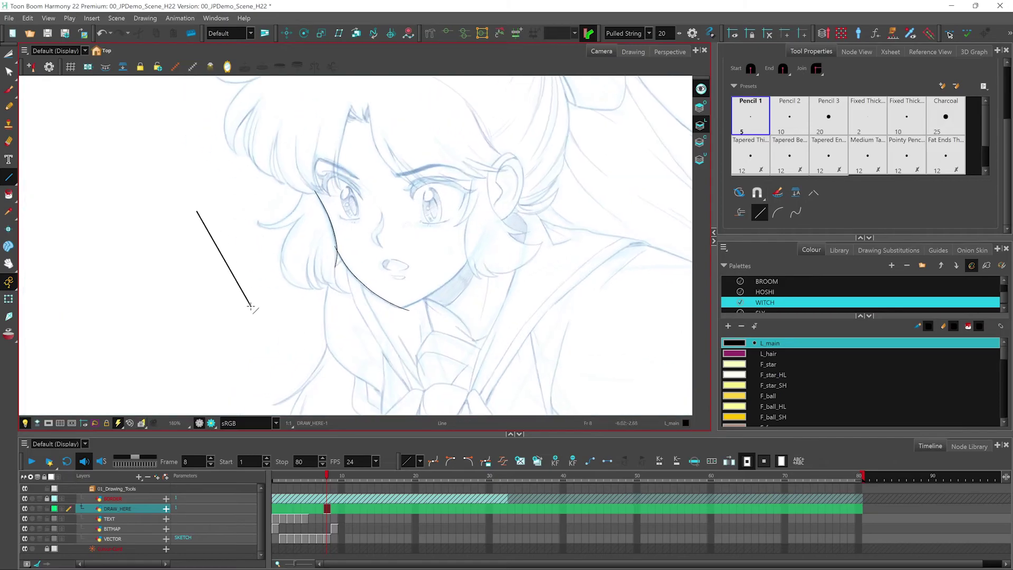
- Undo the test line, enable Arc mode, and draw an arc following the chin curve
key(ctrl+z)
scroll(516, 360, up, 3)
click(777, 212)
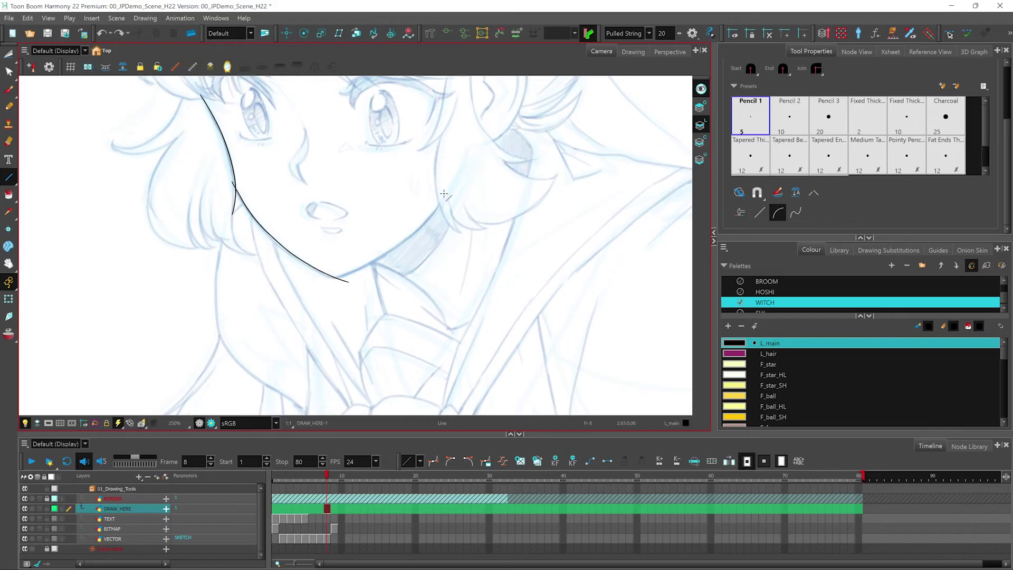
drag(445, 192, 317, 282)
mouse_move(394, 257)
mouse_down()
mouse_move(353, 195)
mouse_move(382, 238)
mouse_move(417, 257)
mouse_up()
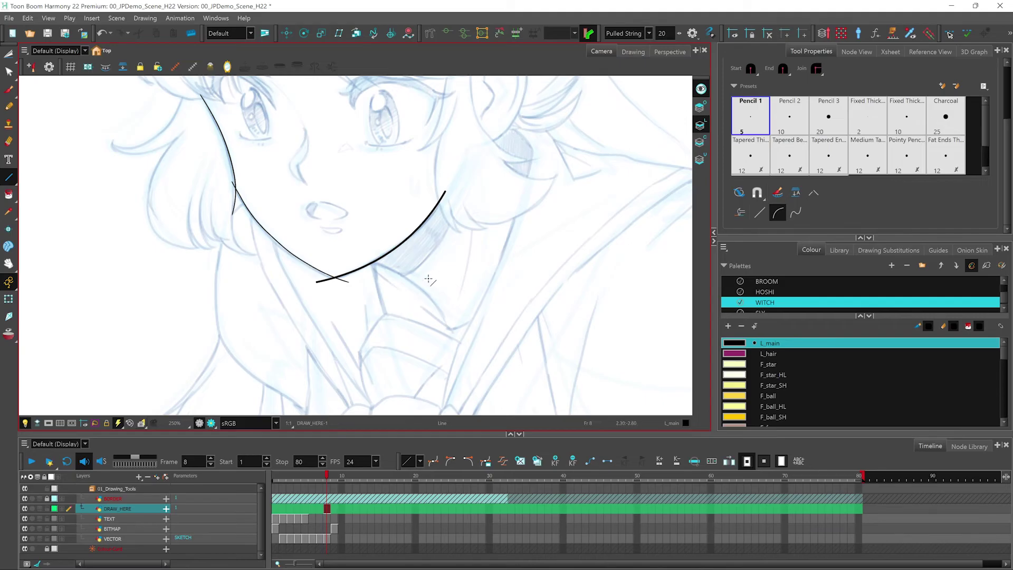
- Switch the Line tool to S-curve mode and draw a long curve down the left neckline to the collar
click(796, 213)
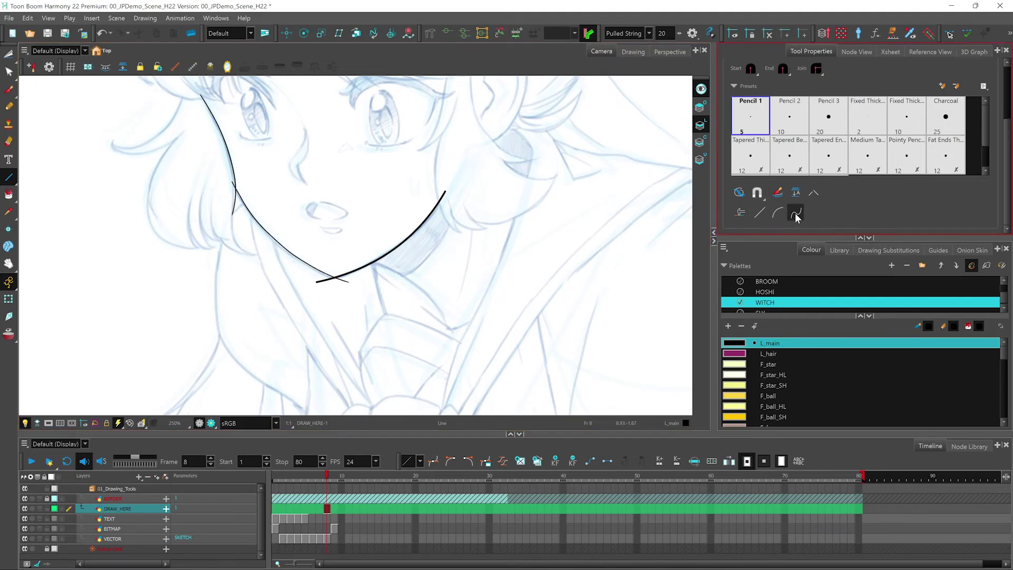
drag(282, 323, 290, 242)
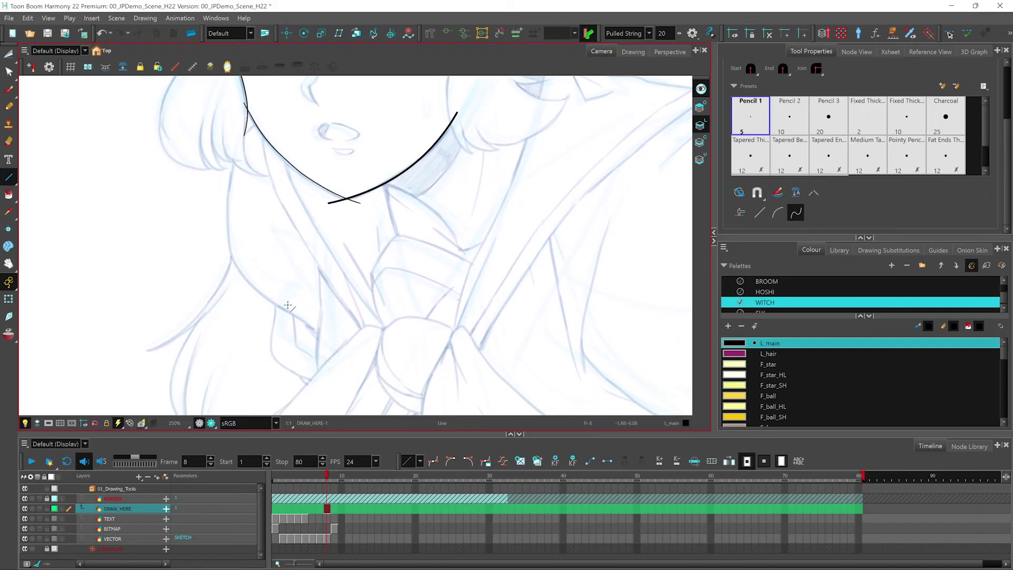
mouse_move(244, 178)
mouse_down()
mouse_move(294, 311)
mouse_move(323, 347)
mouse_up()
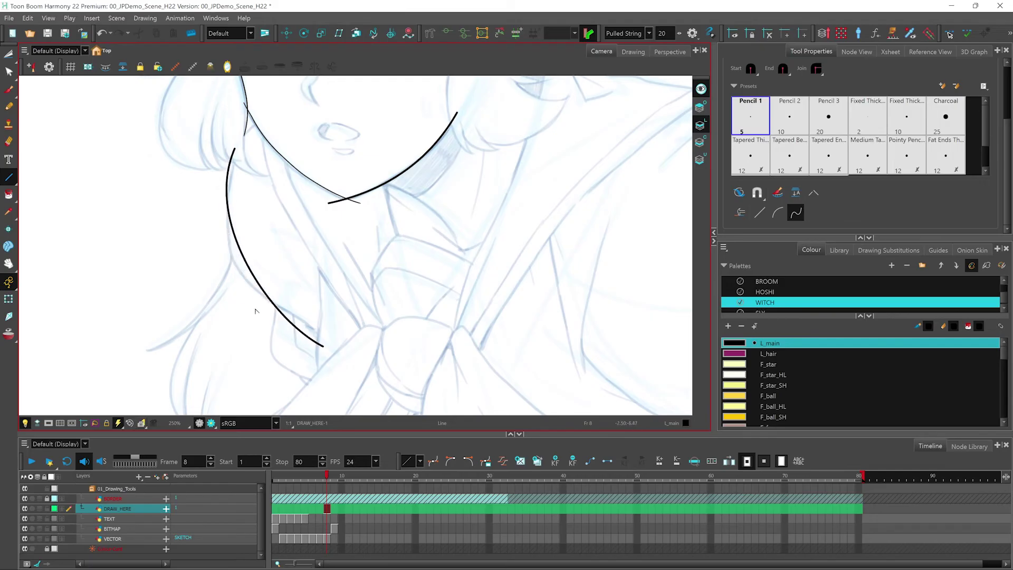
click(323, 269)
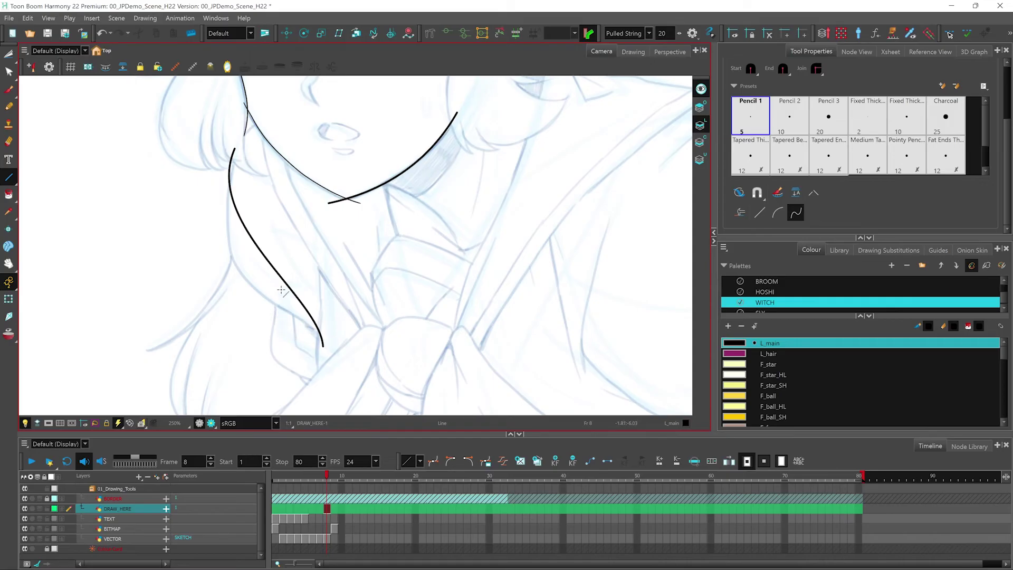
key(alt+q)
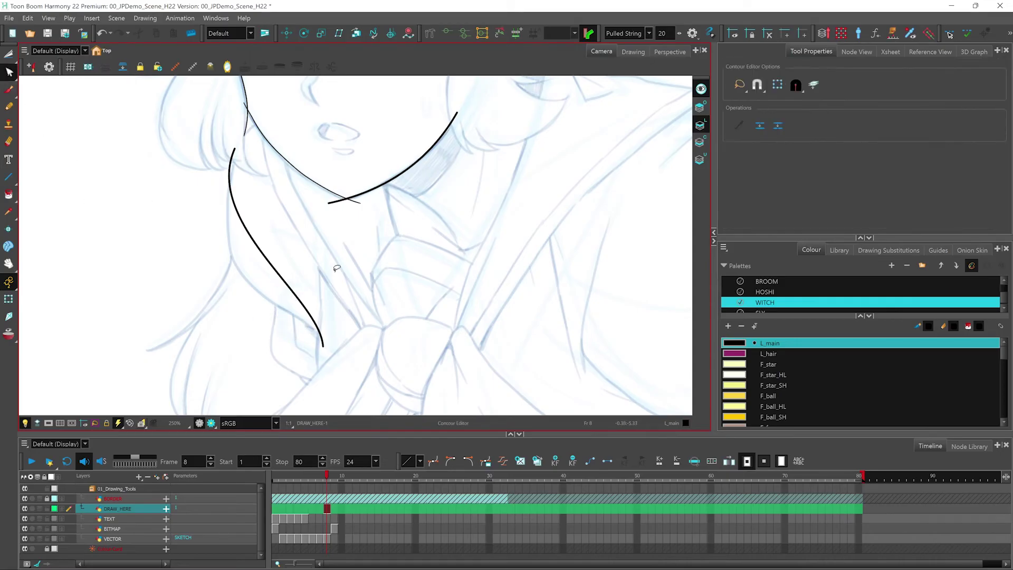
- Add a control point to the S-curve and drag its ends, lower part and middle to refine the bend
click(268, 262)
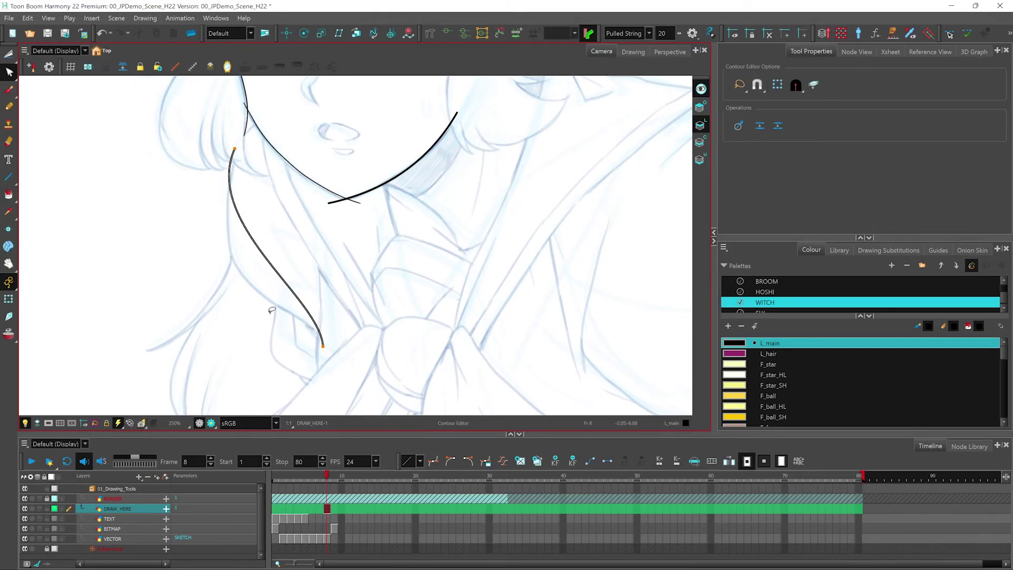
click(266, 258)
drag(266, 259, 219, 185)
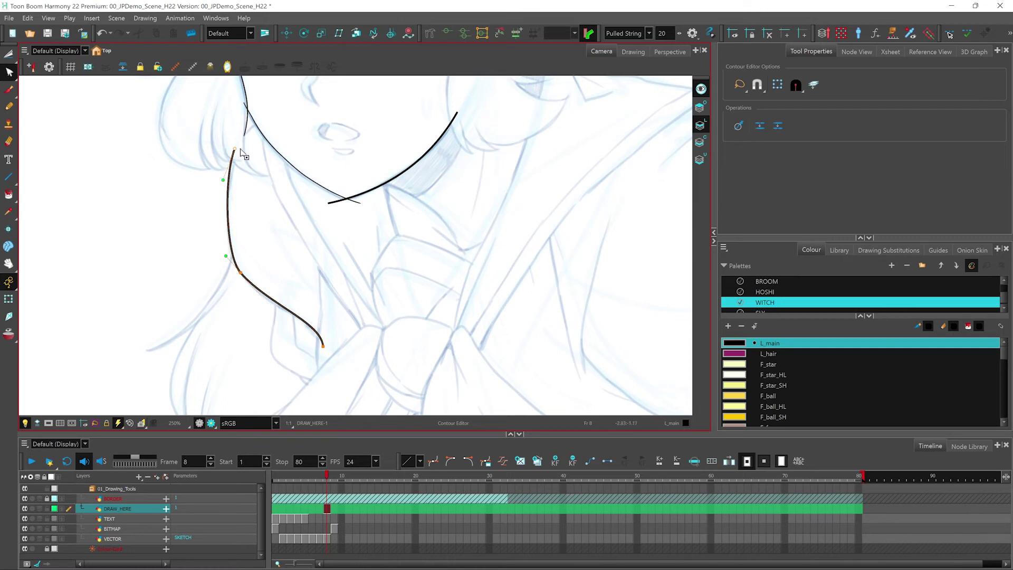
drag(239, 152, 240, 162)
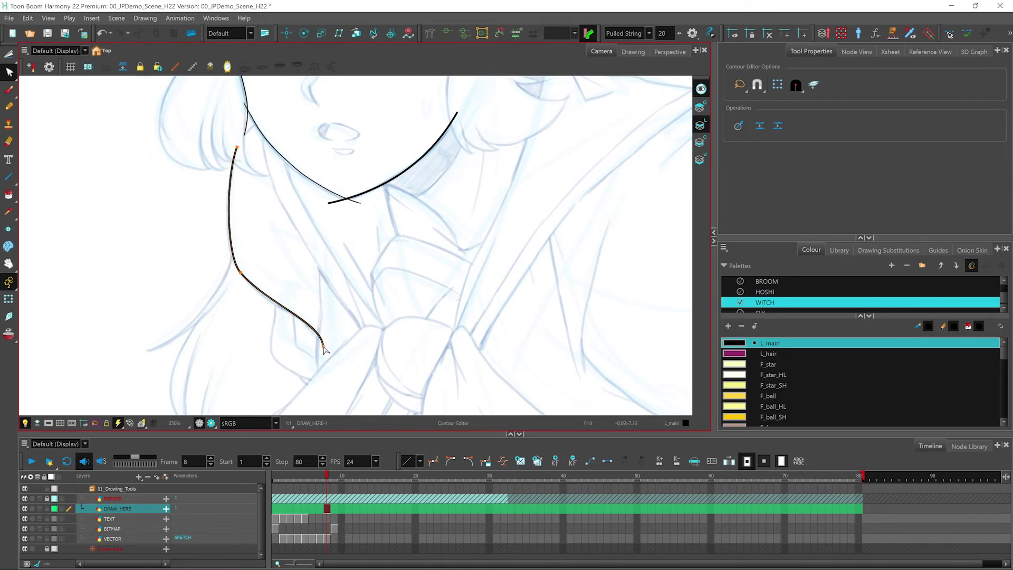
drag(323, 347, 325, 351)
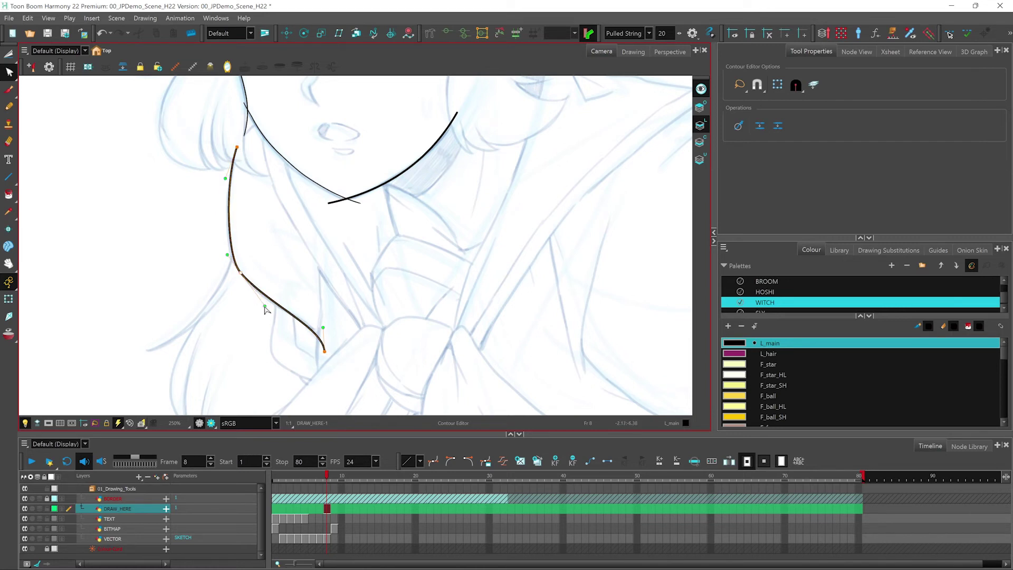
drag(265, 309, 272, 301)
drag(223, 251, 225, 252)
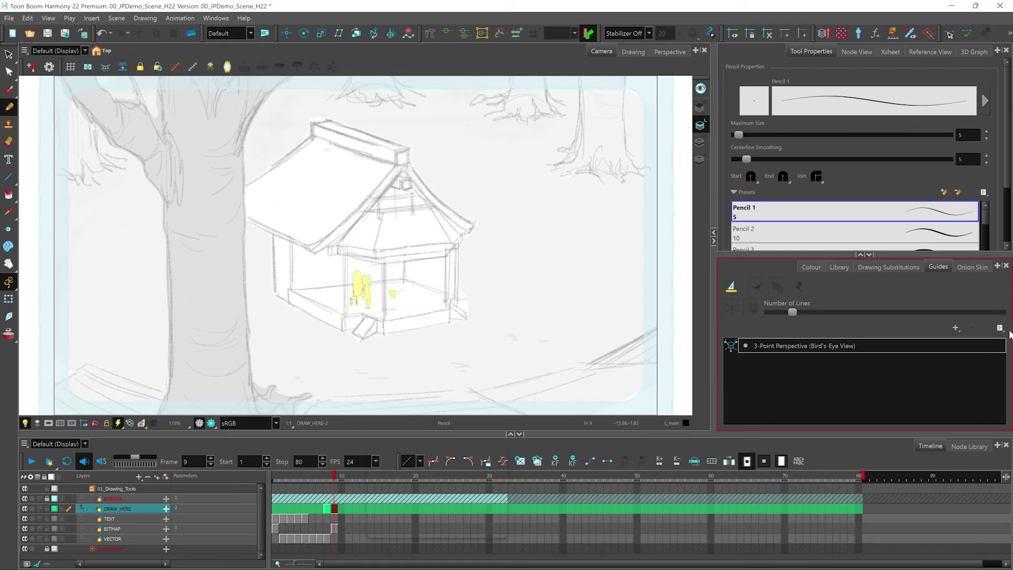
- Add a 3-Point Perspective (Bird's-Eye View) guide from the Guides panel's guide-type list
click(955, 328)
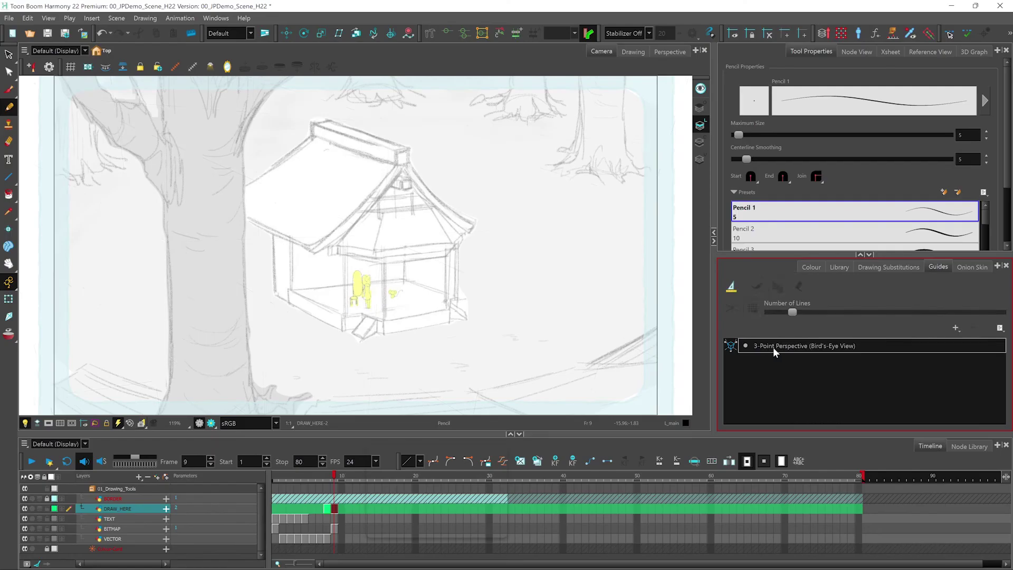
click(773, 346)
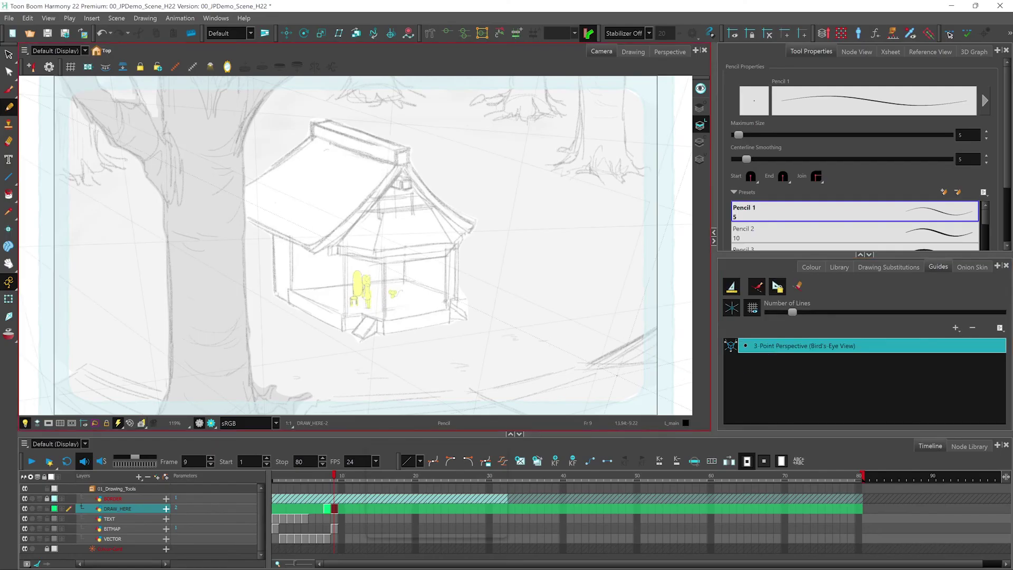
- Zoom out, drag the right and left vanishing points, and shift the horizon line upward
click(777, 363)
key(2)
key(2)
key(2)
key(2)
key(2)
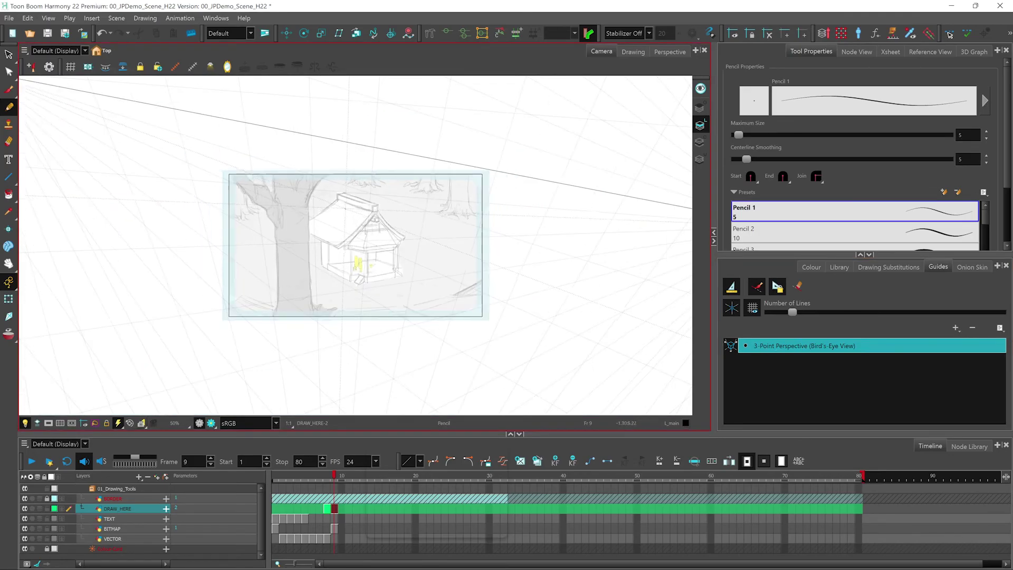
key(2)
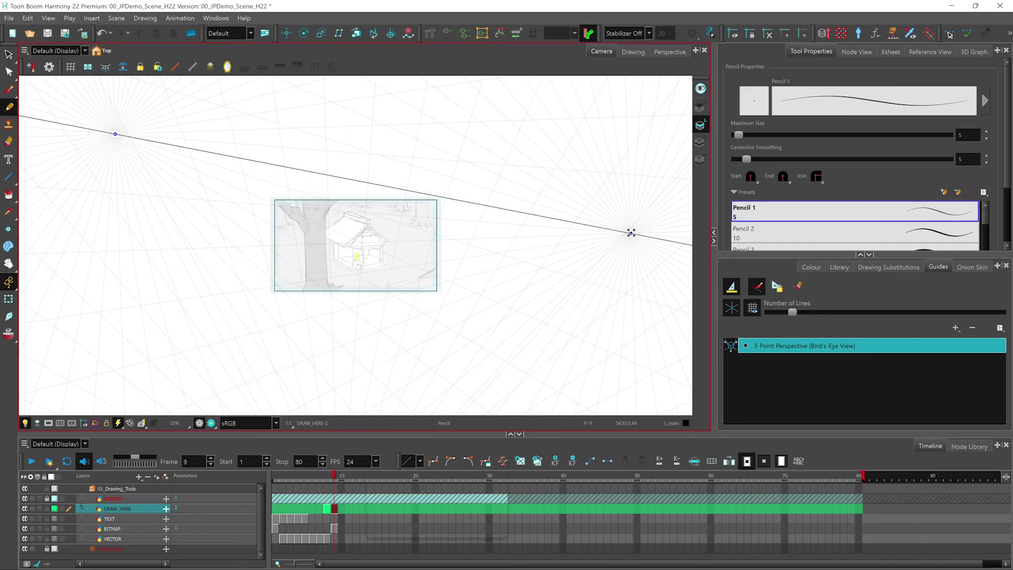
drag(630, 232, 631, 196)
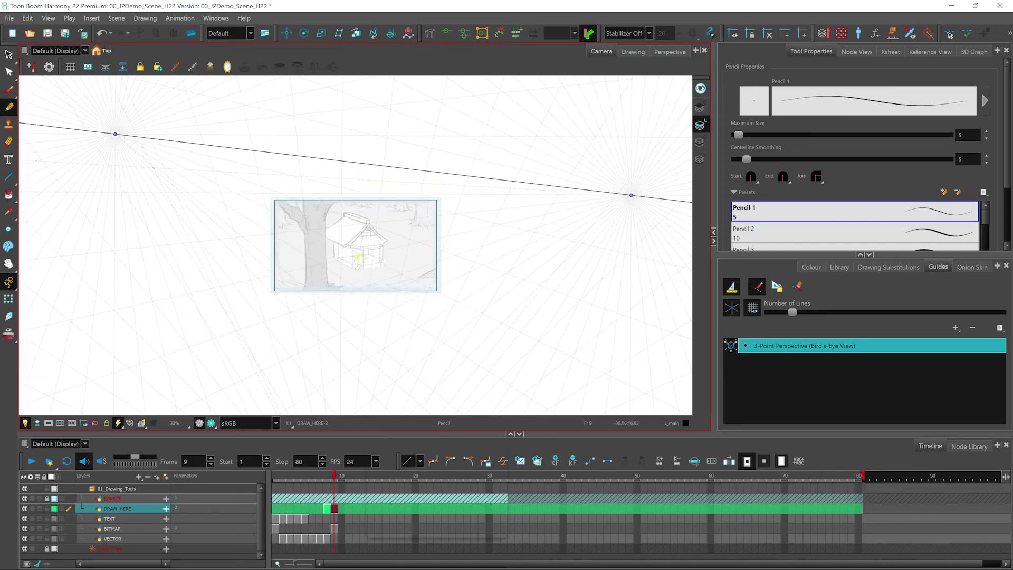
drag(116, 136, 104, 270)
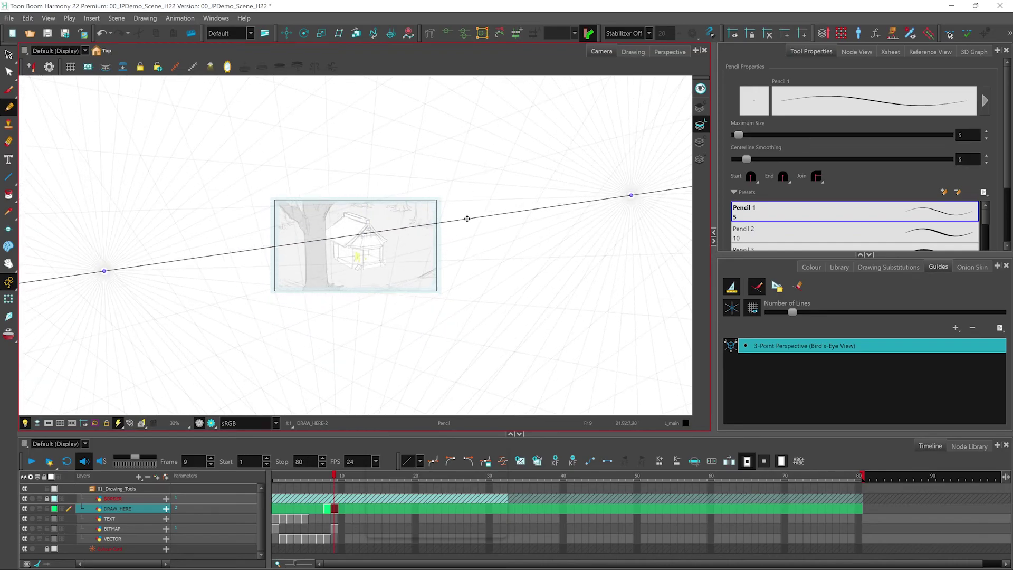
drag(467, 218, 441, 243)
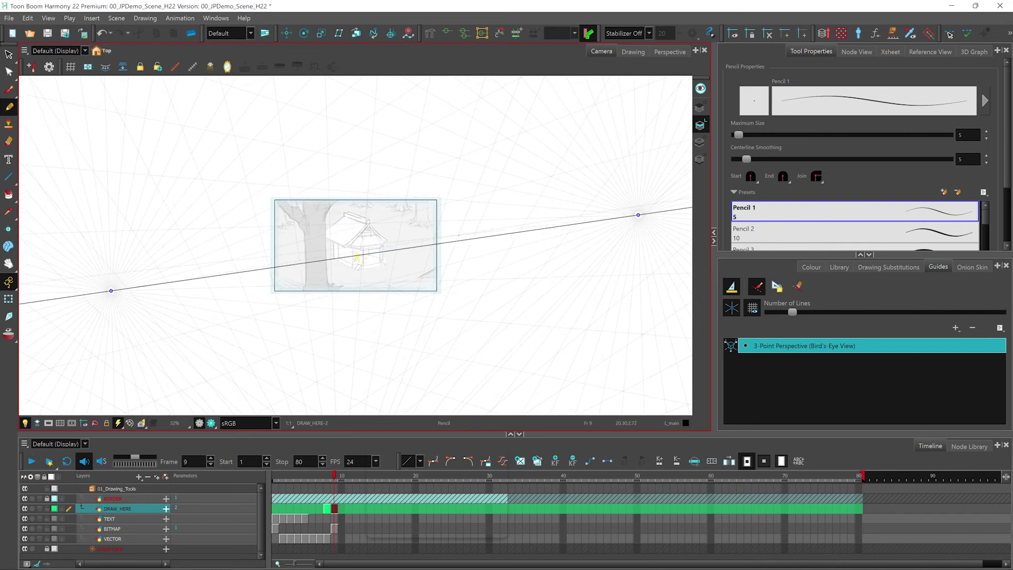
key(ctrl)
key(ctrl)
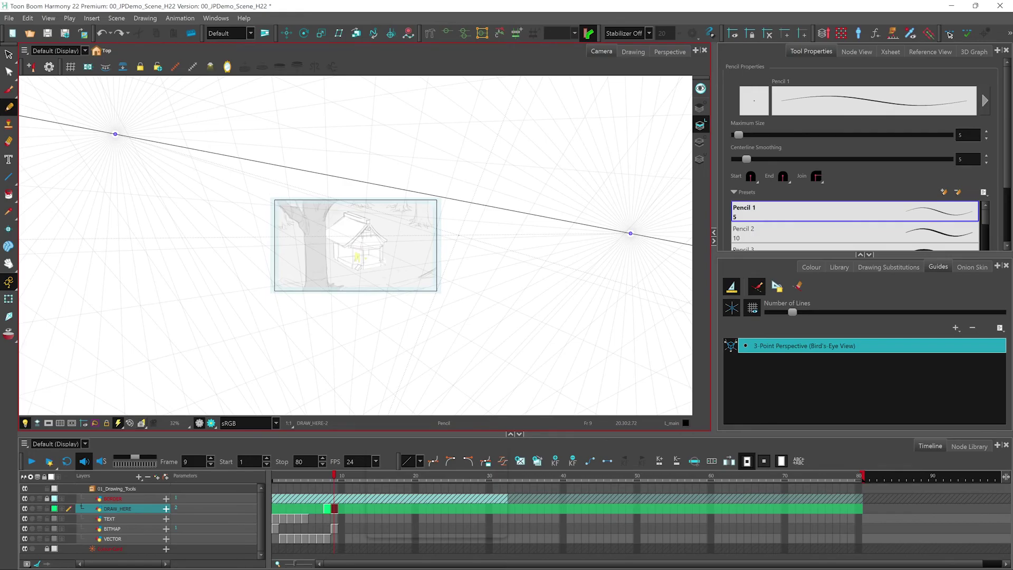
- Lock the 3-Point Perspective guide using the Guides panel's Lock Guide button
click(777, 290)
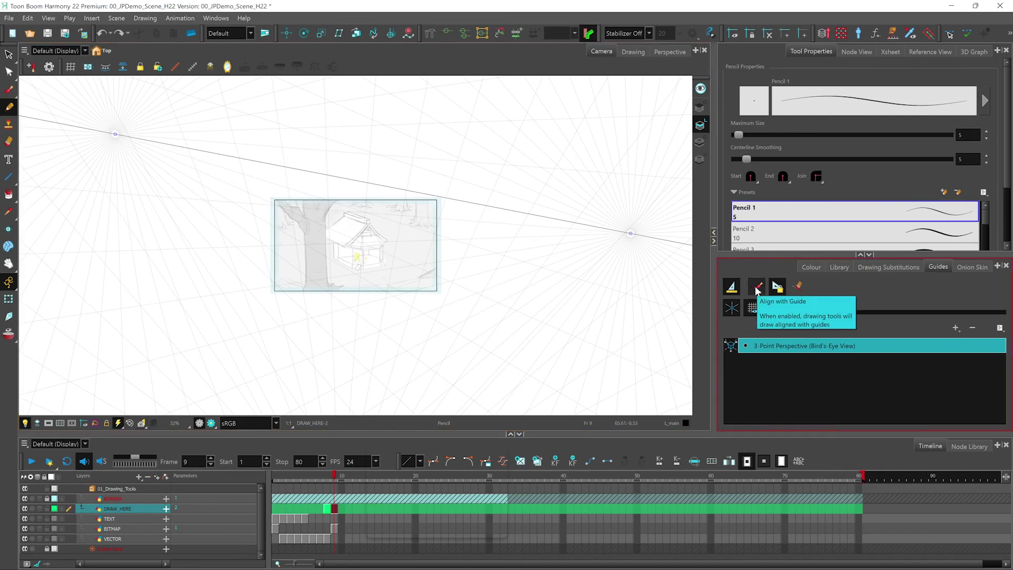
scroll(356, 245, up, 5)
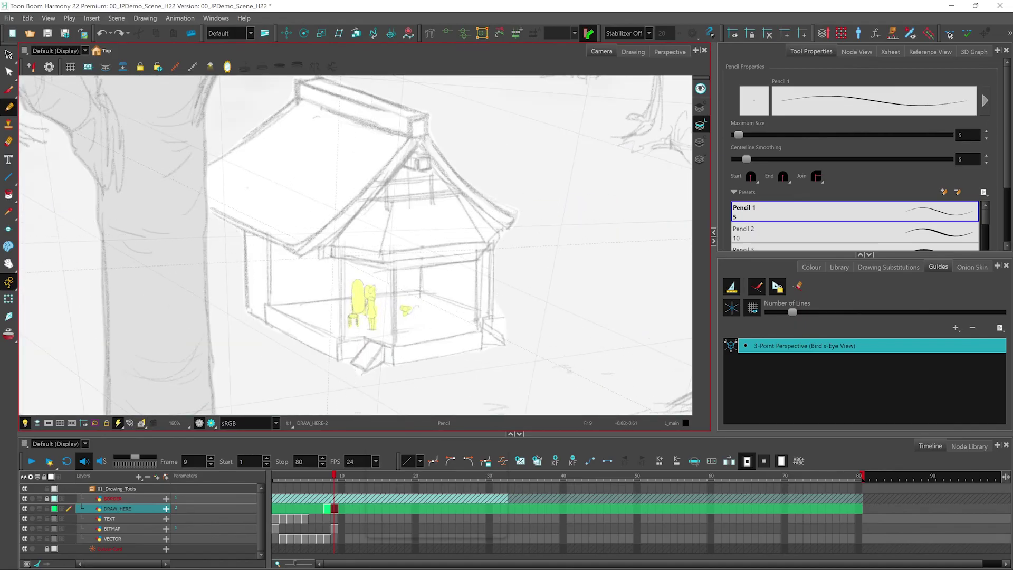
- Trace the house's left wall corner and right corner with two vertical pencil lines along the guide
scroll(359, 232, up, 1)
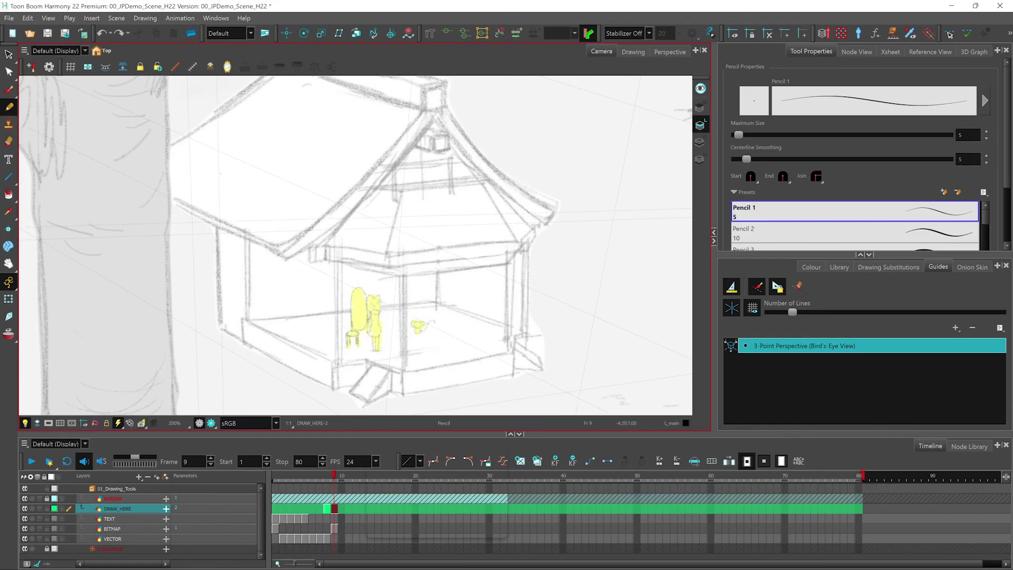
drag(217, 197, 220, 345)
drag(530, 227, 514, 339)
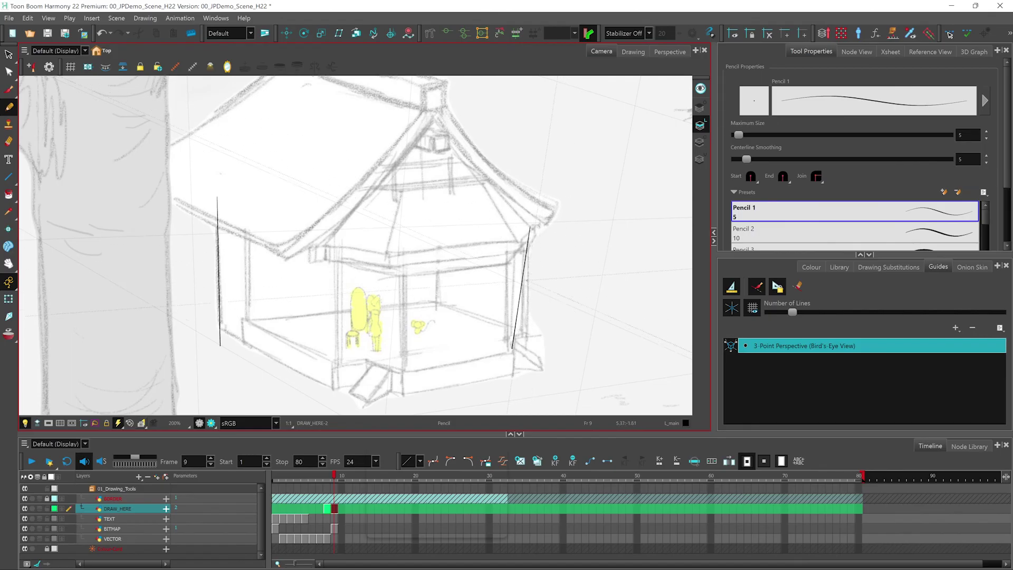
key(2)
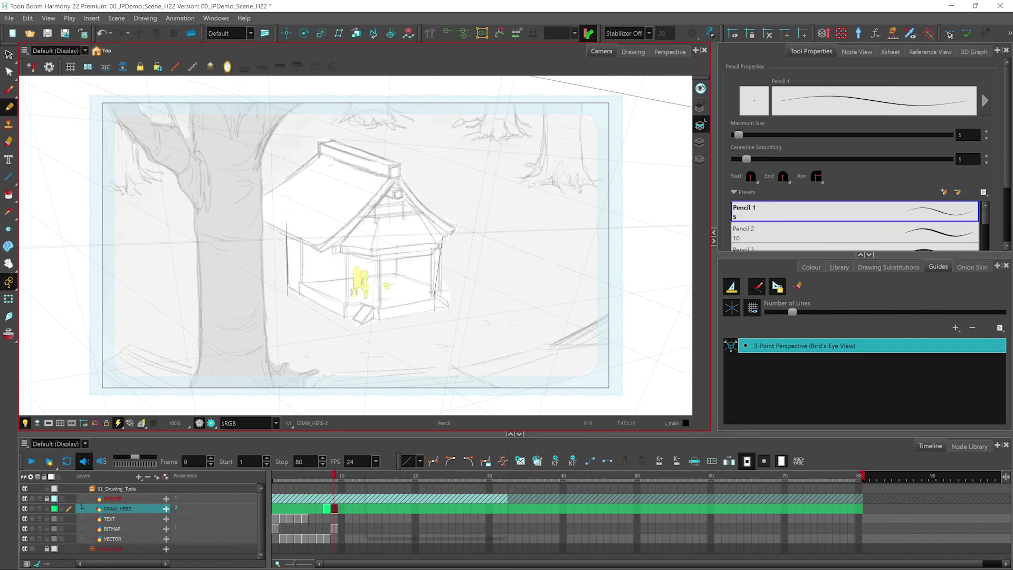
click(802, 290)
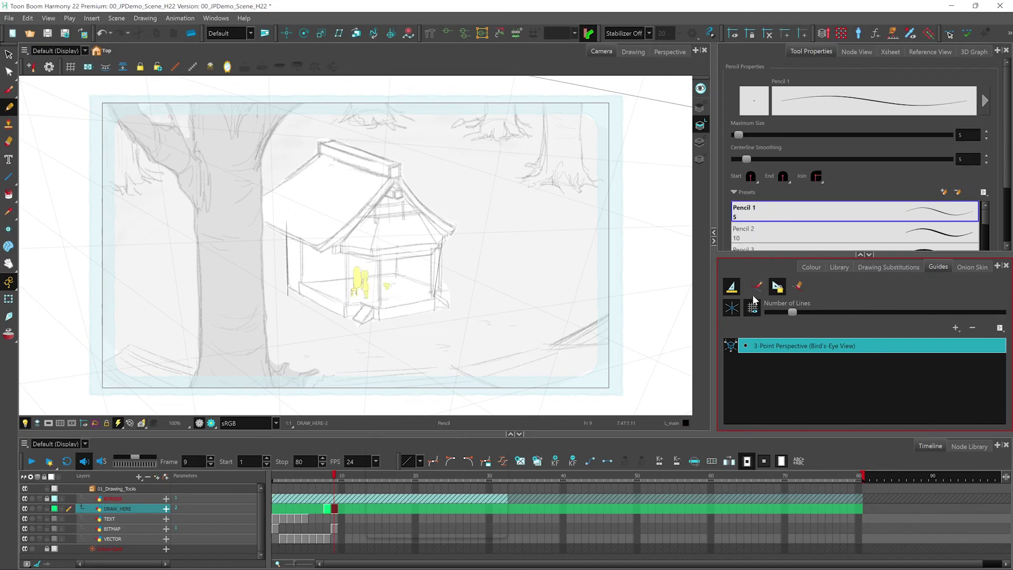
- With Pulled String stabilizing, trace the front and upper-left roof edges with pencil strokes
scroll(348, 179, up, 5)
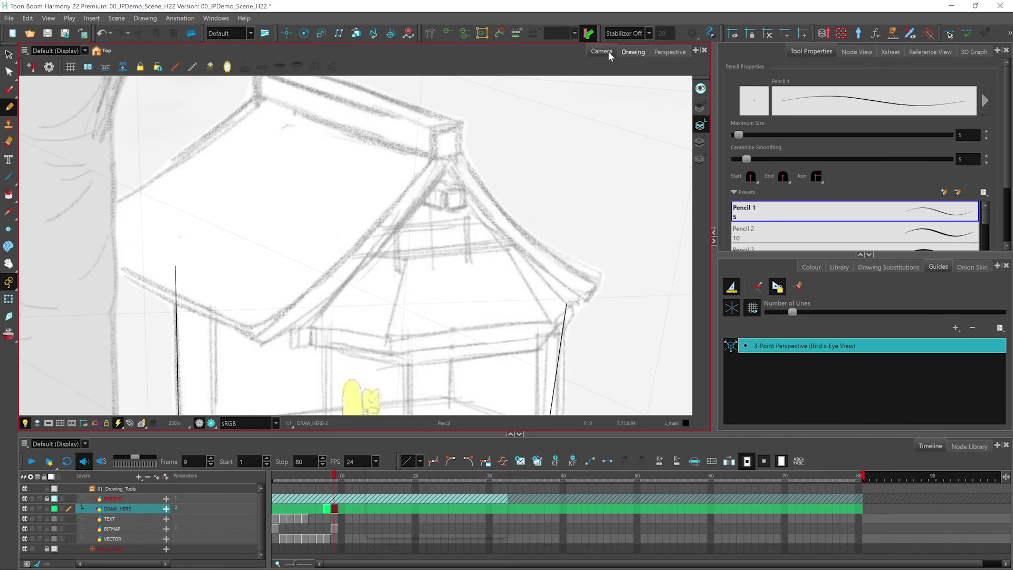
click(648, 33)
click(636, 64)
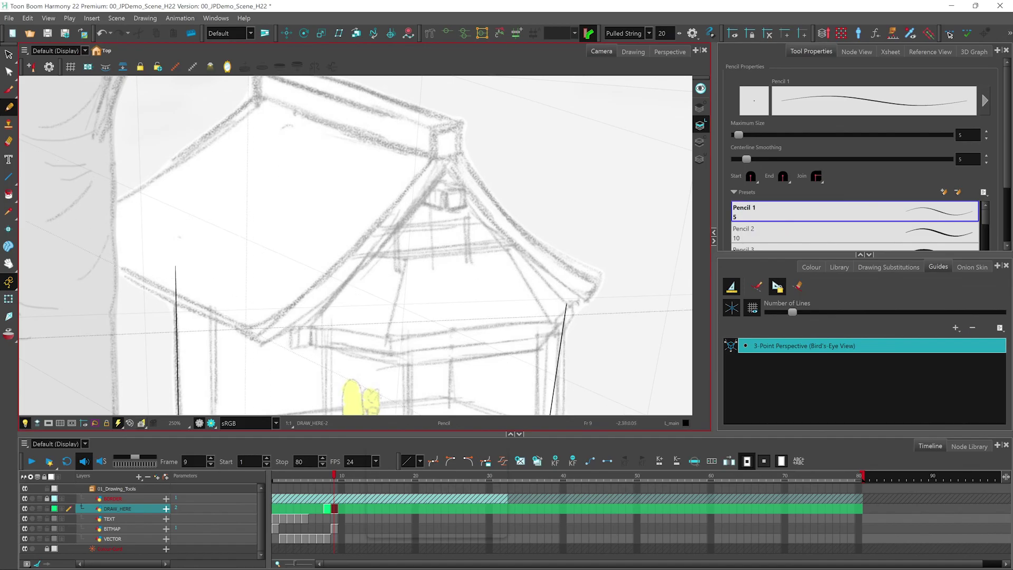
mouse_move(245, 328)
mouse_down()
mouse_move(330, 272)
mouse_move(434, 154)
mouse_up()
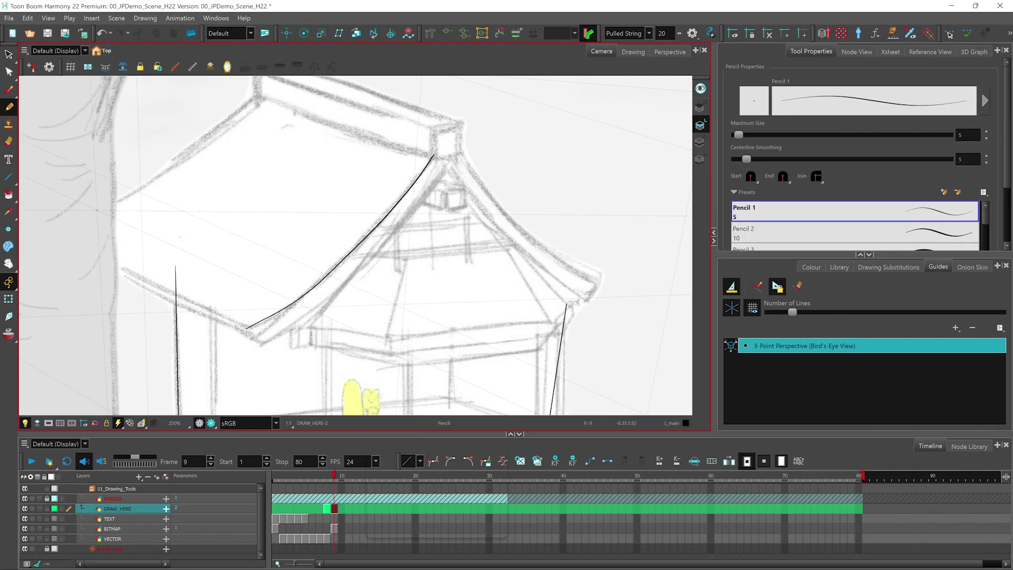
mouse_move(97, 211)
mouse_down()
mouse_move(163, 177)
mouse_move(253, 96)
mouse_up()
- Select the front roof stroke with the Contour Editor and reduce its control points
key(alt+q)
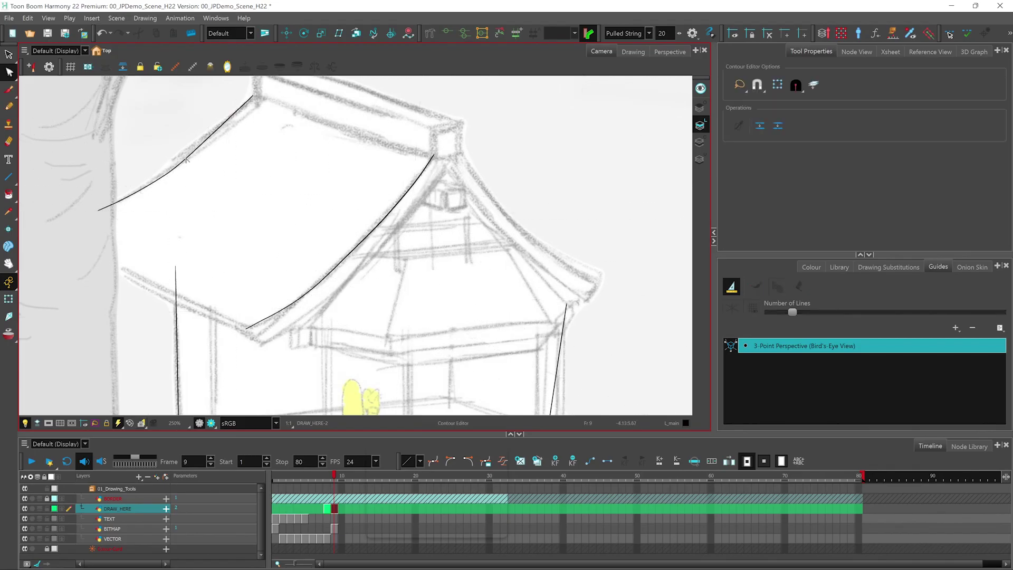
click(189, 148)
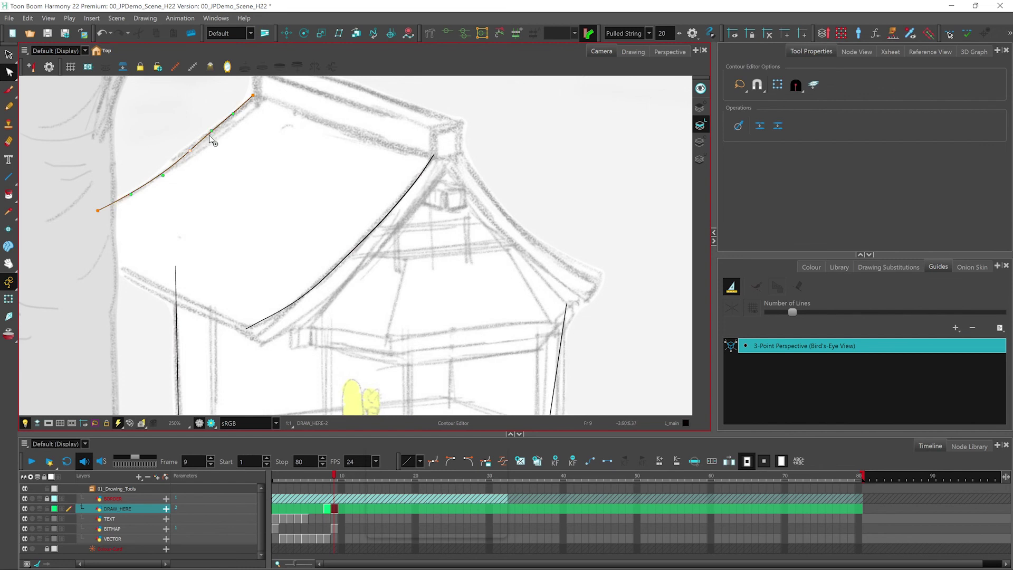
click(376, 227)
key(alt+shift+s)
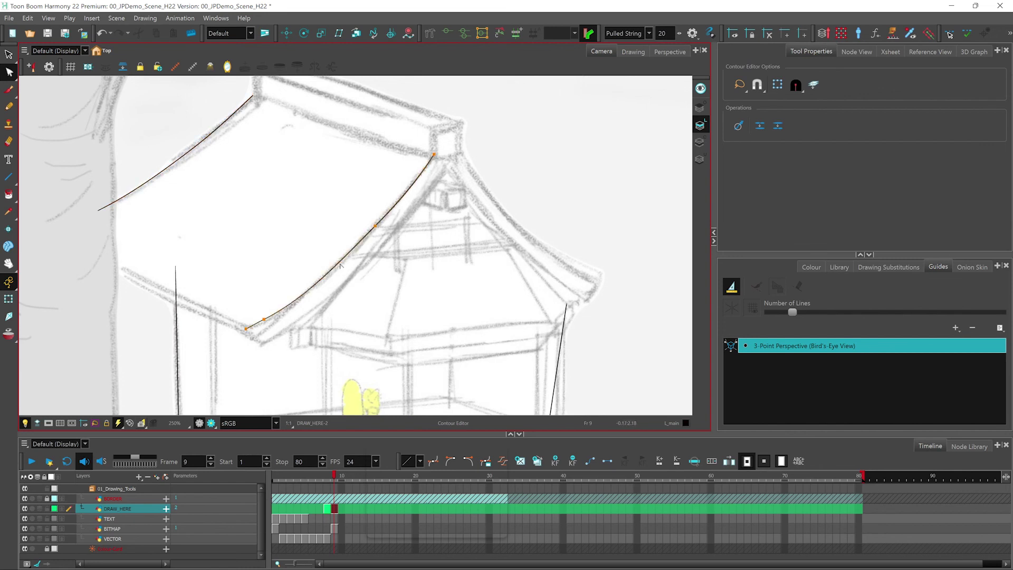
- With Align with Guide on, draw two parallel straight pencil lines along the lower-left roof edge
click(8, 106)
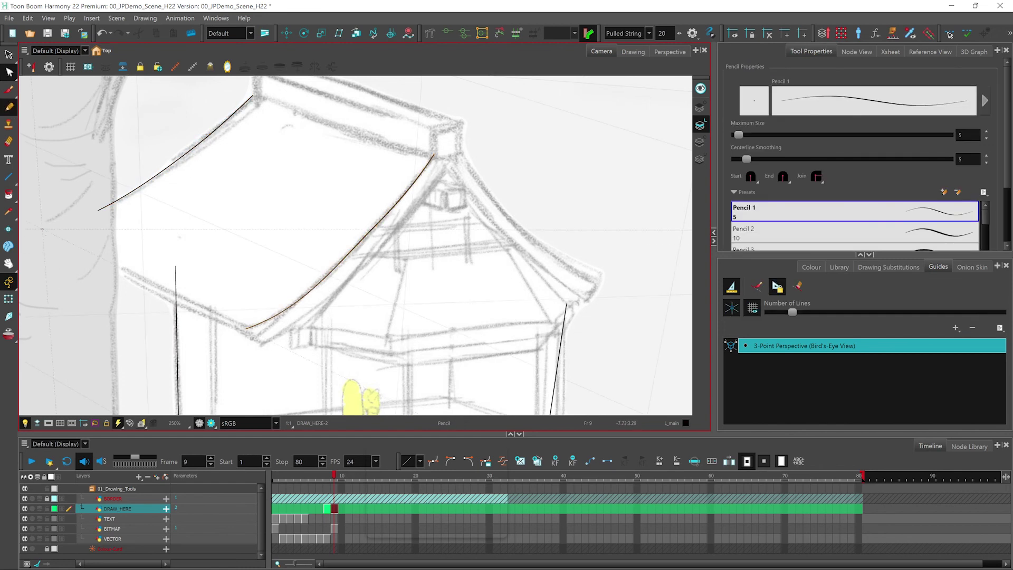
click(757, 289)
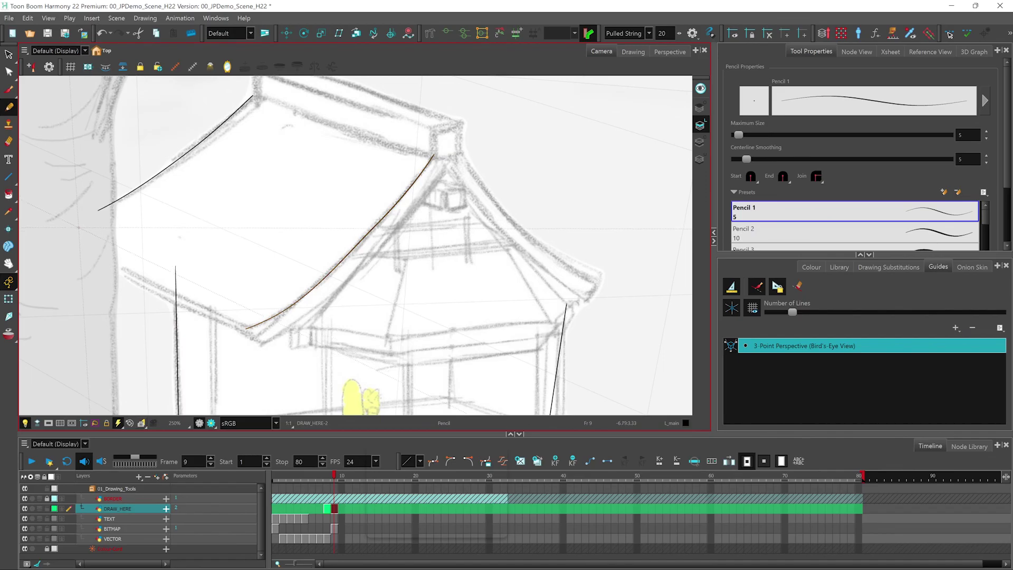
drag(74, 231, 248, 315)
drag(72, 237, 258, 327)
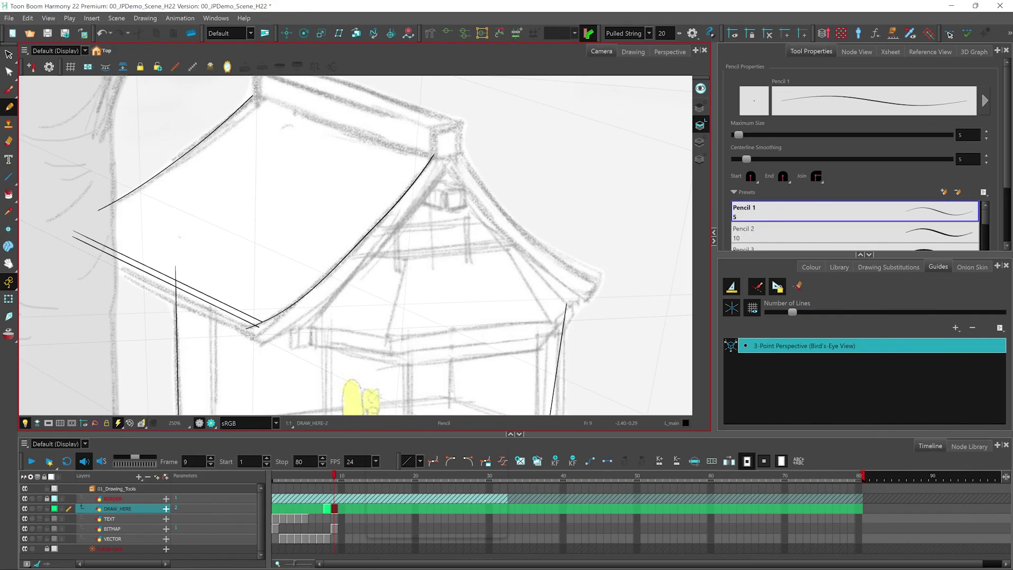